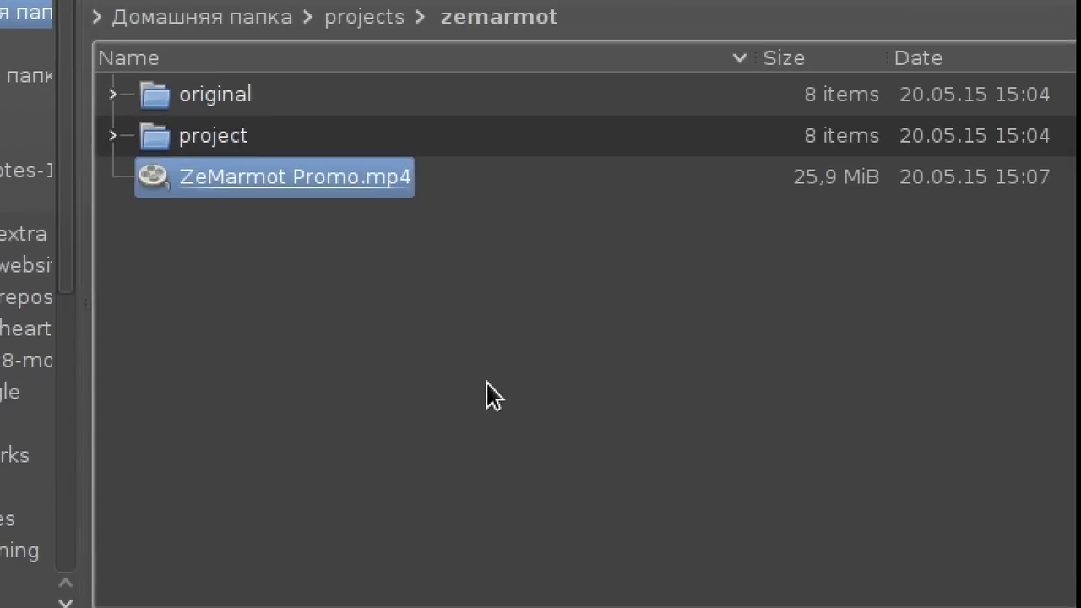
- Open the project folder and confirm in its Properties that it takes 8,1 GiB
{"action": "left_click", "coordinate": [485, 381]}
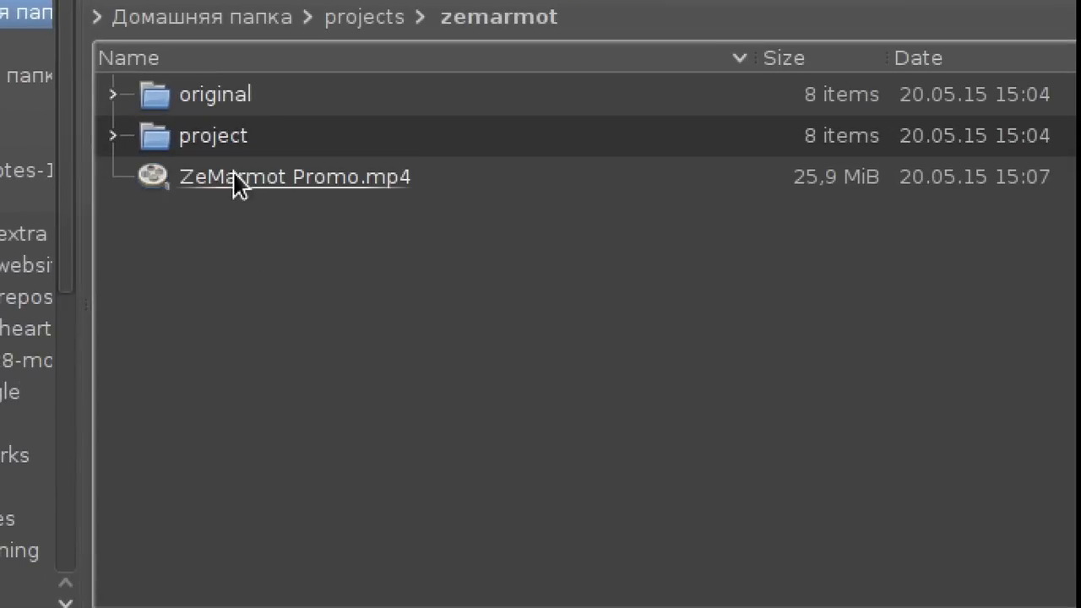
{"action": "left_click", "coordinate": [228, 142]}
{"action": "right_click", "coordinate": [424, 199]}
{"action": "left_click", "coordinate": [510, 588]}
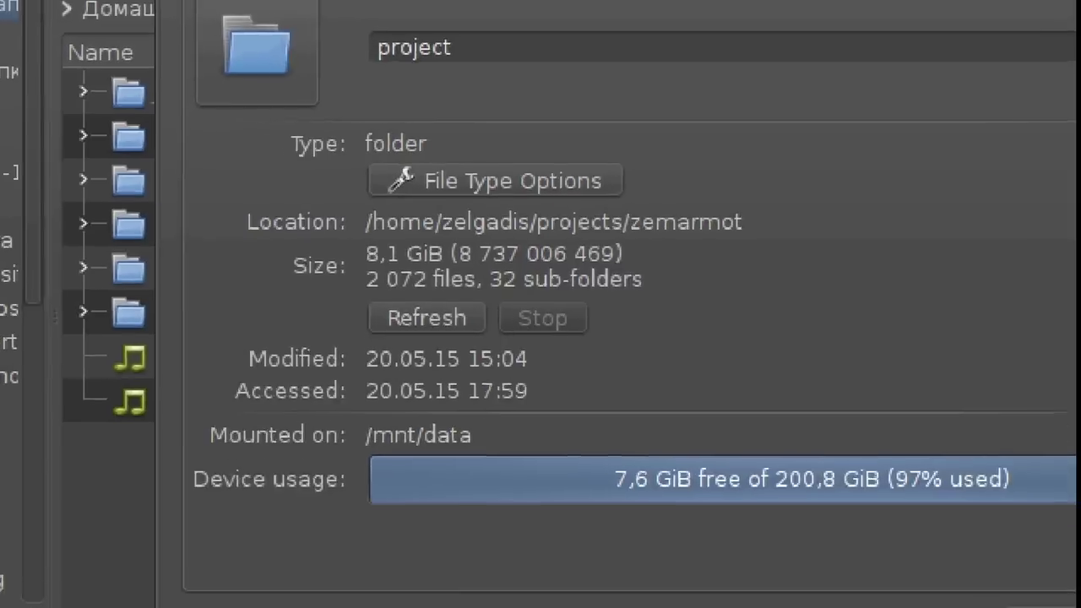
{"action": "key", "text": "Escape"}
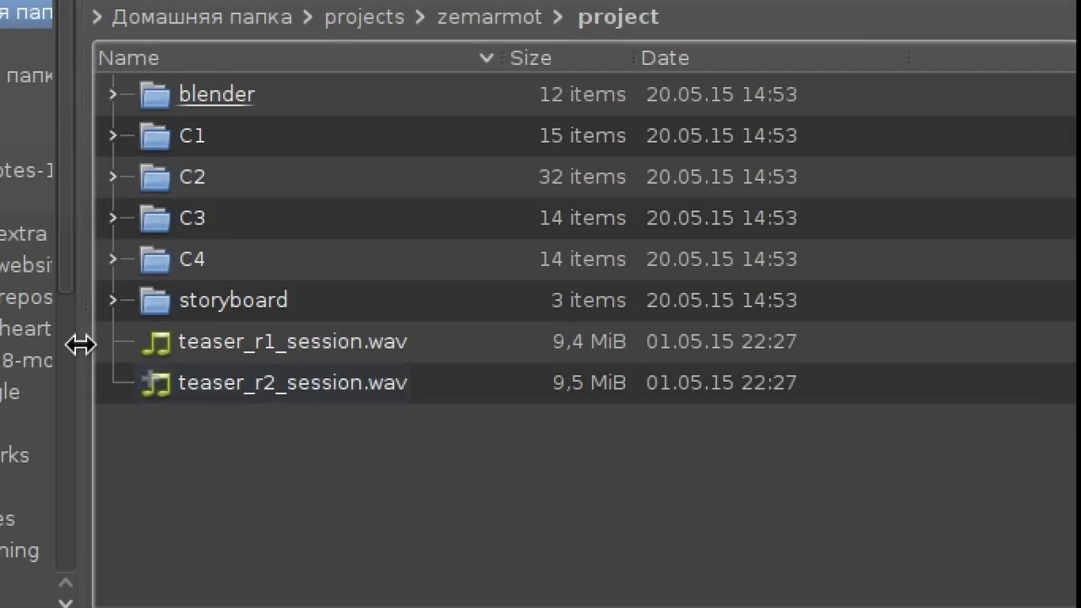
- Expand the blender folder and drag Teaser.blend onto Blender to load it
{"action": "left_click", "coordinate": [111, 299]}
{"action": "left_click", "coordinate": [111, 299]}
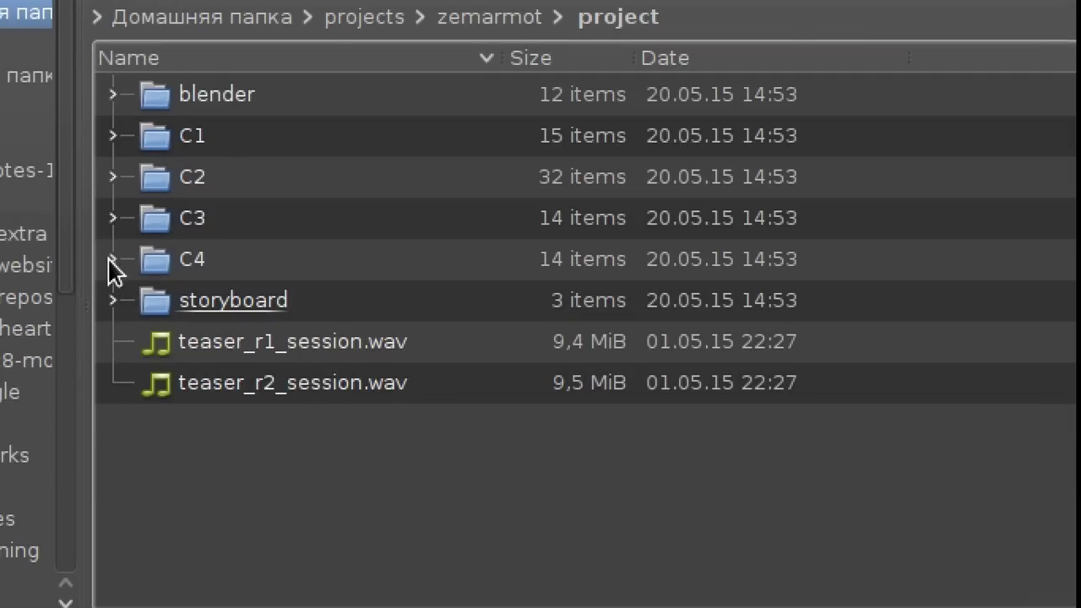
{"action": "left_click", "coordinate": [110, 259]}
{"action": "left_click", "coordinate": [111, 259]}
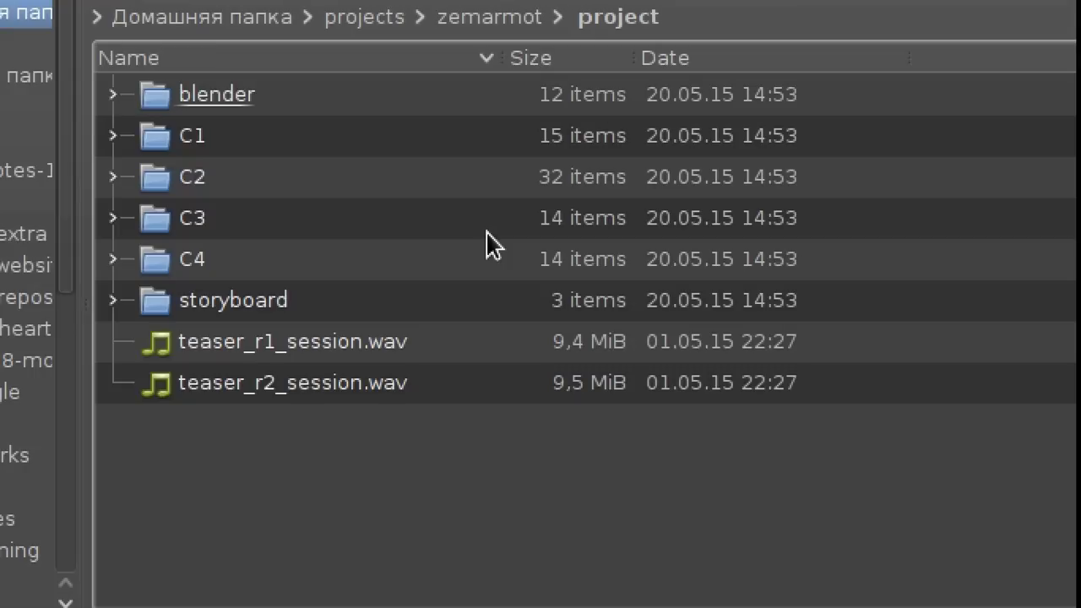
{"action": "left_click", "coordinate": [113, 93]}
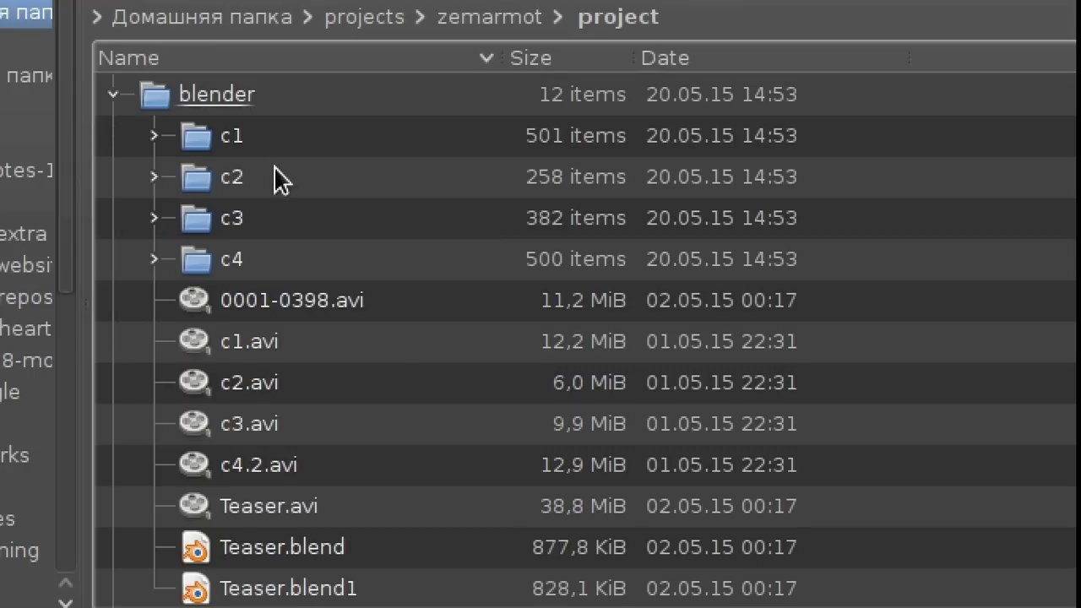
{"action": "scroll", "coordinate": [337, 402], "scroll_direction": "down", "scroll_amount": 3}
{"action": "scroll", "coordinate": [499, 439], "scroll_direction": "up", "scroll_amount": 3}
{"action": "left_click_drag", "start_coordinate": [328, 545], "coordinate": [327, 547]}
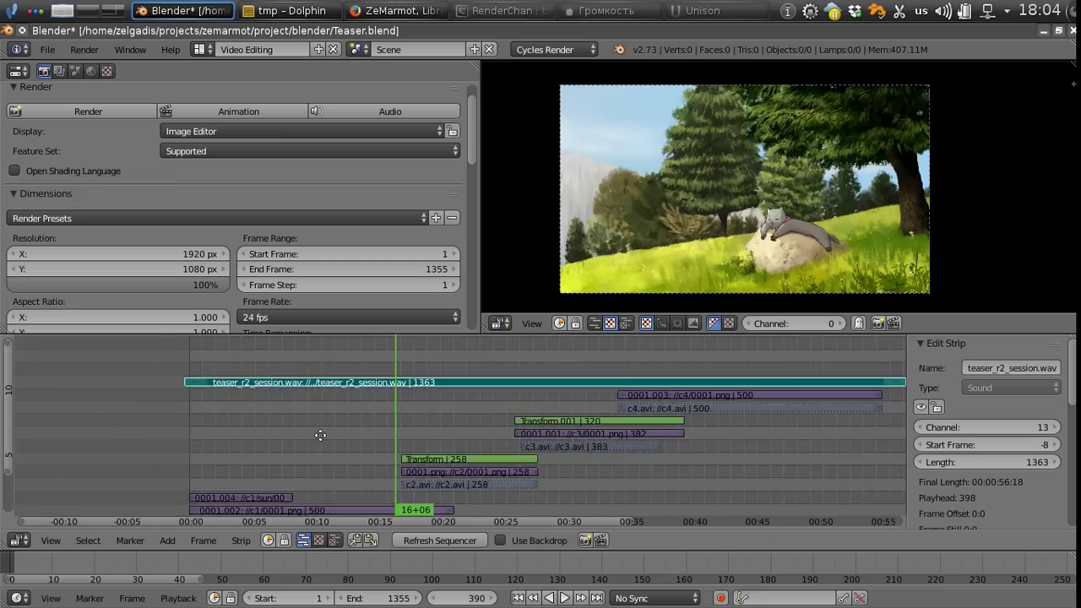
- Frame the c1 strip 0001.002 in the Teaser sequencer, set frame 259, then return to Dolphin
{"action": "scroll", "coordinate": [346, 448], "scroll_direction": "up", "scroll_amount": 5}
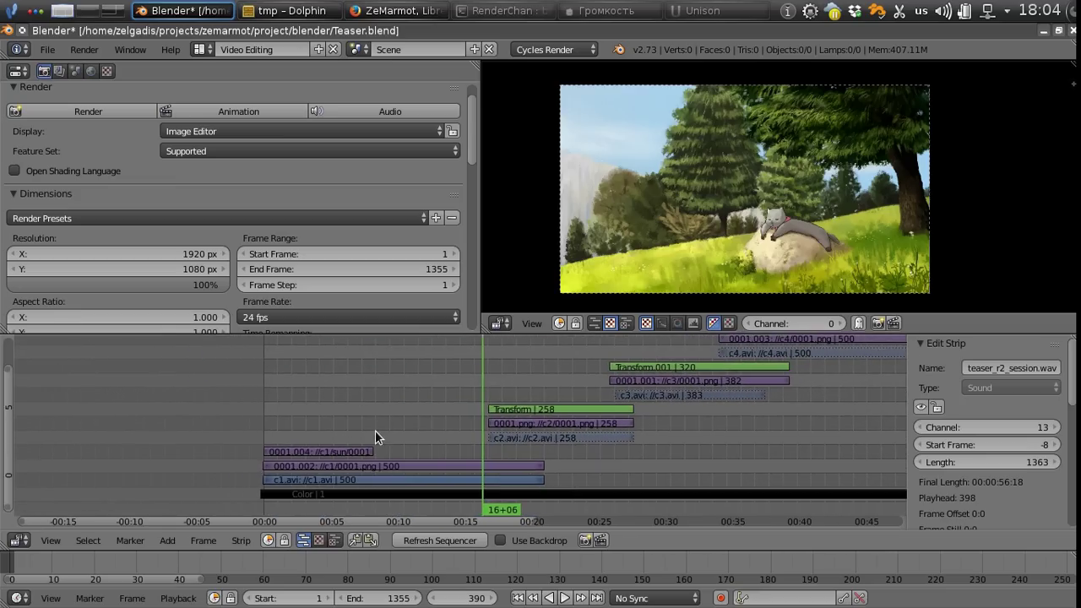
{"action": "right_click", "coordinate": [443, 466]}
{"action": "key", "text": "KP_Decimal"}
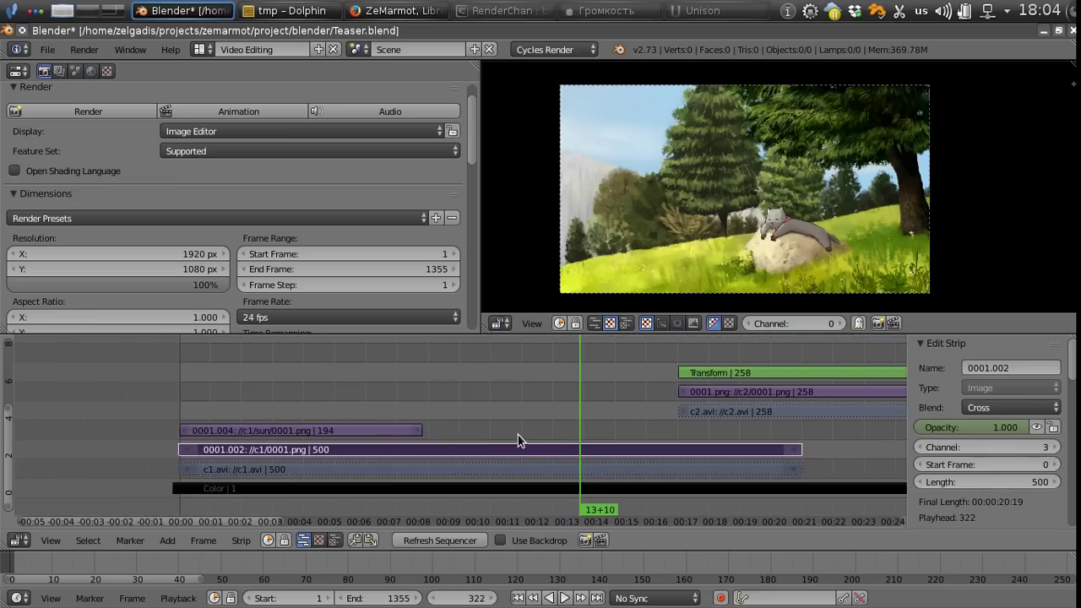
{"action": "left_click", "coordinate": [518, 439]}
{"action": "left_click", "coordinate": [499, 439]}
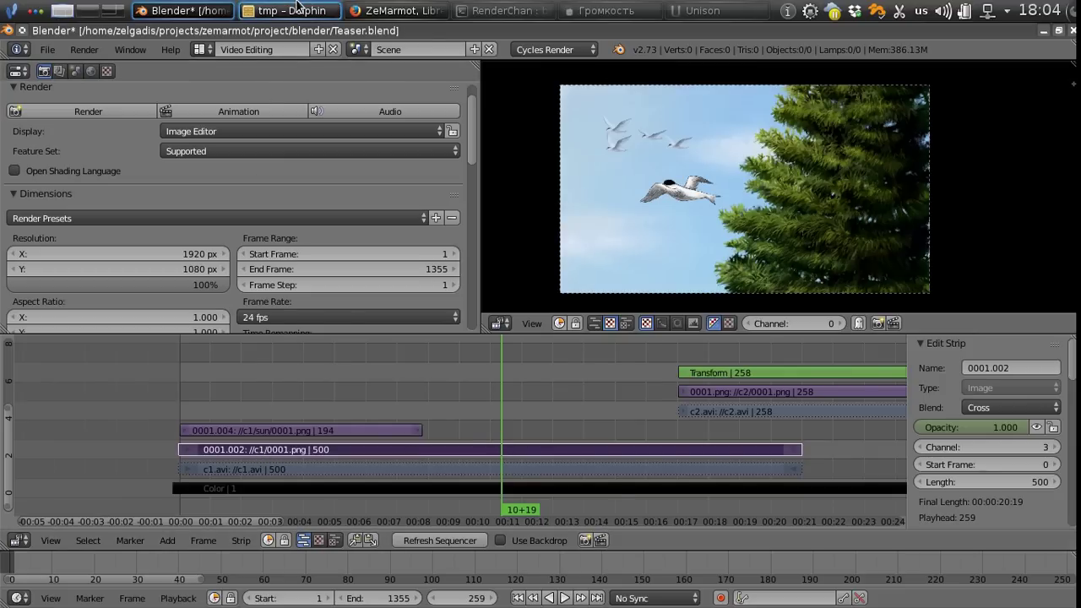
{"action": "left_click", "coordinate": [291, 11]}
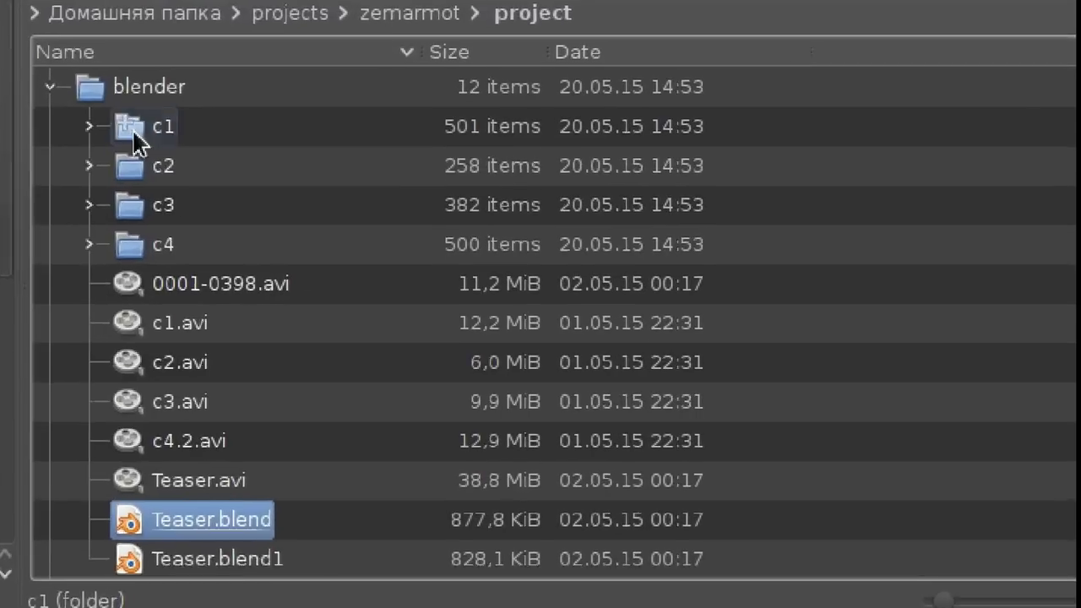
- Expand blender/c1 and preview its rendered frames, from 0001.png onward, in Gwenview
{"action": "left_click", "coordinate": [221, 220]}
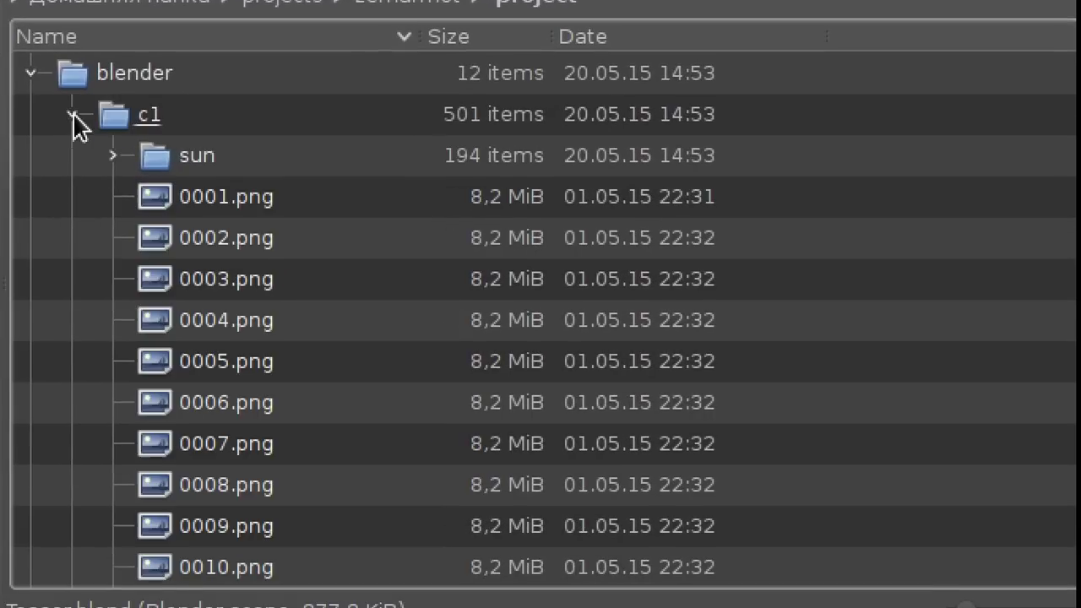
{"action": "left_click", "coordinate": [242, 201]}
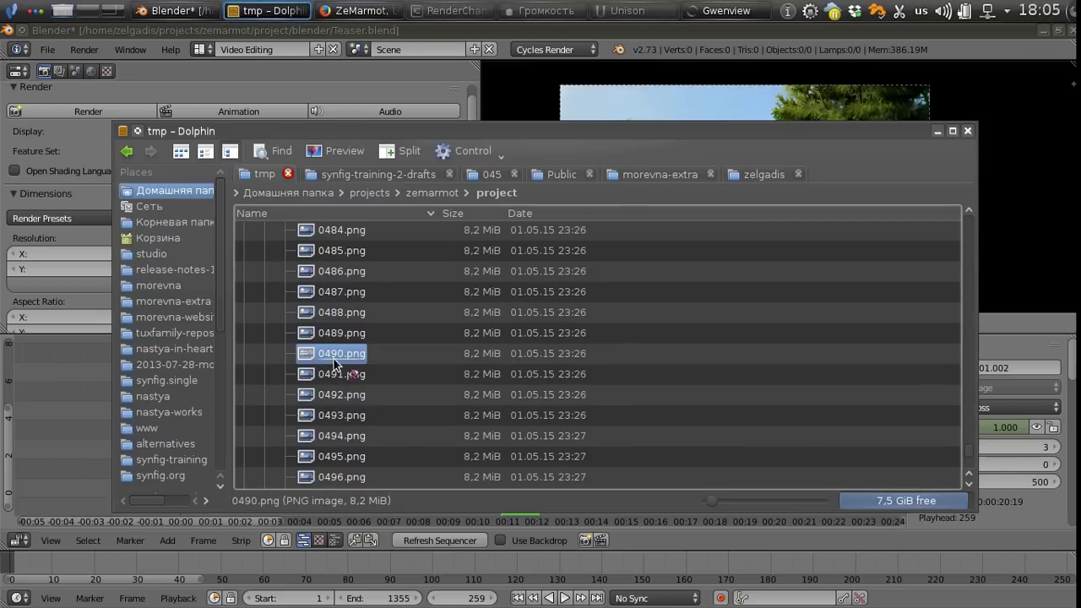
{"action": "left_click", "coordinate": [333, 365]}
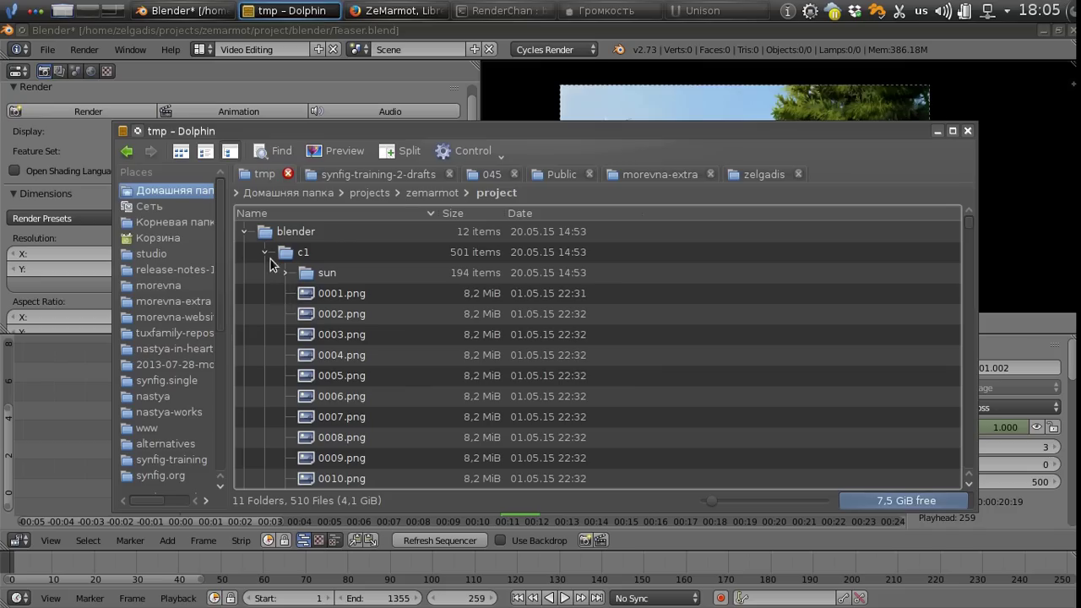
{"action": "left_click", "coordinate": [265, 252]}
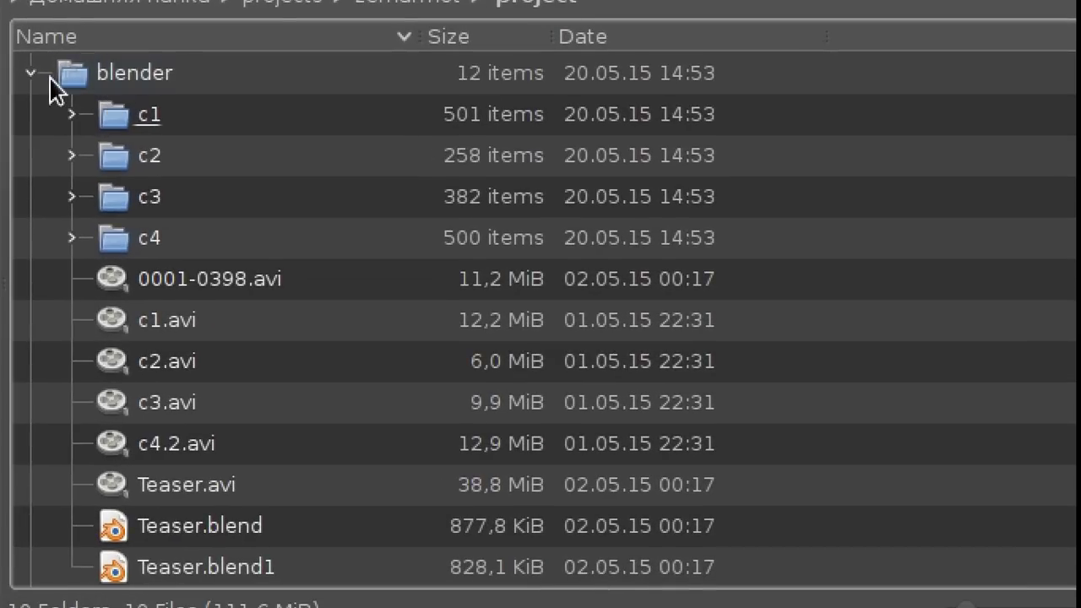
- Expand the C1 shot folder and its blender subfolder to list C1.blend
{"action": "left_click", "coordinate": [32, 74]}
{"action": "left_click", "coordinate": [31, 75]}
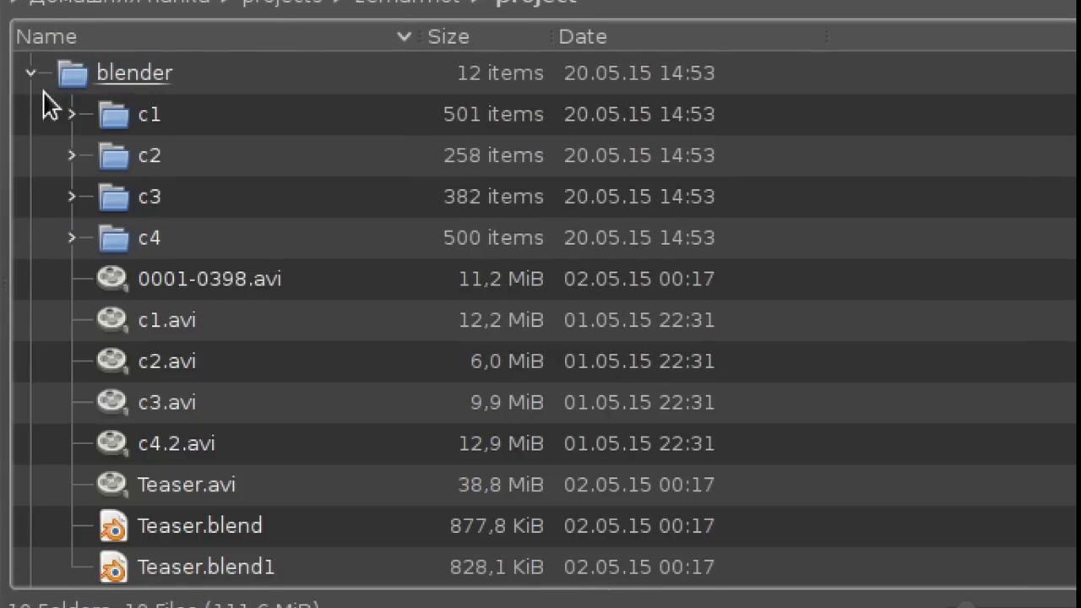
{"action": "left_click", "coordinate": [31, 75]}
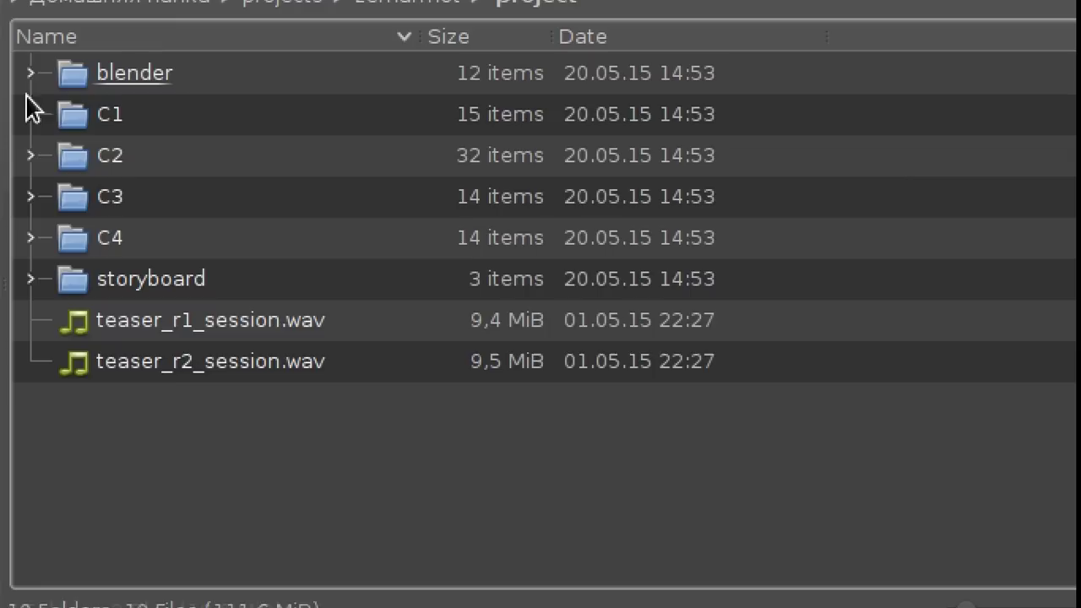
{"action": "left_click", "coordinate": [31, 115]}
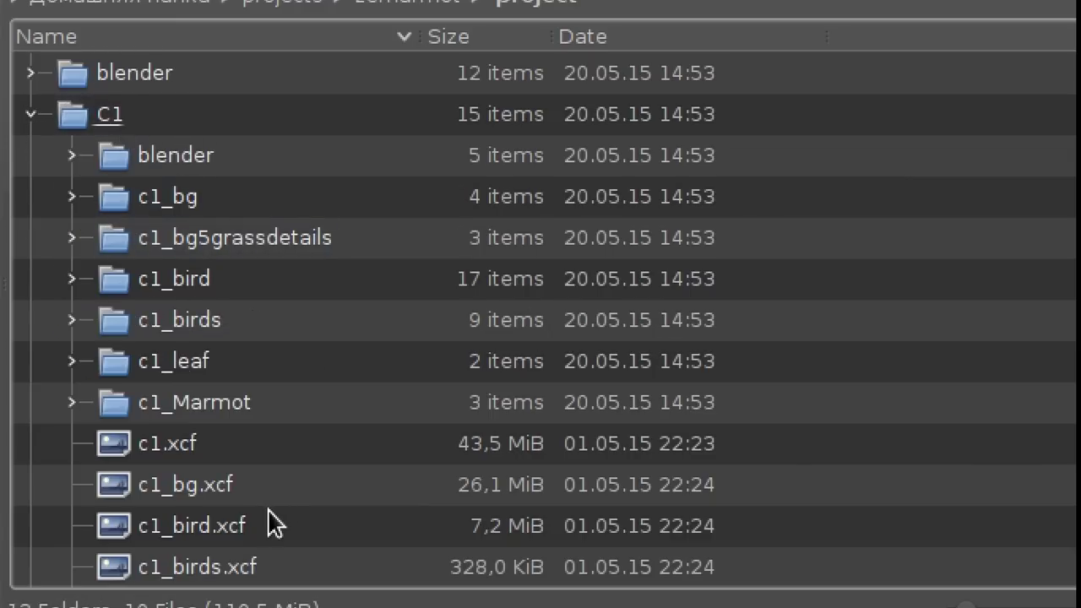
{"action": "scroll", "coordinate": [270, 521], "scroll_direction": "down", "scroll_amount": 5}
{"action": "scroll", "coordinate": [266, 516], "scroll_direction": "up", "scroll_amount": 5}
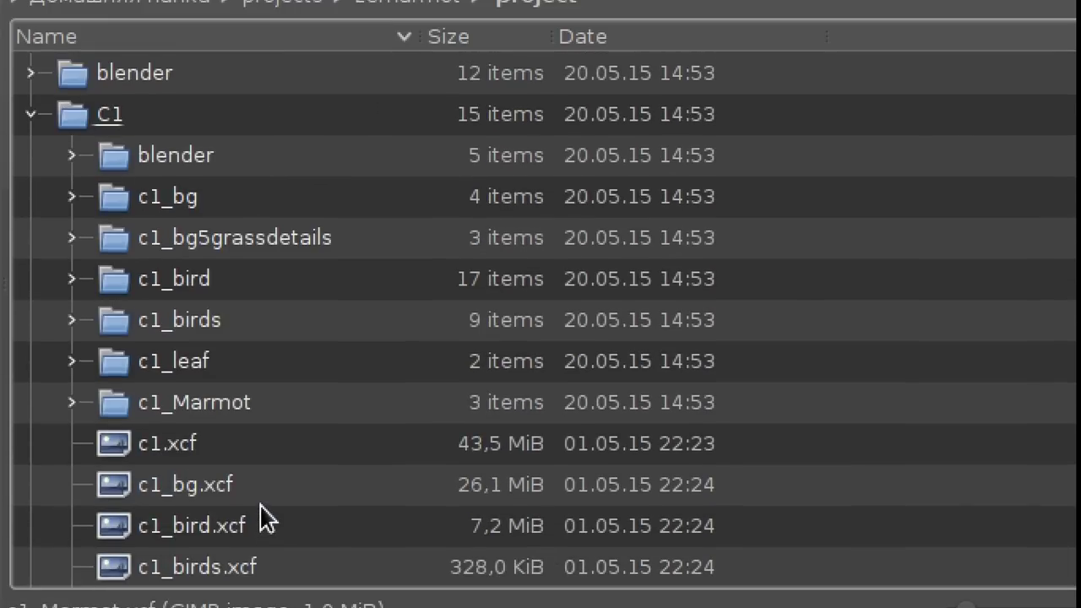
{"action": "left_click", "coordinate": [72, 156]}
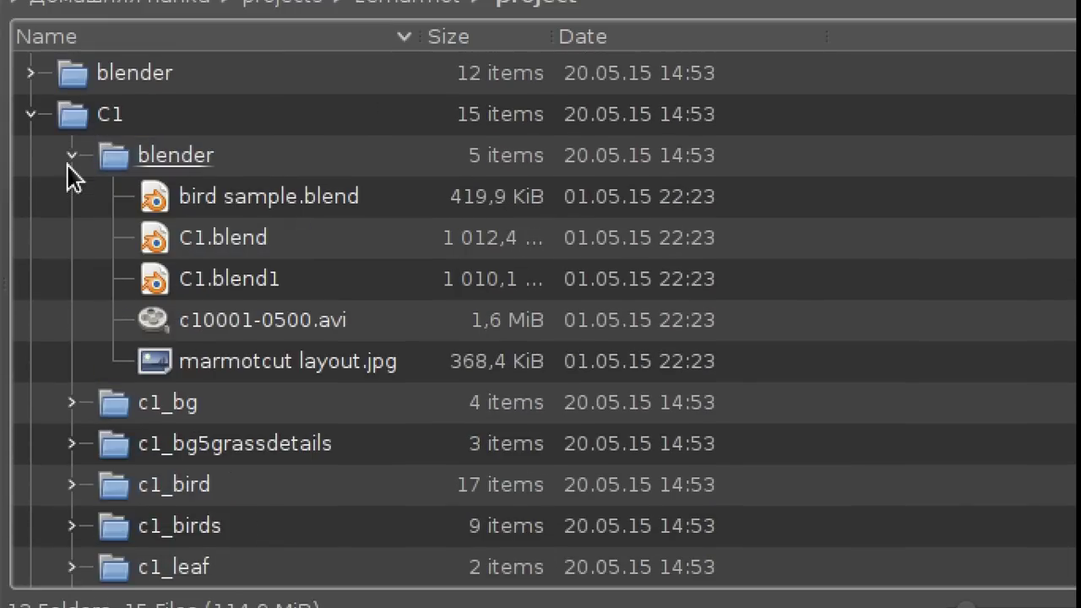
- Open C1.blend in a second Blender window and return Dolphin to the top-level blender folder
{"action": "double_click", "coordinate": [245, 245]}
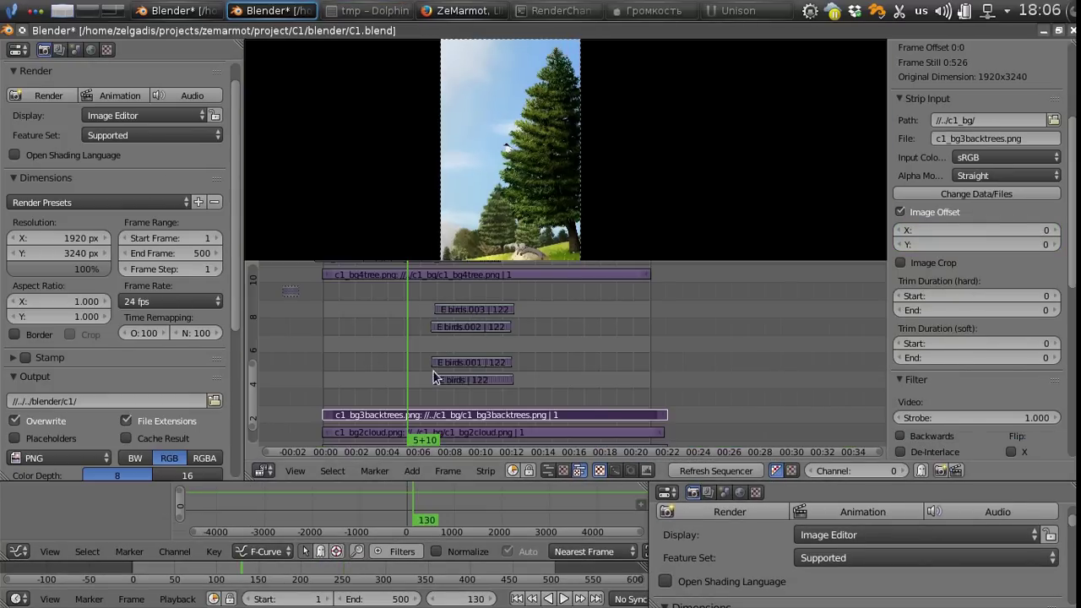
{"action": "left_click", "coordinate": [368, 11]}
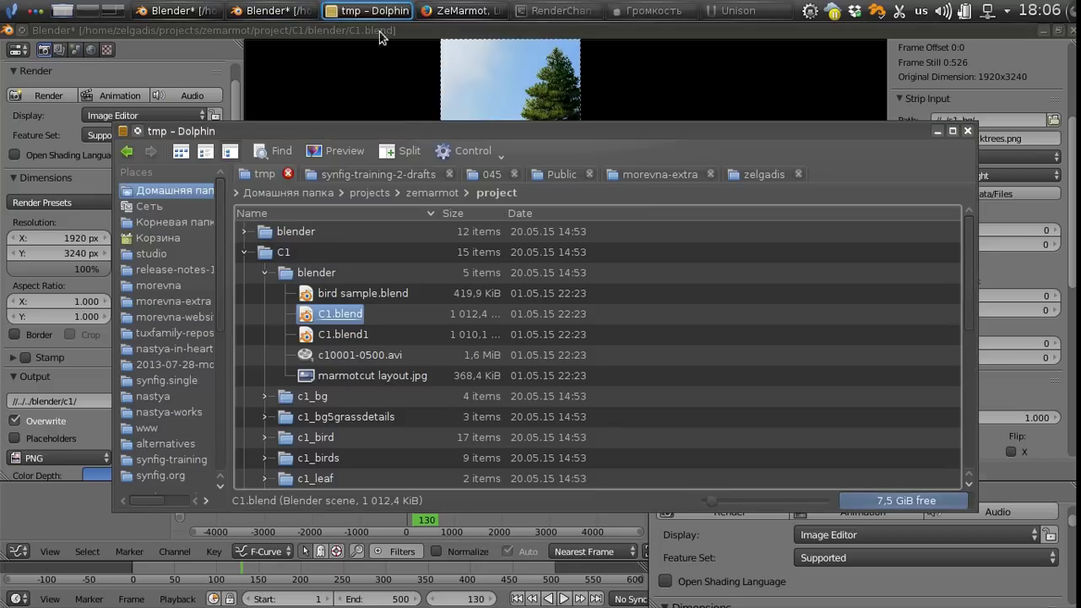
{"action": "left_click", "coordinate": [244, 252]}
{"action": "left_click", "coordinate": [244, 231]}
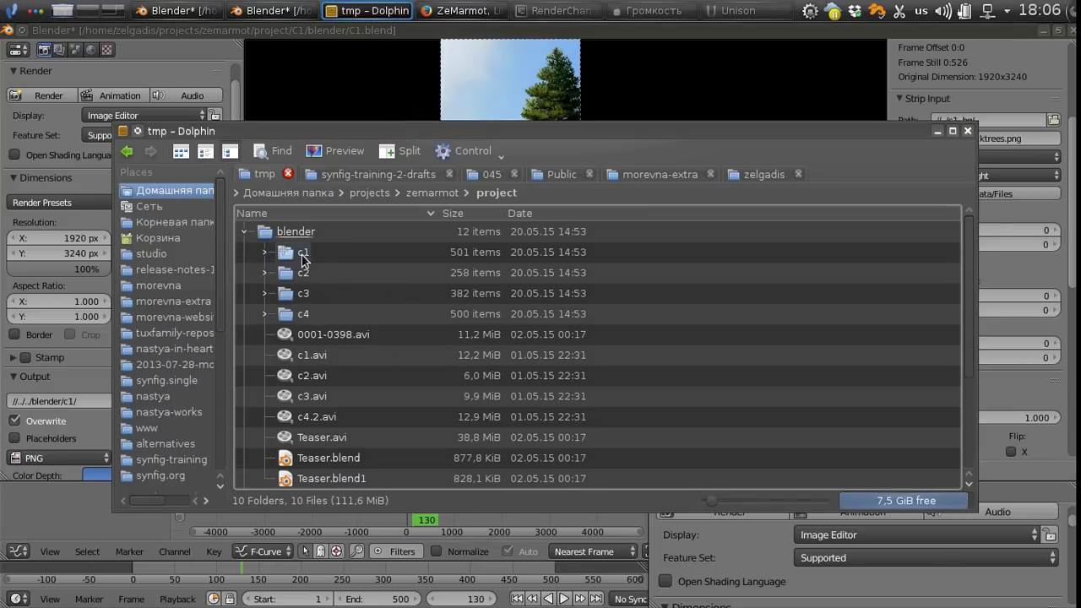
- In Teaser.blend, go to frame 95 and check the c1 strip's -2160 vertical Image Offset
{"action": "scroll", "coordinate": [388, 426], "scroll_direction": "down", "scroll_amount": 1}
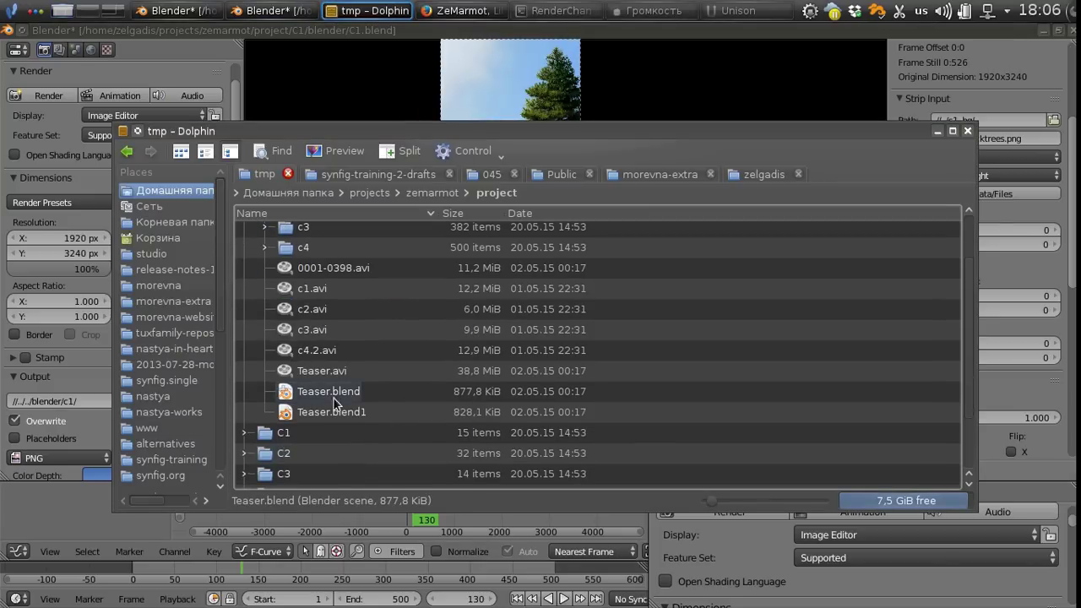
{"action": "scroll", "coordinate": [418, 395], "scroll_direction": "up", "scroll_amount": 1}
{"action": "scroll", "coordinate": [418, 395], "scroll_direction": "down", "scroll_amount": 1}
{"action": "scroll", "coordinate": [418, 396], "scroll_direction": "up", "scroll_amount": 1}
{"action": "scroll", "coordinate": [338, 346], "scroll_direction": "down", "scroll_amount": 1}
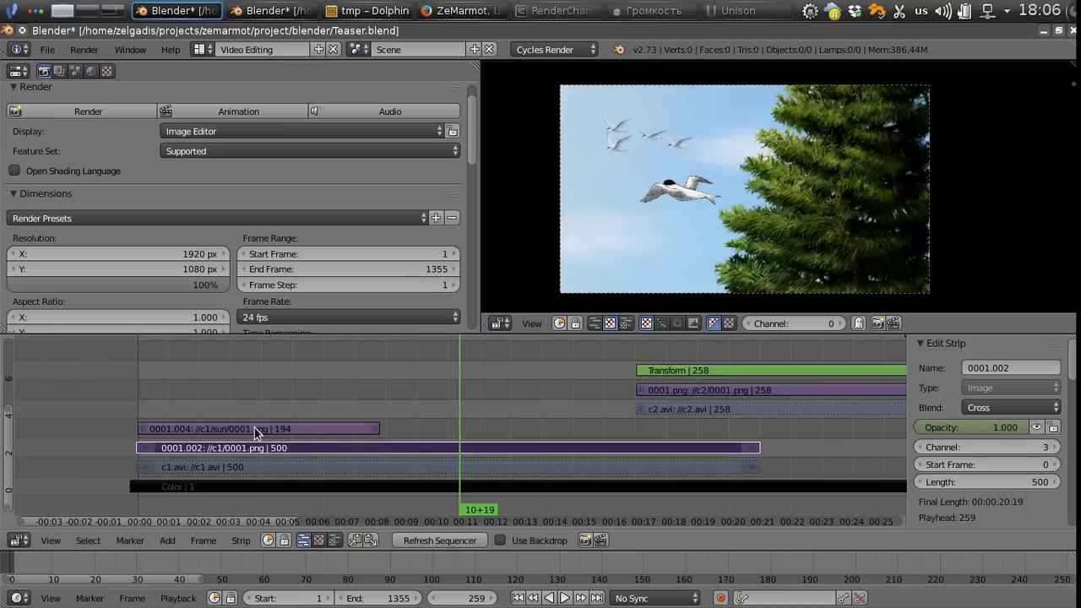
{"action": "left_click", "coordinate": [255, 427]}
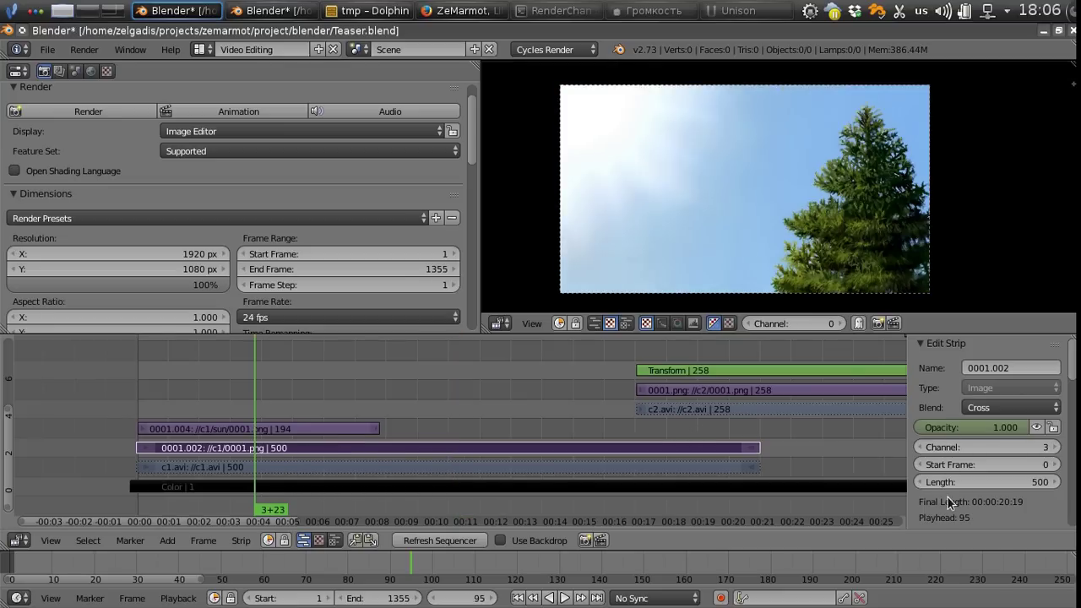
{"action": "scroll", "coordinate": [947, 502], "scroll_direction": "down", "scroll_amount": 6}
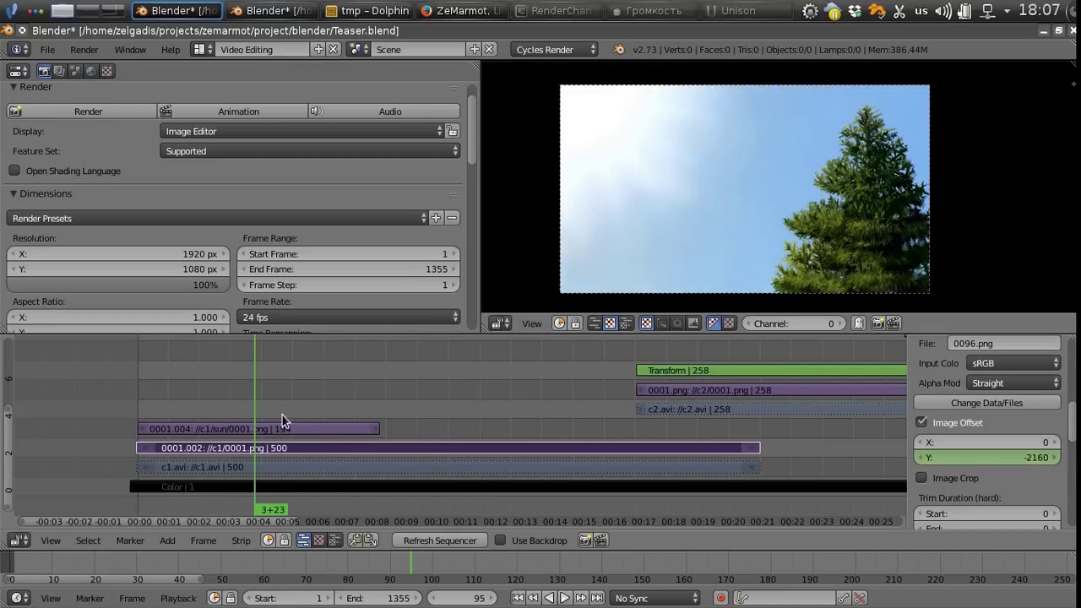
{"action": "left_click", "coordinate": [187, 451]}
- Launch MyPaint with a blank canvas from the application launcher
{"action": "left_click", "coordinate": [270, 11]}
{"action": "left_click", "coordinate": [4, 7]}
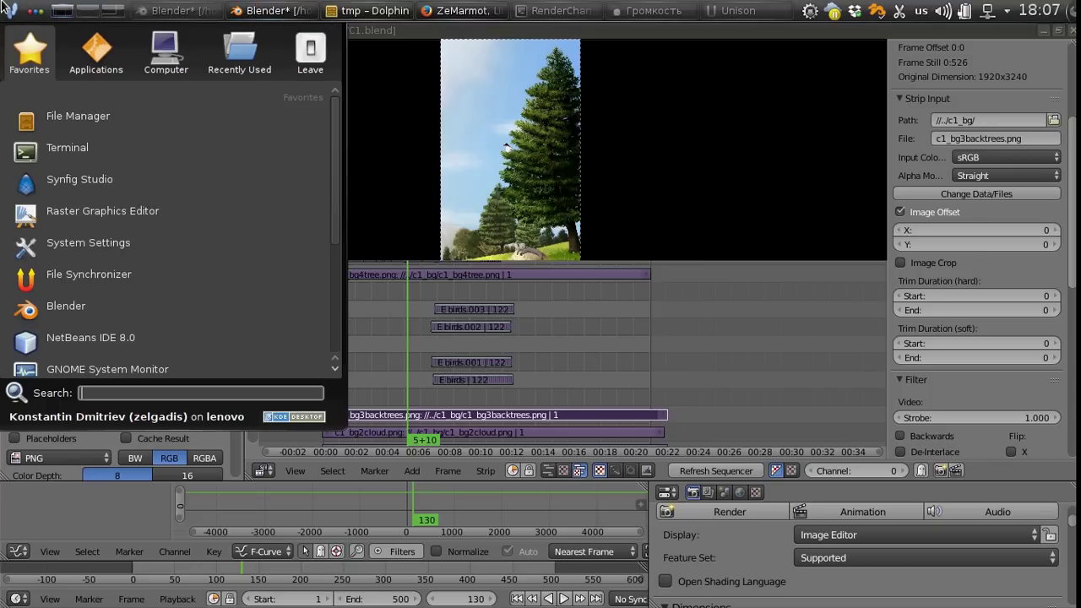
{"action": "left_click", "coordinate": [66, 215]}
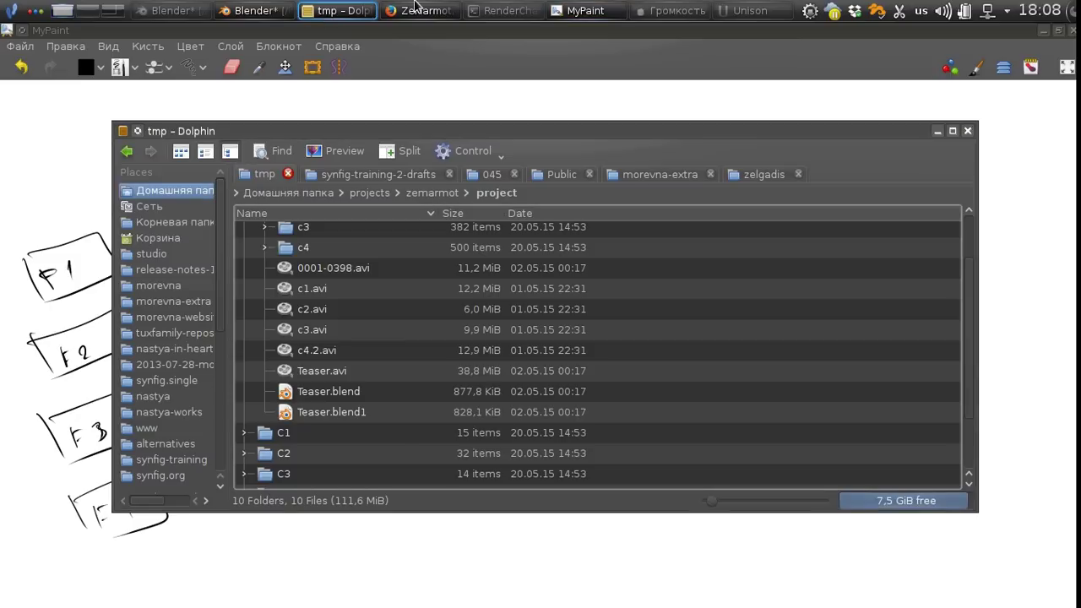
- Expand C1's c1_bg folder and view layers c1_bg1.png through c1_bg4tree.png in Gwenview
{"action": "scroll", "coordinate": [419, 401], "scroll_direction": "up", "scroll_amount": 1}
{"action": "scroll", "coordinate": [420, 401], "scroll_direction": "down", "scroll_amount": 2}
{"action": "left_click", "coordinate": [264, 363]}
{"action": "scroll", "coordinate": [264, 363], "scroll_direction": "down", "scroll_amount": 2}
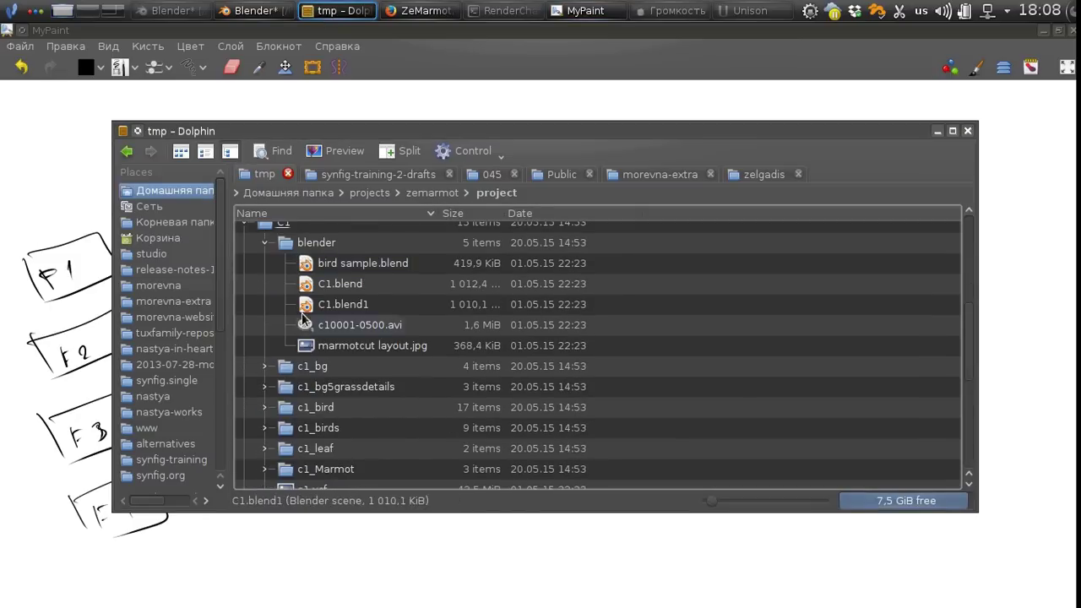
{"action": "left_click", "coordinate": [263, 243]}
{"action": "left_click", "coordinate": [264, 263]}
{"action": "double_click", "coordinate": [342, 288]}
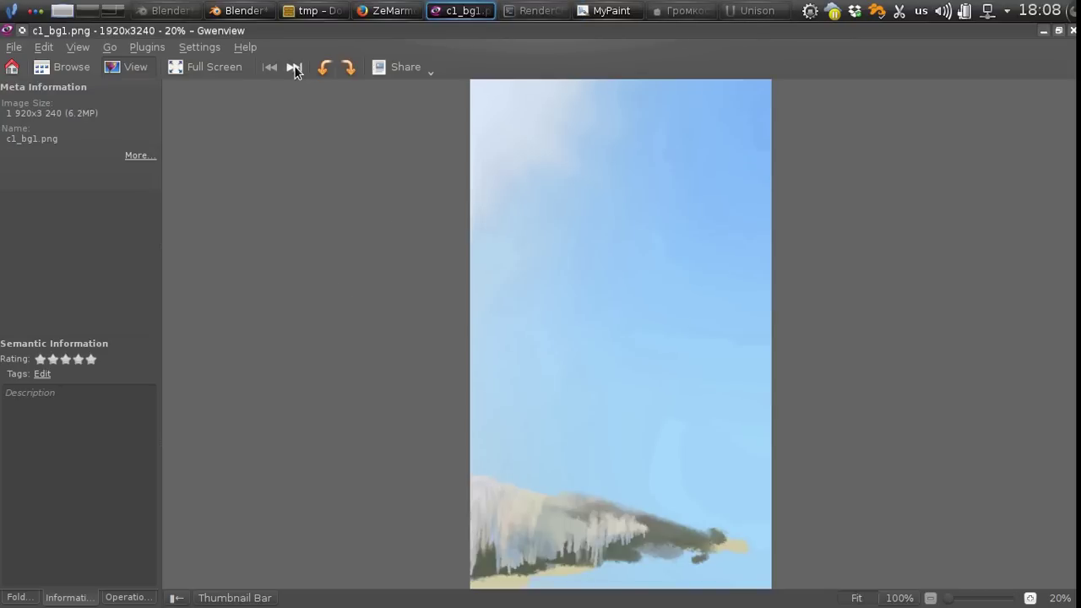
{"action": "left_click", "coordinate": [295, 68]}
{"action": "left_click", "coordinate": [296, 66]}
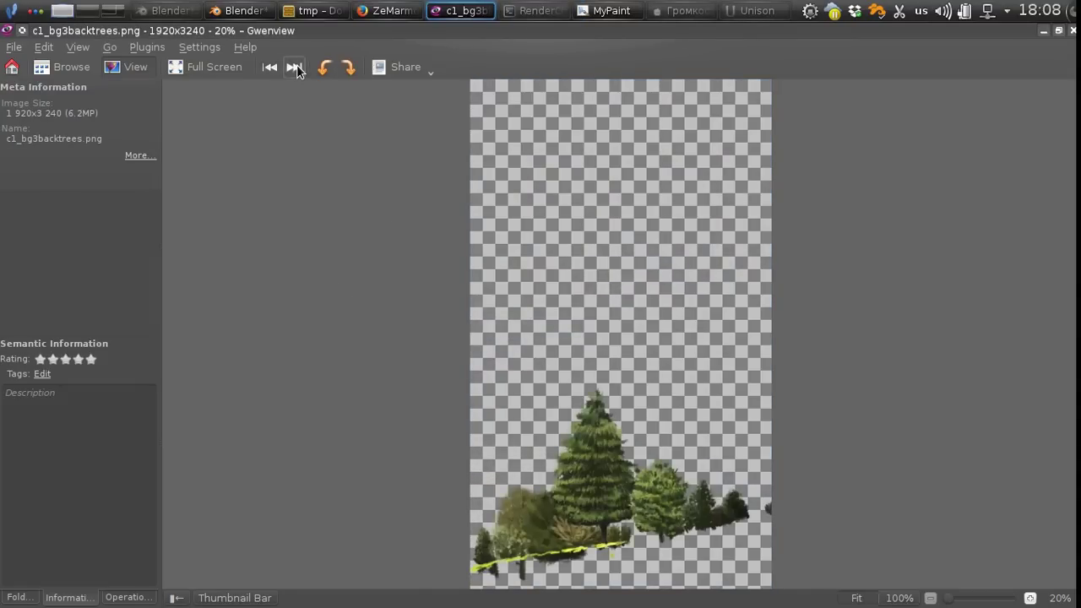
{"action": "left_click", "coordinate": [295, 67]}
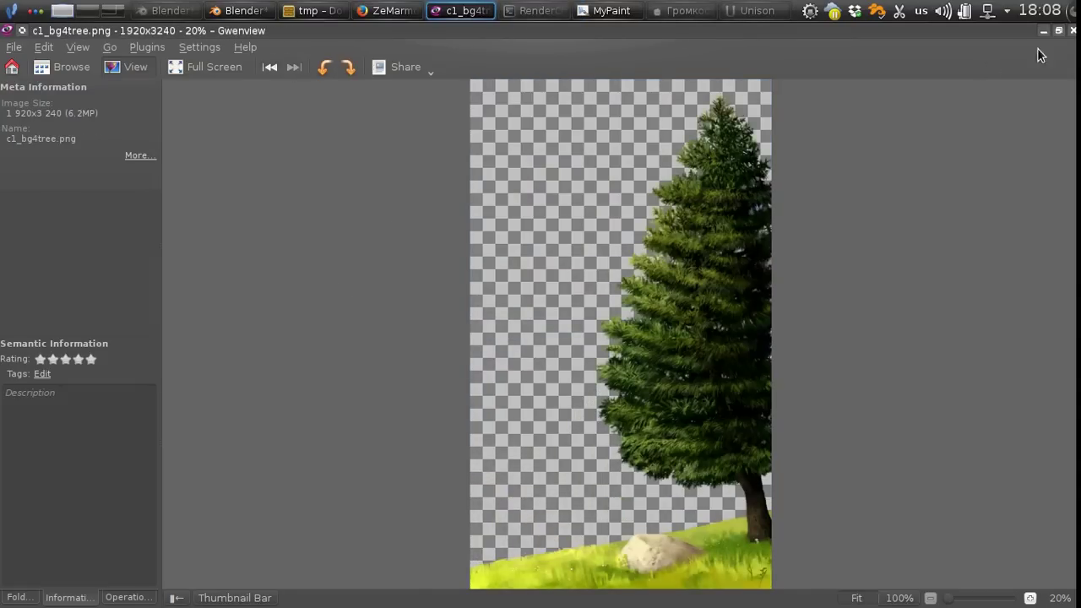
{"action": "left_click", "coordinate": [1072, 30]}
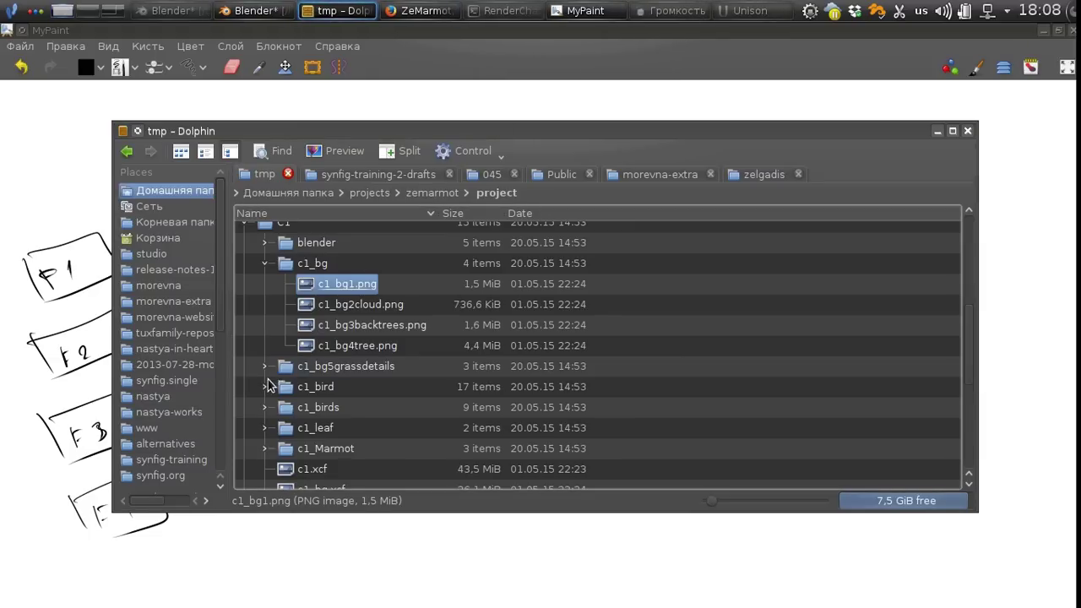
- Expand c1_bird and step through bird frames c1_bird01.png to c1_bird12.png, then quit the viewer
{"action": "left_click", "coordinate": [266, 386]}
{"action": "scroll", "coordinate": [333, 397], "scroll_direction": "down", "scroll_amount": 4}
{"action": "scroll", "coordinate": [335, 411], "scroll_direction": "up", "scroll_amount": 2}
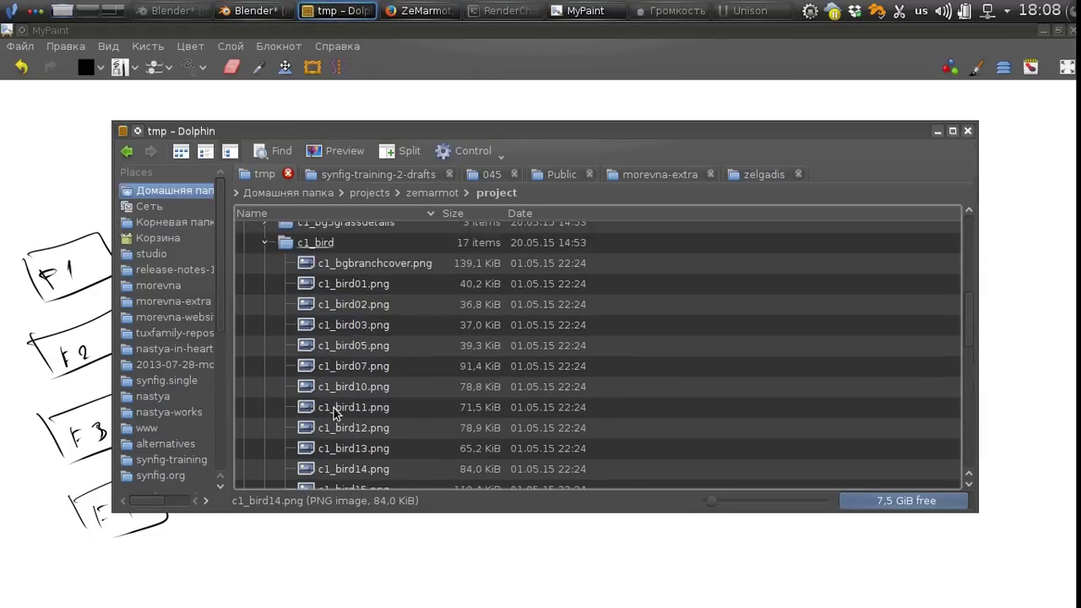
{"action": "scroll", "coordinate": [333, 411], "scroll_direction": "up", "scroll_amount": 2}
{"action": "double_click", "coordinate": [349, 363]}
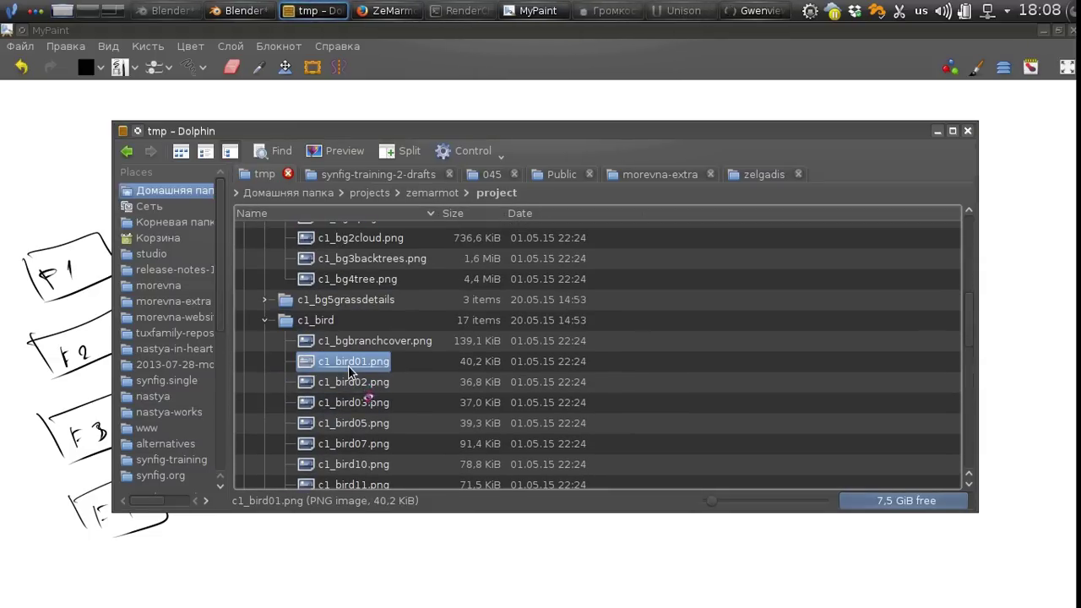
{"action": "left_click", "coordinate": [294, 68]}
{"action": "left_click", "coordinate": [294, 68]}
{"action": "left_click", "coordinate": [294, 68]}
{"action": "left_click", "coordinate": [294, 68]}
{"action": "left_click", "coordinate": [293, 67]}
{"action": "left_click", "coordinate": [294, 68]}
{"action": "left_click", "coordinate": [294, 67]}
{"action": "left_click", "coordinate": [294, 68]}
{"action": "left_click", "coordinate": [294, 68]}
{"action": "key", "text": "ctrl+q"}
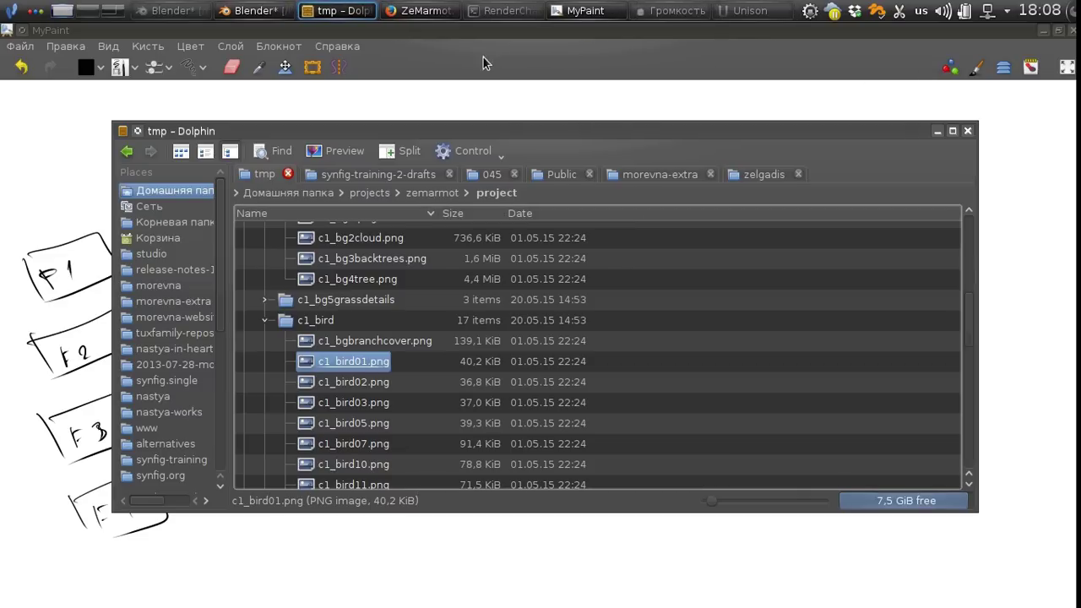
- Draw arrows from F1, F3 and F4 into the C1 box
{"action": "left_click", "coordinate": [483, 57]}
{"action": "mouse_move", "coordinate": [126, 251]}
{"action": "left_mouse_down"}
{"action": "mouse_move", "coordinate": [163, 248]}
{"action": "mouse_move", "coordinate": [213, 284]}
{"action": "left_mouse_up"}
{"action": "left_click_drag", "start_coordinate": [154, 417], "coordinate": [196, 376]}
{"action": "left_click_drag", "start_coordinate": [185, 383], "coordinate": [199, 390]}
{"action": "left_click_drag", "start_coordinate": [172, 493], "coordinate": [206, 420]}
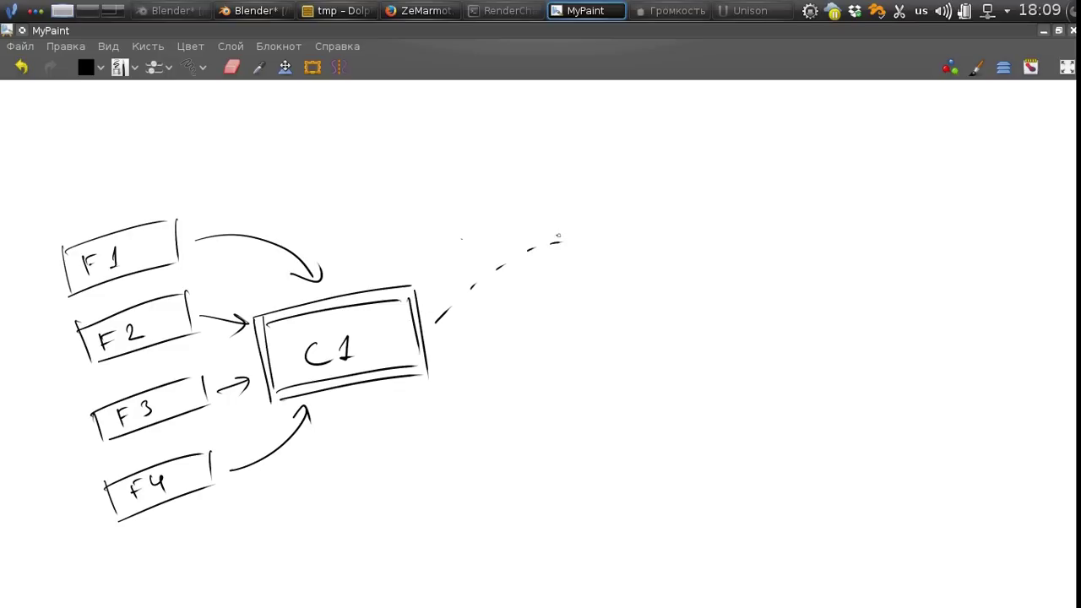
- Draw the tall R1 box and a double-outlined box to its right
{"action": "mouse_move", "coordinate": [577, 193]}
{"action": "left_mouse_down"}
{"action": "mouse_move", "coordinate": [579, 390]}
{"action": "mouse_move", "coordinate": [652, 182]}
{"action": "left_mouse_up"}
{"action": "left_click_drag", "start_coordinate": [659, 179], "coordinate": [658, 385]}
{"action": "left_click_drag", "start_coordinate": [579, 388], "coordinate": [663, 378]}
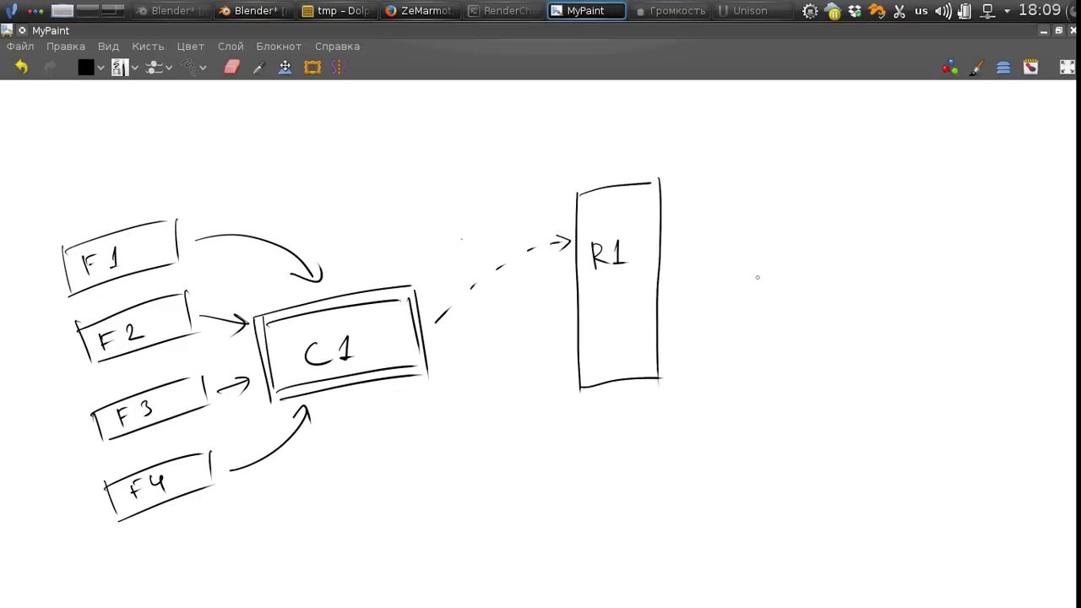
{"action": "mouse_move", "coordinate": [737, 253]}
{"action": "left_mouse_down"}
{"action": "mouse_move", "coordinate": [739, 328]}
{"action": "mouse_move", "coordinate": [861, 250]}
{"action": "left_mouse_up"}
{"action": "left_click_drag", "start_coordinate": [746, 335], "coordinate": [888, 329]}
{"action": "left_click_drag", "start_coordinate": [889, 249], "coordinate": [888, 336]}
{"action": "left_click_drag", "start_coordinate": [743, 325], "coordinate": [744, 333]}
{"action": "mouse_move", "coordinate": [741, 269]}
{"action": "left_mouse_down"}
{"action": "mouse_move", "coordinate": [871, 257]}
{"action": "mouse_move", "coordinate": [873, 316]}
{"action": "left_mouse_up"}
{"action": "left_click_drag", "start_coordinate": [744, 326], "coordinate": [859, 317]}
- Arrow R1 into the right box, label it Teaser, and draw the R2 box below R1
{"action": "mouse_move", "coordinate": [710, 202]}
{"action": "left_mouse_down"}
{"action": "mouse_move", "coordinate": [802, 234]}
{"action": "mouse_move", "coordinate": [807, 217]}
{"action": "left_mouse_up"}
{"action": "mouse_move", "coordinate": [757, 282]}
{"action": "left_mouse_down"}
{"action": "mouse_move", "coordinate": [757, 309]}
{"action": "mouse_move", "coordinate": [791, 300]}
{"action": "left_mouse_up"}
{"action": "left_click_drag", "start_coordinate": [808, 294], "coordinate": [816, 300]}
{"action": "left_click_drag", "start_coordinate": [822, 287], "coordinate": [833, 288]}
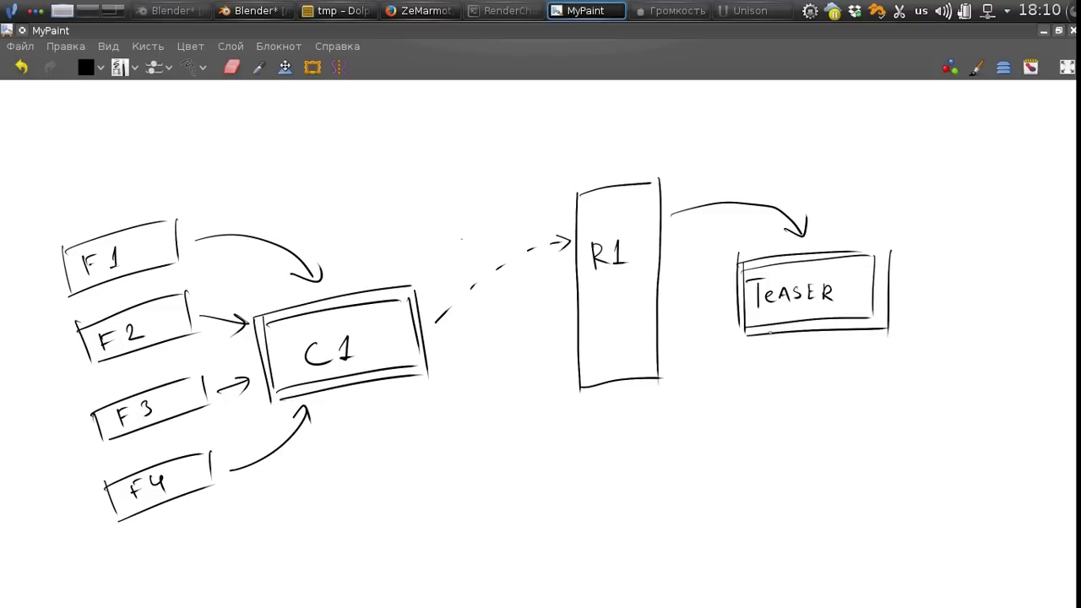
{"action": "mouse_move", "coordinate": [574, 441]}
{"action": "left_mouse_down"}
{"action": "mouse_move", "coordinate": [578, 480]}
{"action": "mouse_move", "coordinate": [657, 424]}
{"action": "left_mouse_up"}
{"action": "left_click_drag", "start_coordinate": [655, 425], "coordinate": [659, 547]}
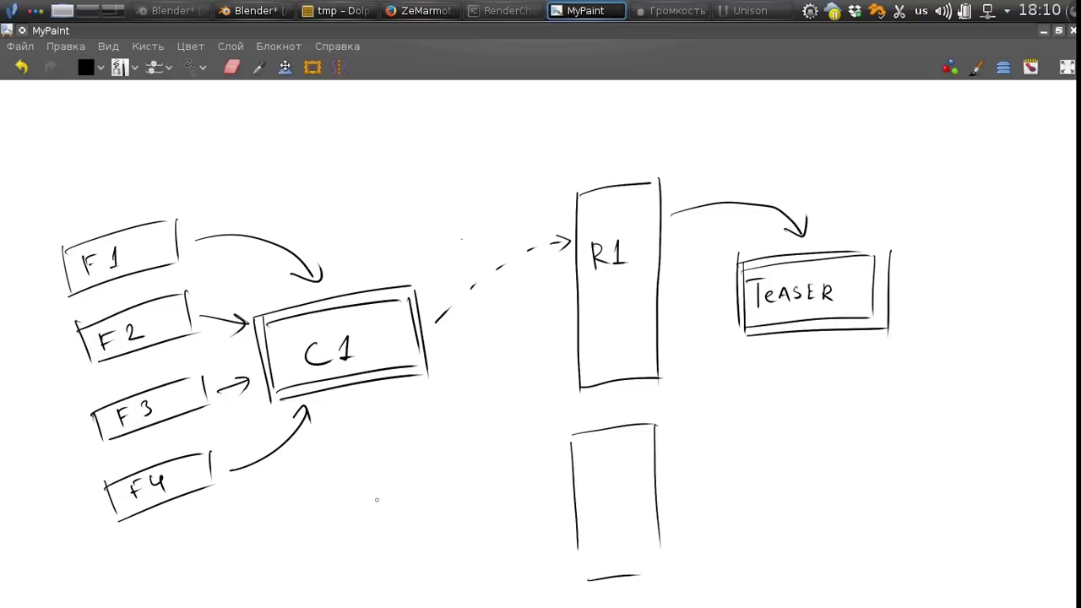
- Draw a double-lined C2 box below C1
{"action": "mouse_move", "coordinate": [314, 571]}
{"action": "left_mouse_down"}
{"action": "mouse_move", "coordinate": [437, 464]}
{"action": "mouse_move", "coordinate": [439, 540]}
{"action": "left_mouse_up"}
{"action": "left_click_drag", "start_coordinate": [444, 553], "coordinate": [335, 587]}
{"action": "left_click_drag", "start_coordinate": [278, 505], "coordinate": [309, 601]}
{"action": "mouse_move", "coordinate": [282, 496]}
{"action": "left_mouse_down"}
{"action": "mouse_move", "coordinate": [461, 581]}
{"action": "mouse_move", "coordinate": [334, 590]}
{"action": "left_mouse_up"}
{"action": "left_click_drag", "start_coordinate": [363, 521], "coordinate": [371, 544]}
{"action": "right_click", "coordinate": [446, 517]}
{"action": "right_click", "coordinate": [360, 477]}
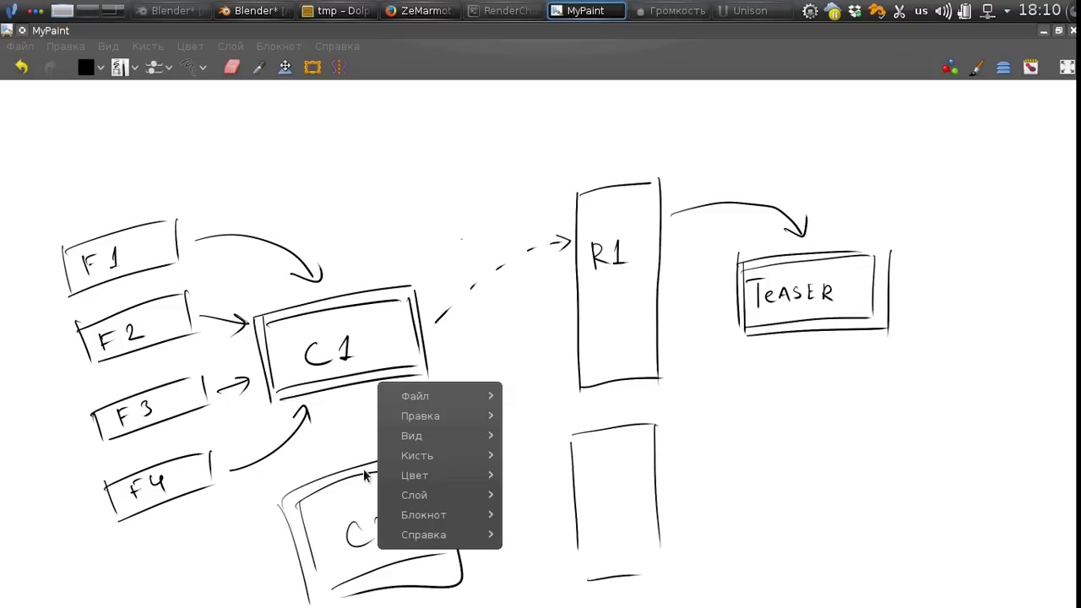
{"action": "key", "text": "Escape"}
{"action": "scroll", "coordinate": [379, 422], "scroll_direction": "down", "scroll_amount": 3}
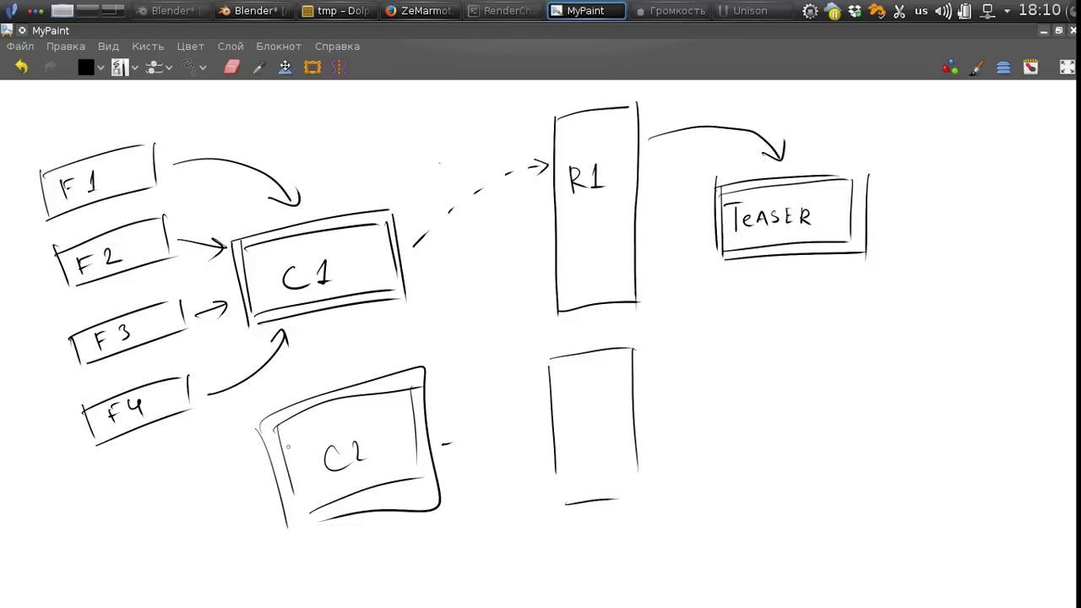
- Add F5 and F6 boxes below F4 with arrows feeding into C2
{"action": "left_click_drag", "start_coordinate": [97, 507], "coordinate": [108, 542]}
{"action": "left_click_drag", "start_coordinate": [98, 504], "coordinate": [196, 471]}
{"action": "mouse_move", "coordinate": [120, 535]}
{"action": "left_mouse_down"}
{"action": "mouse_move", "coordinate": [205, 504]}
{"action": "mouse_move", "coordinate": [152, 509]}
{"action": "left_mouse_up"}
{"action": "mouse_move", "coordinate": [125, 563]}
{"action": "left_mouse_down"}
{"action": "mouse_move", "coordinate": [135, 587]}
{"action": "mouse_move", "coordinate": [209, 524]}
{"action": "left_mouse_up"}
{"action": "left_click_drag", "start_coordinate": [144, 588], "coordinate": [226, 559]}
{"action": "left_click_drag", "start_coordinate": [217, 523], "coordinate": [222, 553]}
{"action": "left_click_drag", "start_coordinate": [217, 488], "coordinate": [267, 472]}
{"action": "left_click_drag", "start_coordinate": [252, 465], "coordinate": [259, 487]}
{"action": "left_click_drag", "start_coordinate": [239, 541], "coordinate": [273, 514]}
{"action": "left_click_drag", "start_coordinate": [263, 514], "coordinate": [275, 516]}
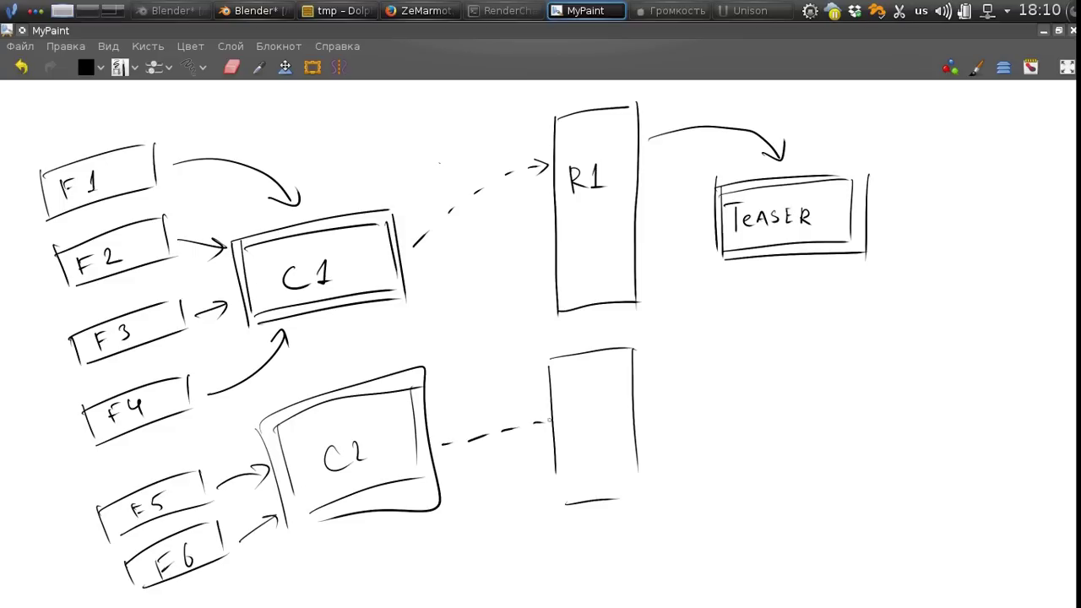
- Connect R2 to Teaser, undo a stray stroke, and circle both dashed render arrows in red
{"action": "mouse_move", "coordinate": [641, 401]}
{"action": "left_mouse_down"}
{"action": "mouse_move", "coordinate": [745, 355]}
{"action": "mouse_move", "coordinate": [790, 265]}
{"action": "left_mouse_up"}
{"action": "left_click_drag", "start_coordinate": [785, 263], "coordinate": [775, 275]}
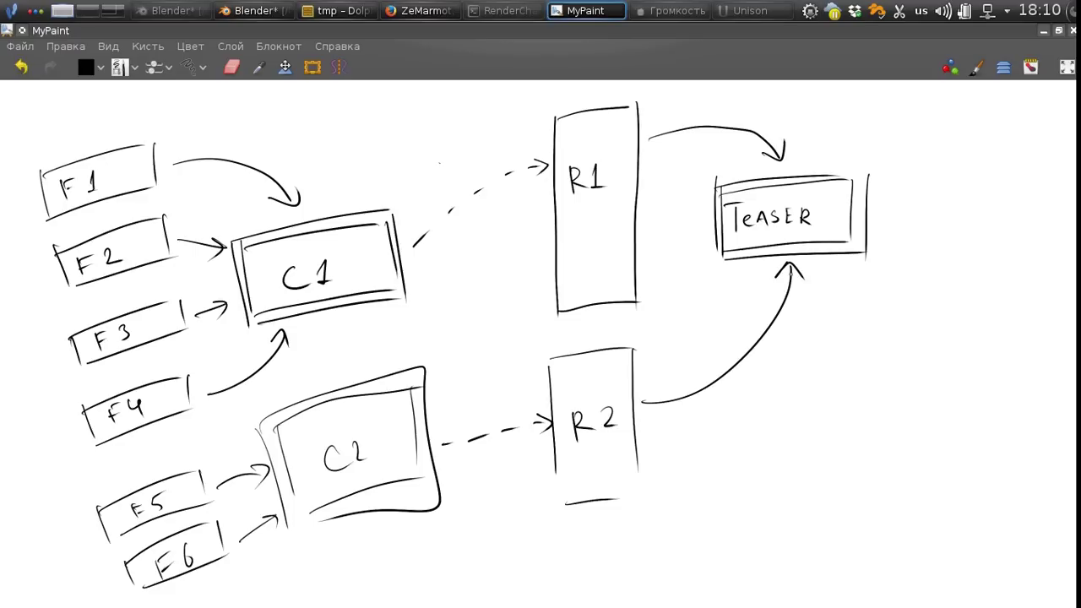
{"action": "key", "text": "ctrl+z"}
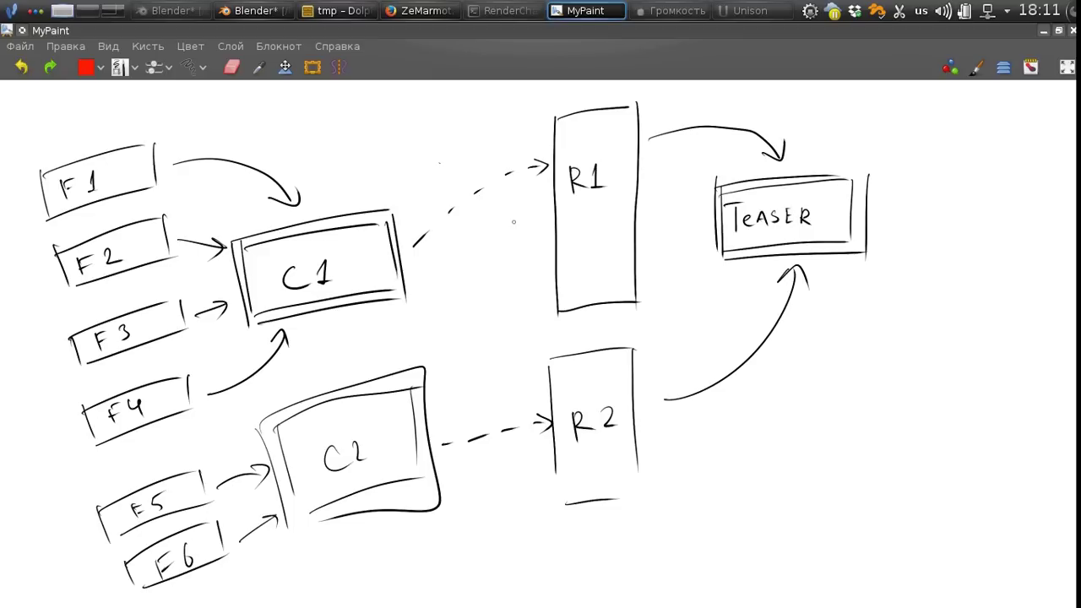
{"action": "mouse_move", "coordinate": [460, 185]}
{"action": "left_mouse_down"}
{"action": "mouse_move", "coordinate": [478, 216]}
{"action": "mouse_move", "coordinate": [469, 185]}
{"action": "left_mouse_up"}
{"action": "left_click_drag", "start_coordinate": [479, 428], "coordinate": [490, 426]}
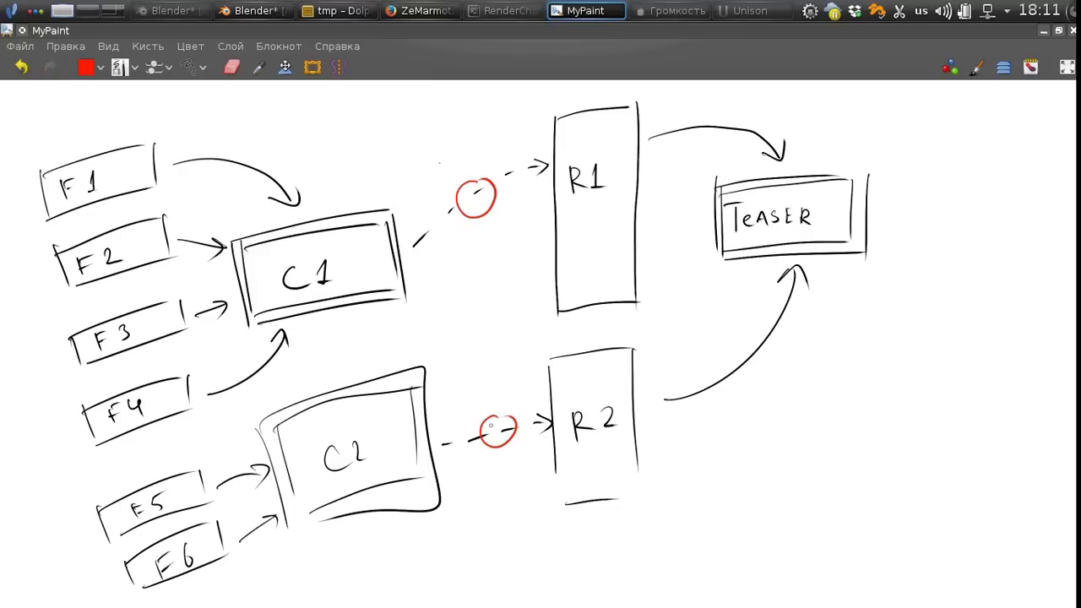
{"action": "left_click", "coordinate": [342, 10]}
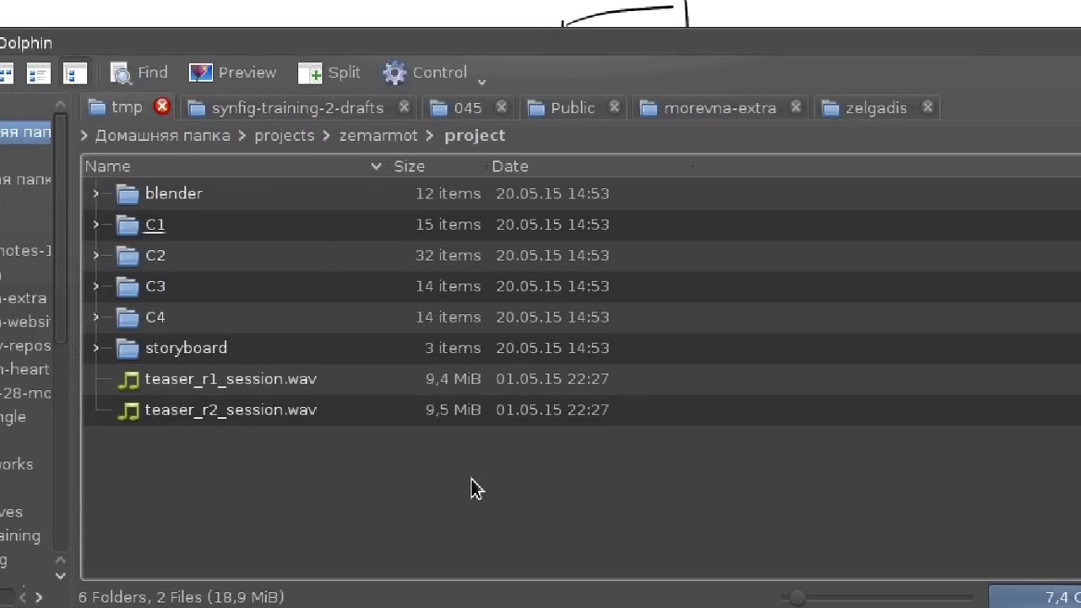
- Split Dolphin and copy project.conf from studio/poem into the project folder
{"action": "key", "text": "F3"}
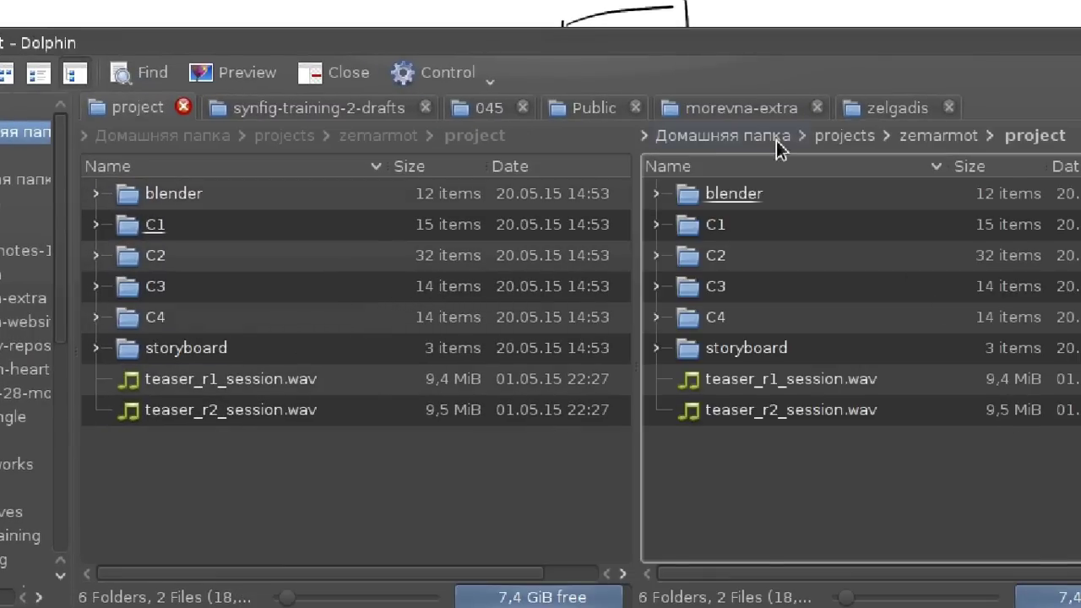
{"action": "left_click", "coordinate": [722, 135]}
{"action": "left_click", "coordinate": [724, 304]}
{"action": "scroll", "coordinate": [849, 441], "scroll_direction": "down", "scroll_amount": 5}
{"action": "left_click", "coordinate": [748, 513]}
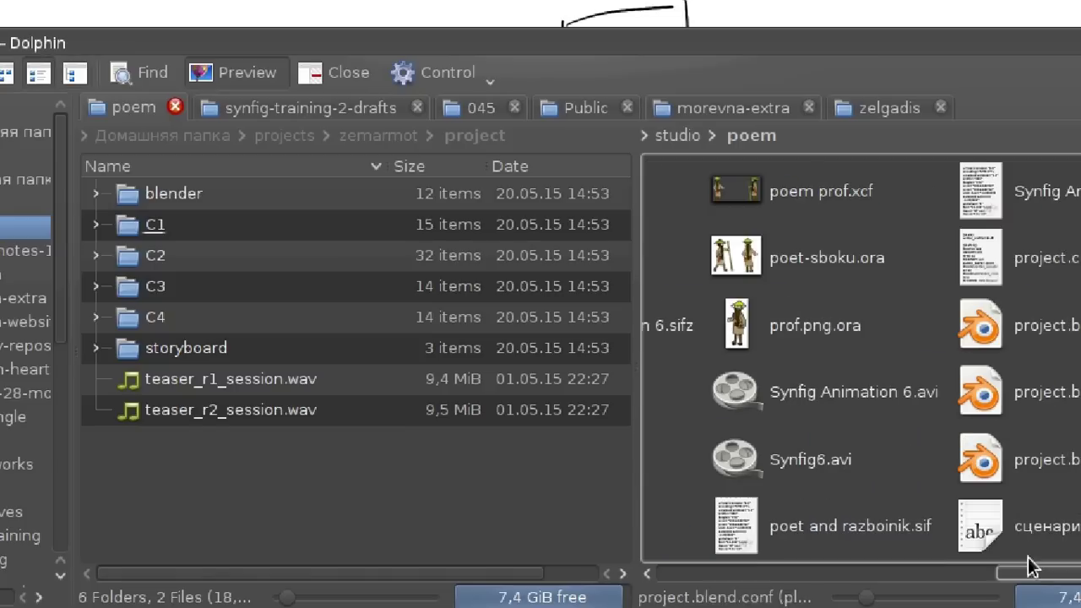
{"action": "left_click_drag", "start_coordinate": [1053, 266], "coordinate": [265, 484]}
{"action": "left_click", "coordinate": [304, 519]}
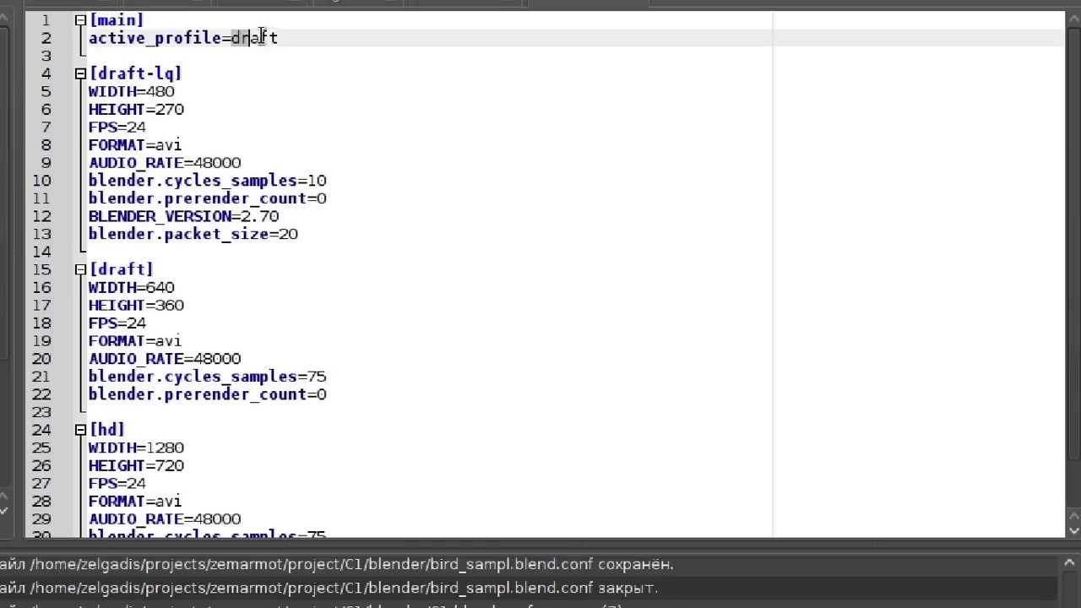
- Set active_profile to hd and give hd 1920×1080, png format, and no cycles_samples line
{"action": "double_click", "coordinate": [249, 38]}
{"action": "type", "text": "hd"}
{"action": "scroll", "coordinate": [185, 388], "scroll_direction": "down", "scroll_amount": 1}
{"action": "double_click", "coordinate": [164, 394]}
{"action": "type", "text": "1920"}
{"action": "double_click", "coordinate": [172, 411]}
{"action": "type", "text": "1080"}
{"action": "left_click", "coordinate": [147, 430]}
{"action": "double_click", "coordinate": [167, 447]}
{"action": "type", "text": "png"}
{"action": "triple_click", "coordinate": [164, 483]}
{"action": "key", "text": "Delete"}
- Change the draft and draft-lq FORMAT values to png and save project.conf
{"action": "scroll", "coordinate": [174, 498], "scroll_direction": "up", "scroll_amount": 1}
{"action": "double_click", "coordinate": [167, 339]}
{"action": "type", "text": "png"}
{"action": "double_click", "coordinate": [167, 144]}
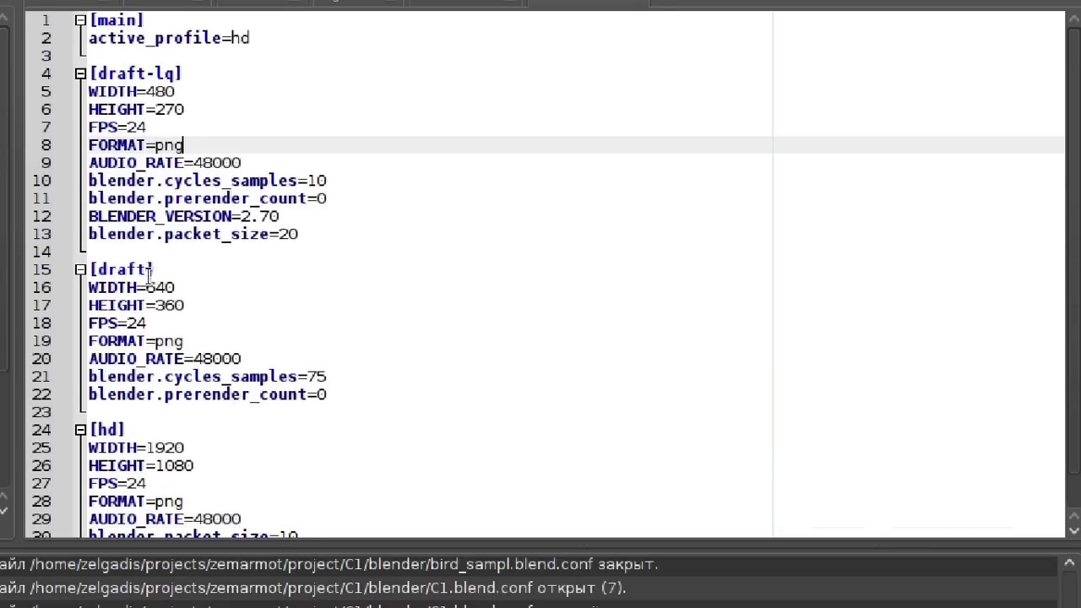
{"action": "type", "text": "png"}
{"action": "scroll", "coordinate": [161, 351], "scroll_direction": "down", "scroll_amount": 1}
{"action": "left_click_drag", "start_coordinate": [338, 502], "coordinate": [88, 412]}
{"action": "key", "text": "alt+Tab"}
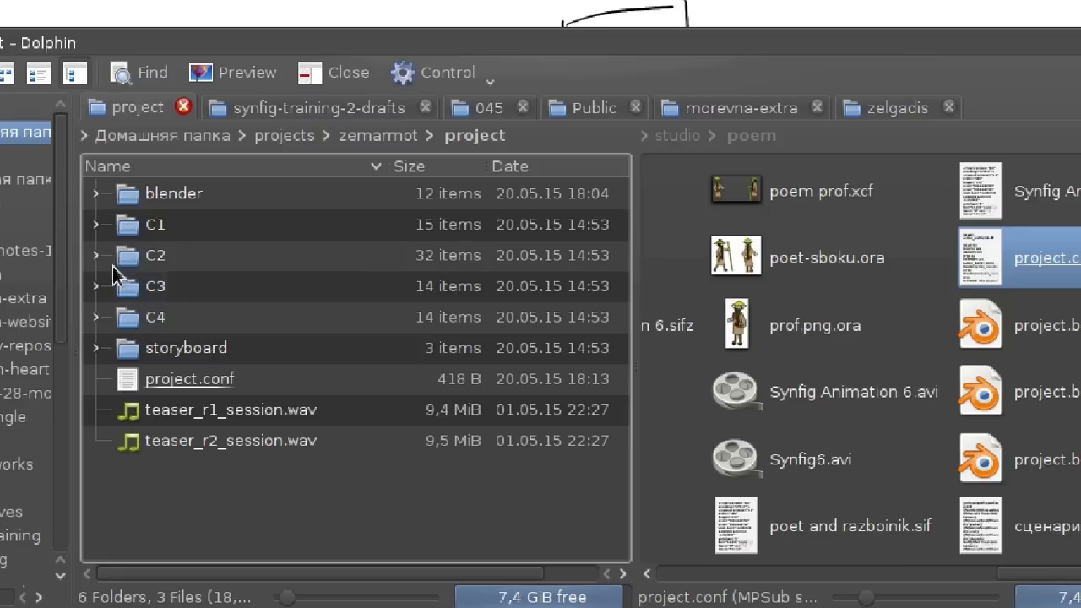
- Expand C1 in the zemarmot project tree and enter its blender subfolder with C1.blend
{"action": "left_click", "coordinate": [96, 224]}
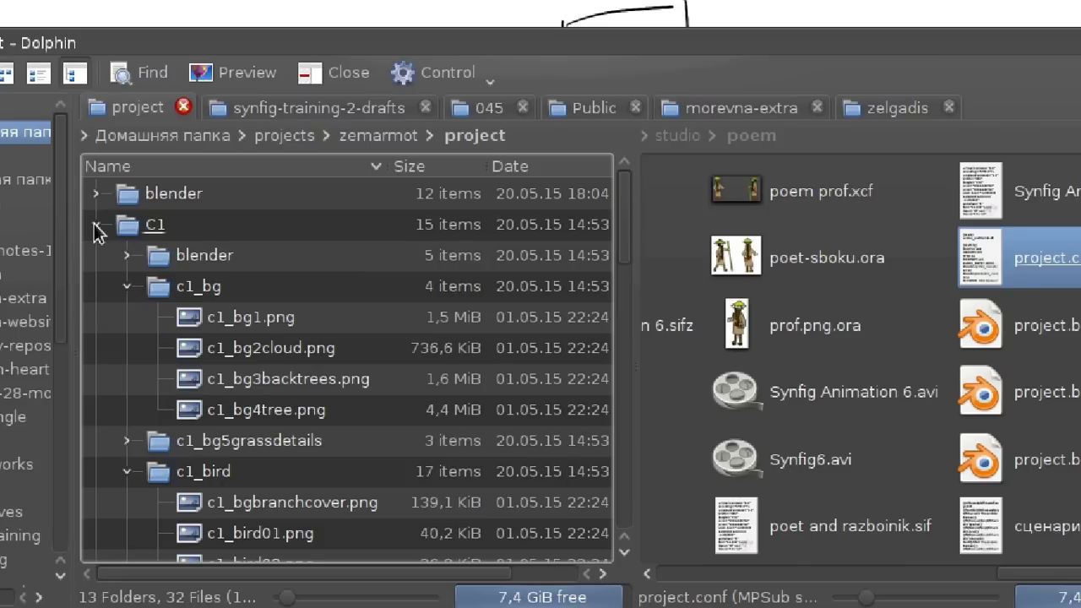
{"action": "left_click", "coordinate": [126, 286]}
{"action": "left_click", "coordinate": [127, 348]}
{"action": "left_click", "coordinate": [127, 255]}
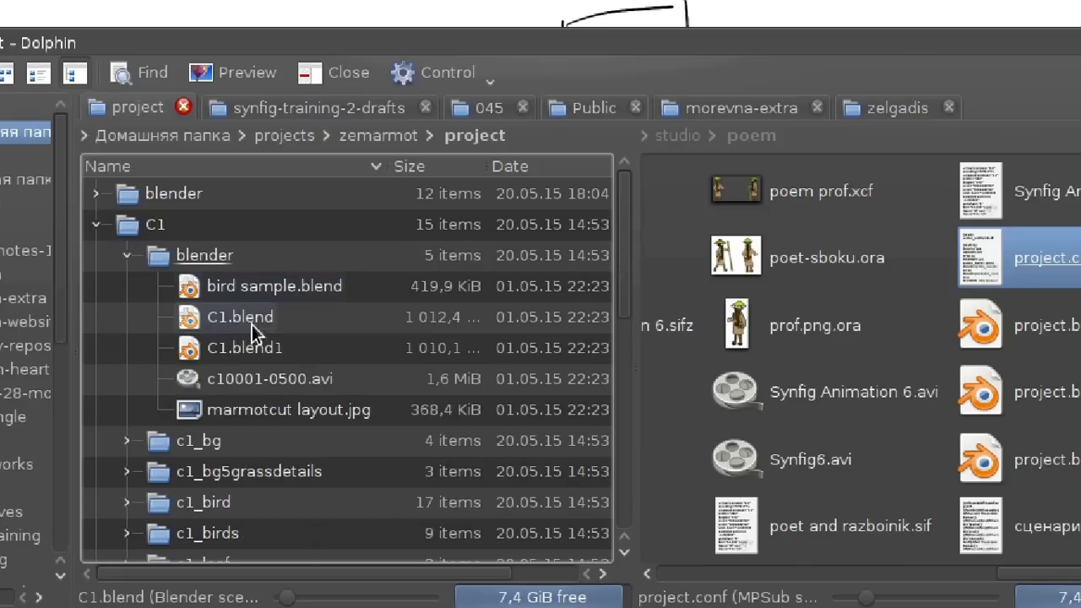
{"action": "double_click", "coordinate": [251, 323]}
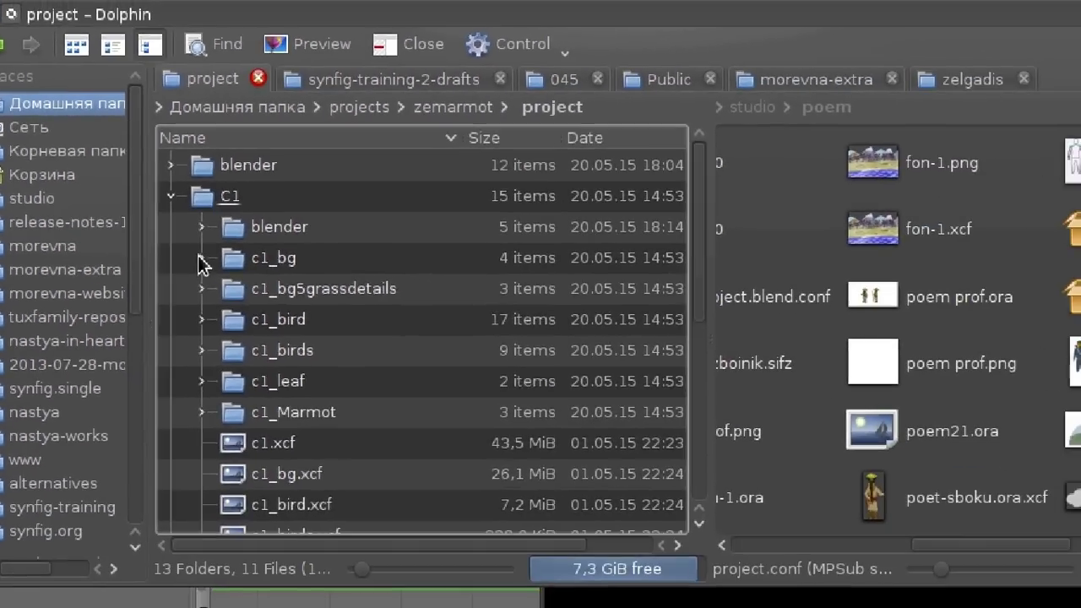
{"action": "left_click", "coordinate": [530, 422]}
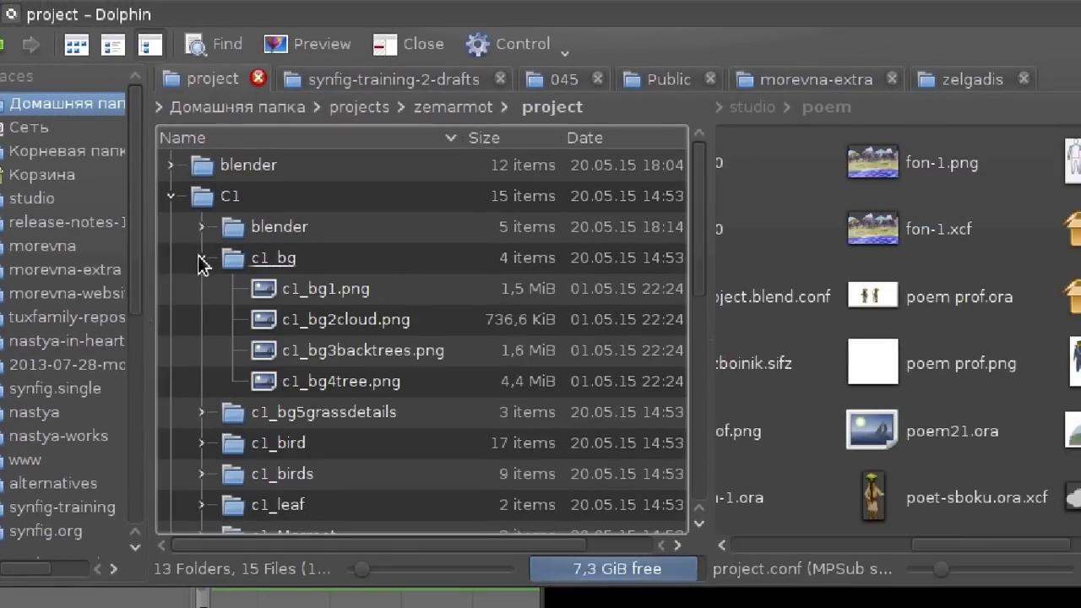
{"action": "left_click", "coordinate": [201, 258]}
{"action": "left_click", "coordinate": [202, 227]}
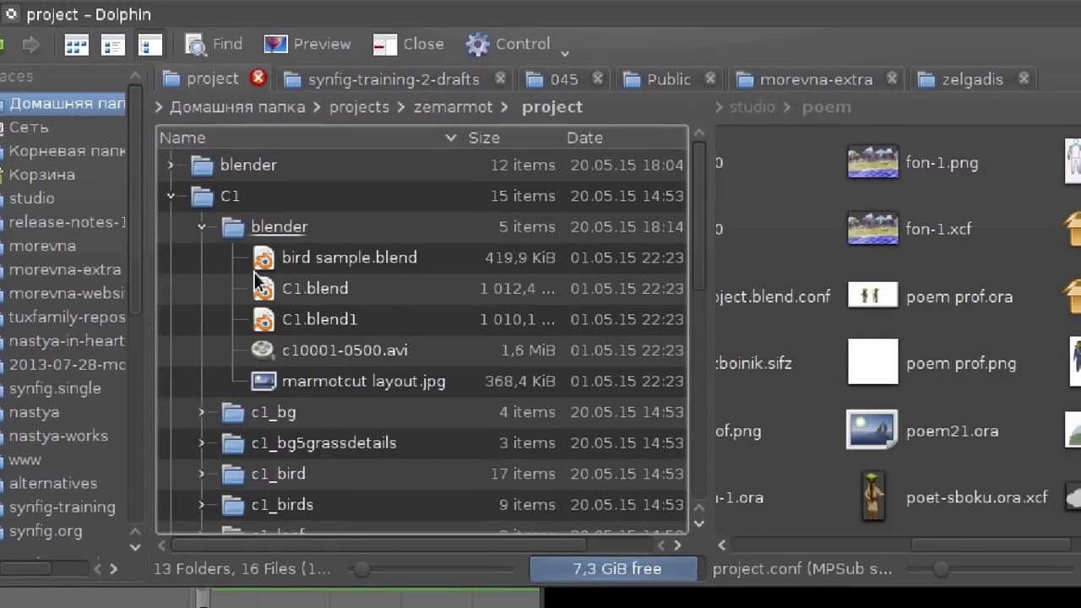
{"action": "left_click", "coordinate": [282, 229]}
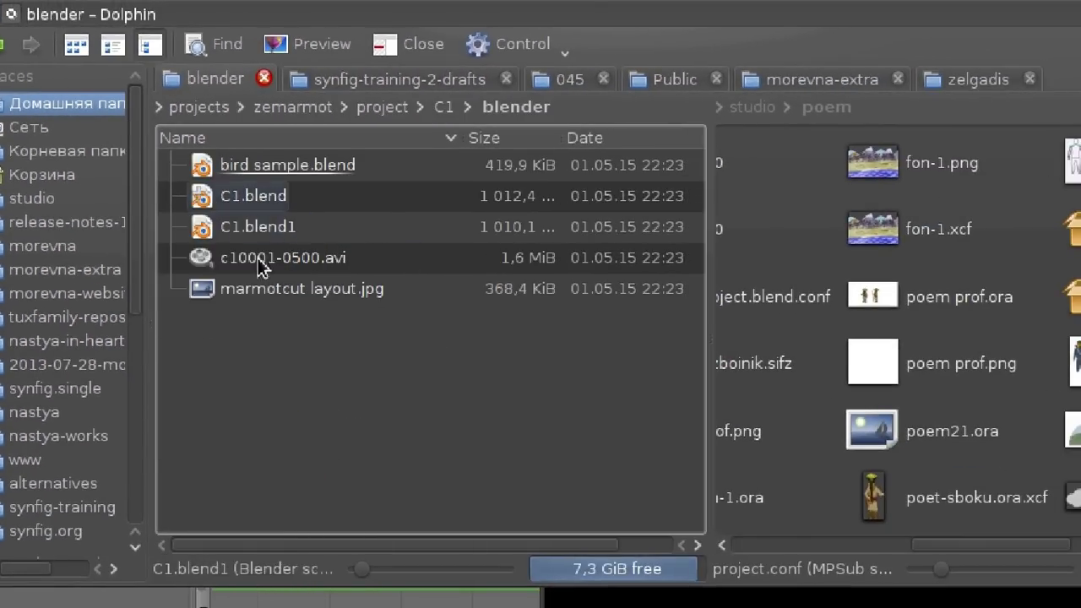
- Create a new text file named C1.blend.conf beside C1.blend
{"action": "right_click", "coordinate": [228, 392]}
{"action": "mouse_move", "coordinate": [266, 412]}
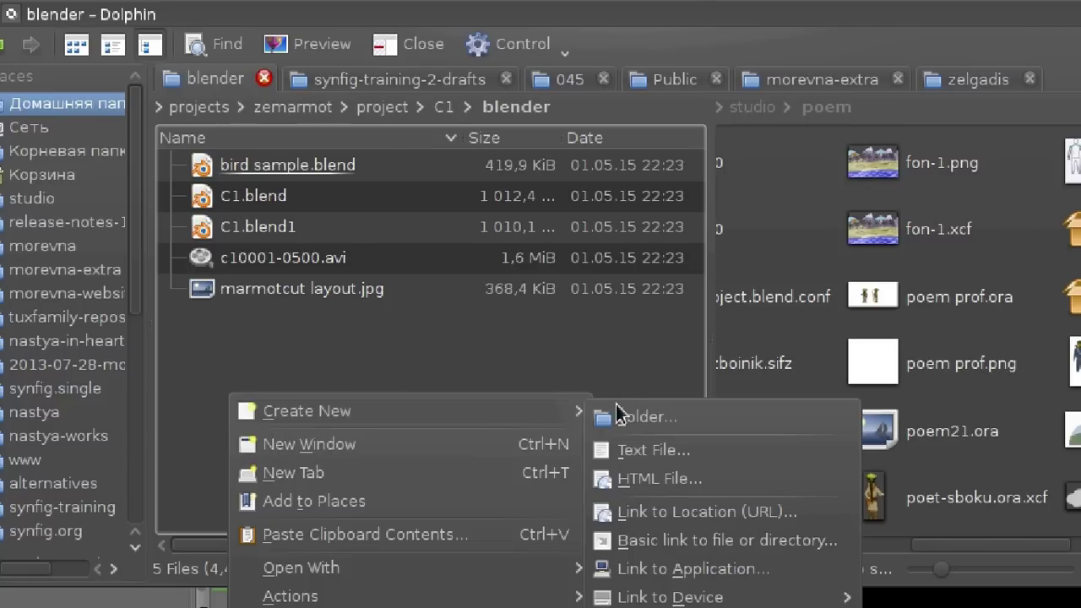
{"action": "left_click", "coordinate": [639, 444]}
{"action": "type", "text": "C1"}
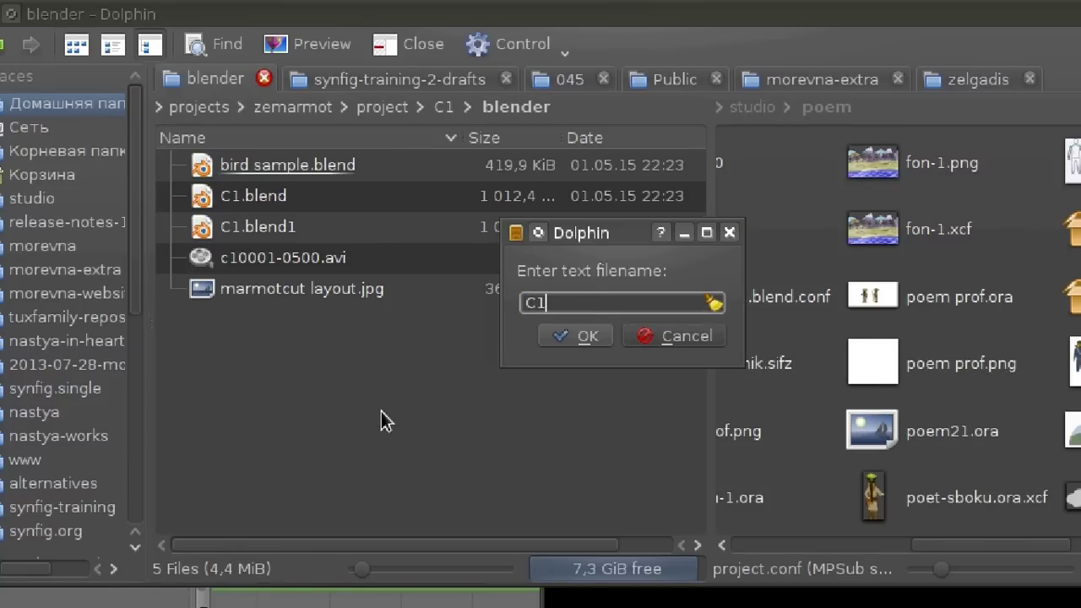
{"action": "type", "text": ".blend"}
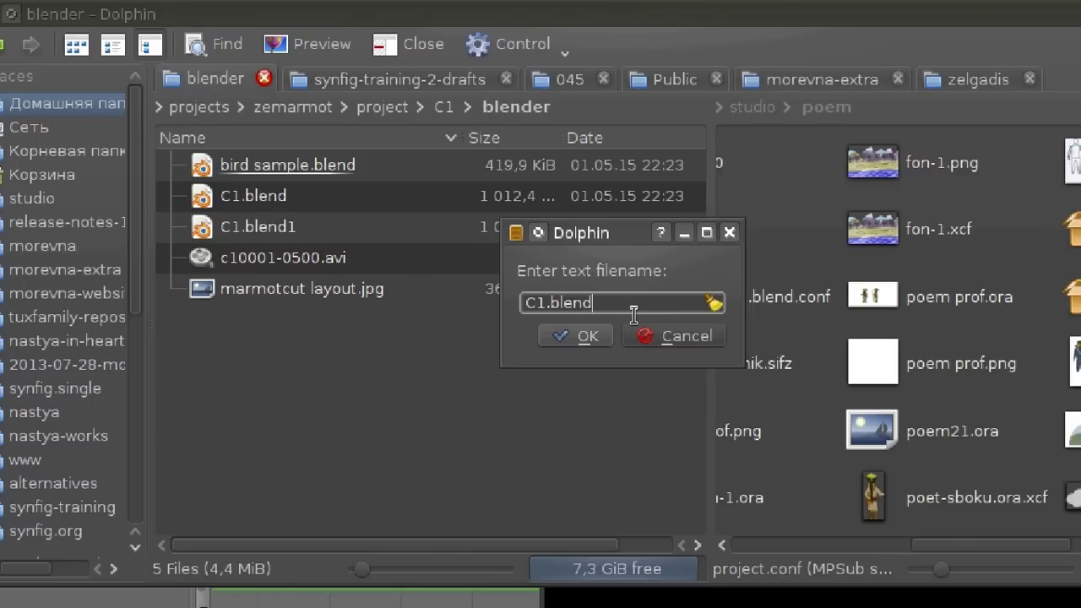
{"action": "type", "text": ".conf"}
{"action": "key", "text": "Return"}
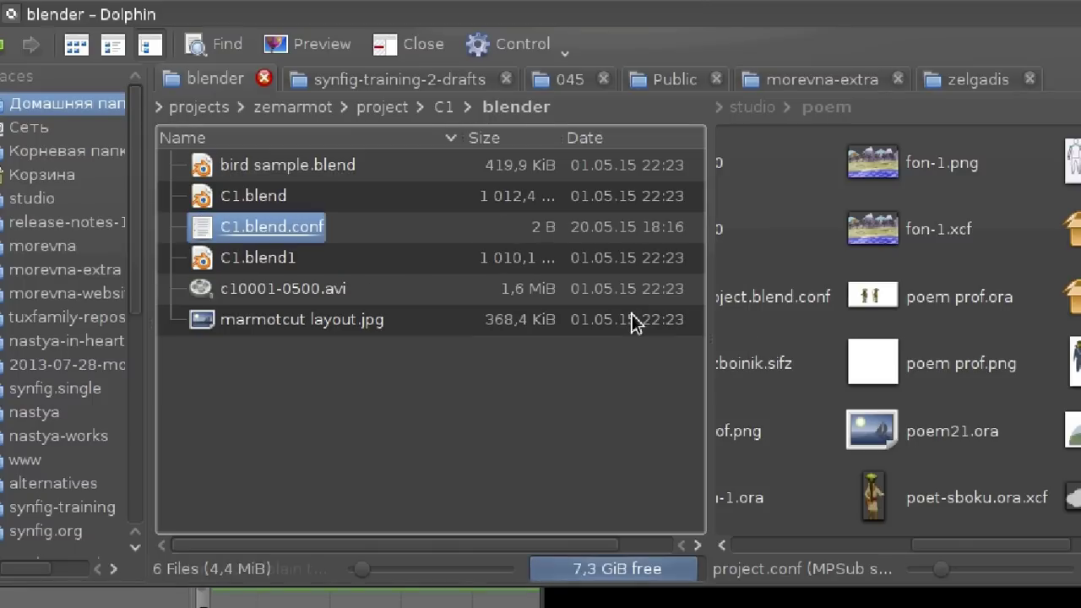
- Edit C1.blend.conf in Geany to add a height setting, and save it
{"action": "left_click", "coordinate": [319, 237]}
{"action": "key", "text": "BackSpace"}
{"action": "type", "text": "height=*3"}
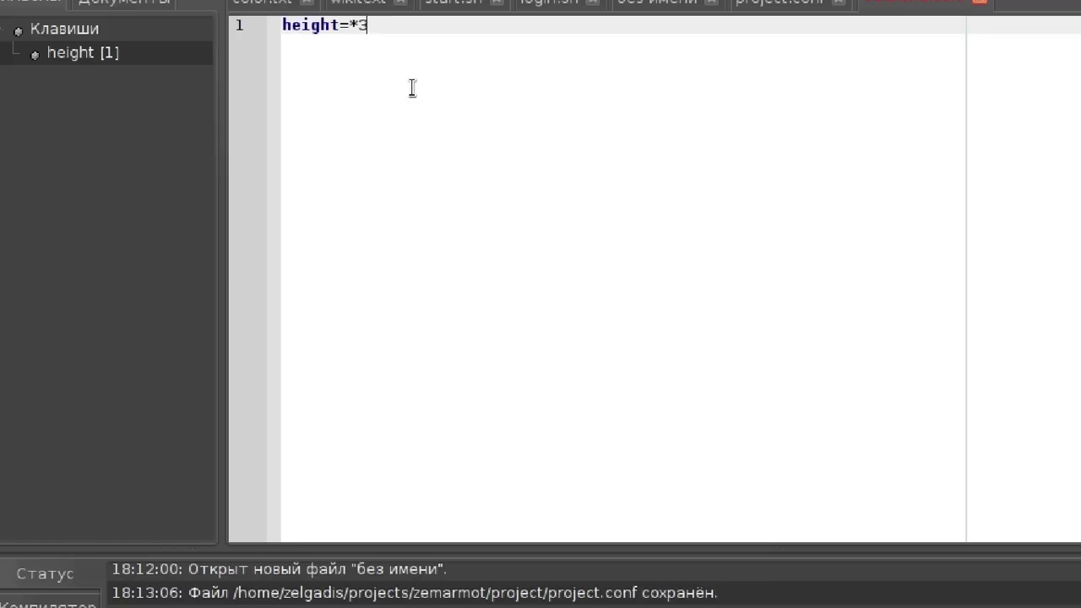
{"action": "left_click_drag", "start_coordinate": [403, 32], "coordinate": [348, 32]}
{"action": "key", "text": "ctrl+s"}
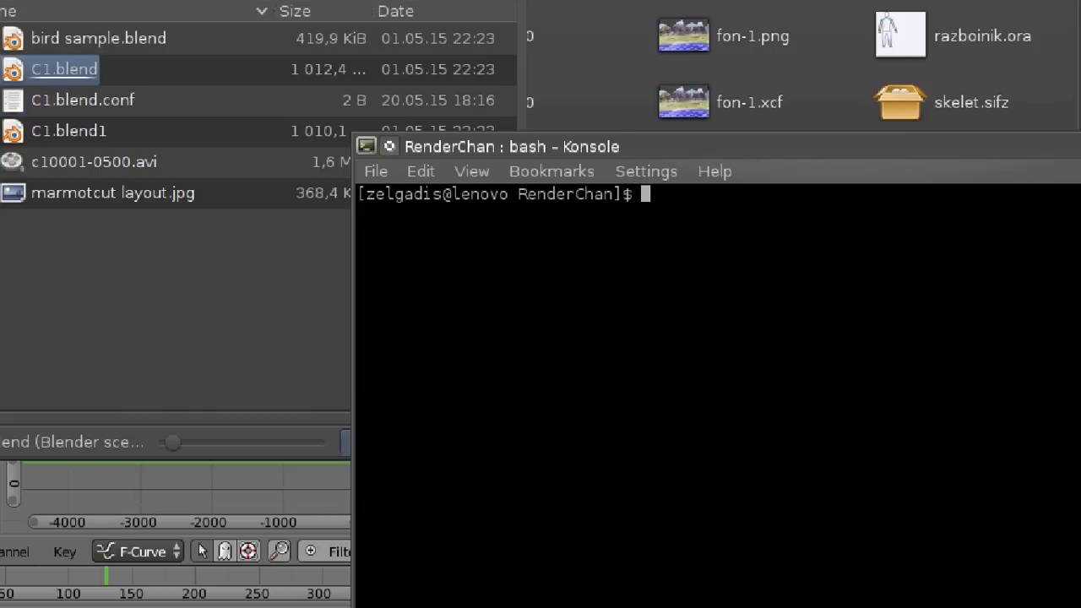
- Build a renderchan command in Konsole with C1.blend's path dropped in from Dolphin
{"action": "type", "text": "renderch"}
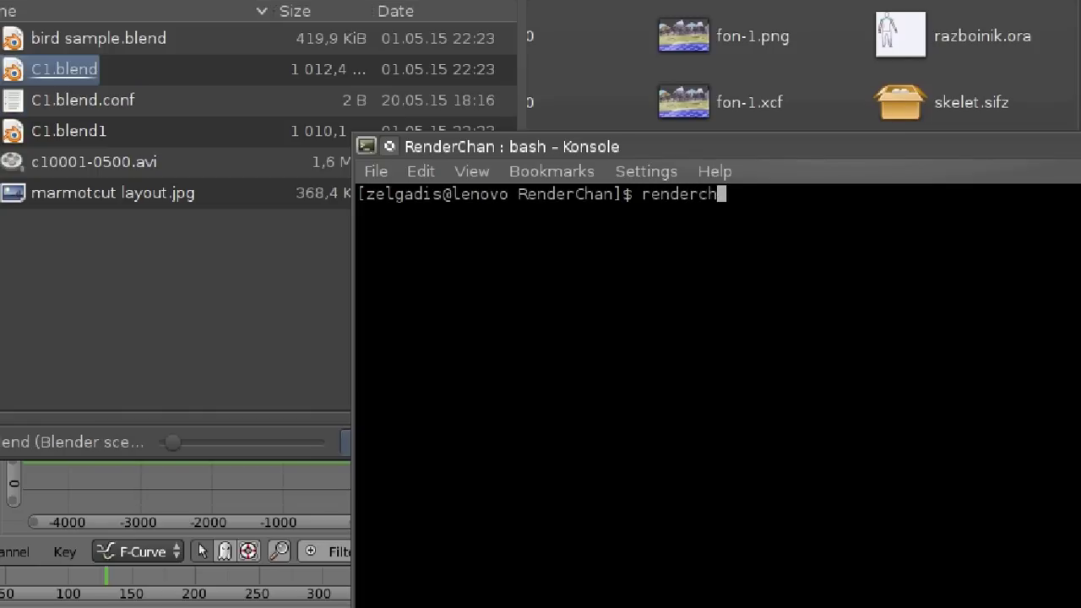
{"action": "type", "text": "an"}
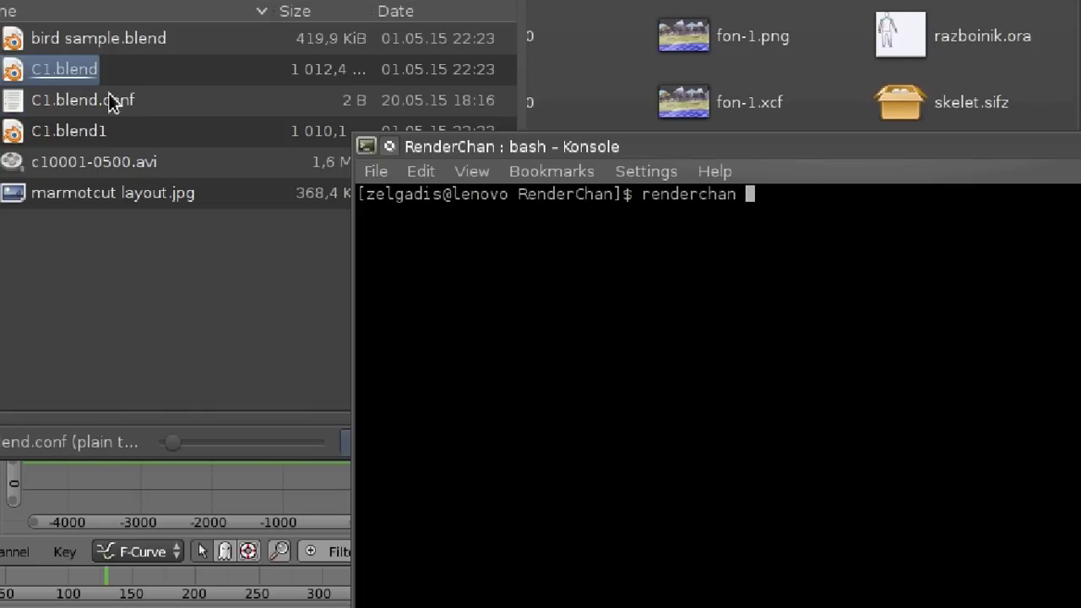
{"action": "left_click_drag", "start_coordinate": [80, 71], "coordinate": [695, 506]}
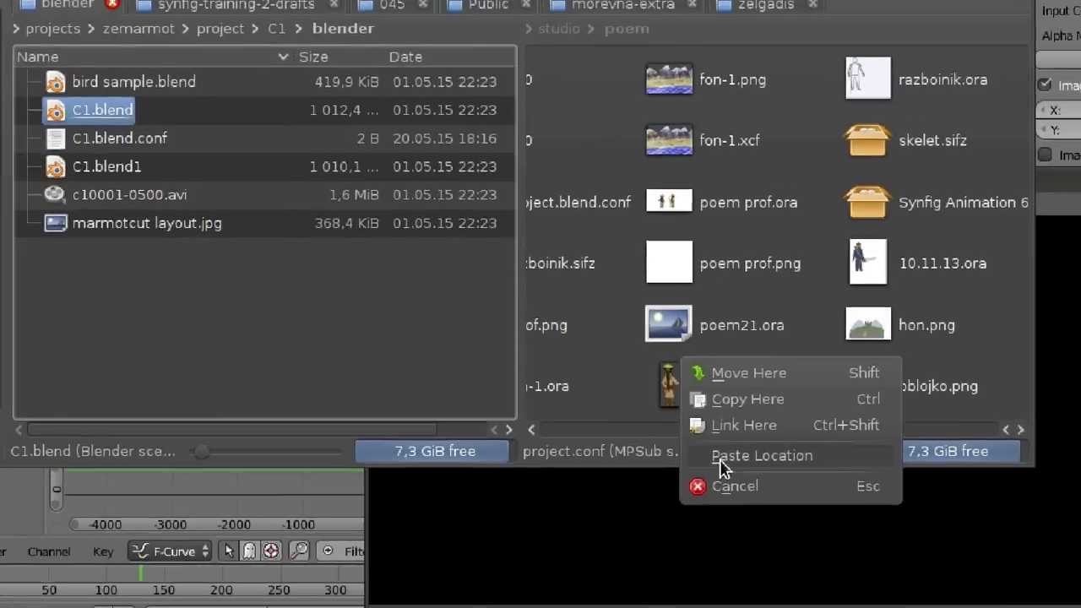
{"action": "left_click", "coordinate": [722, 447]}
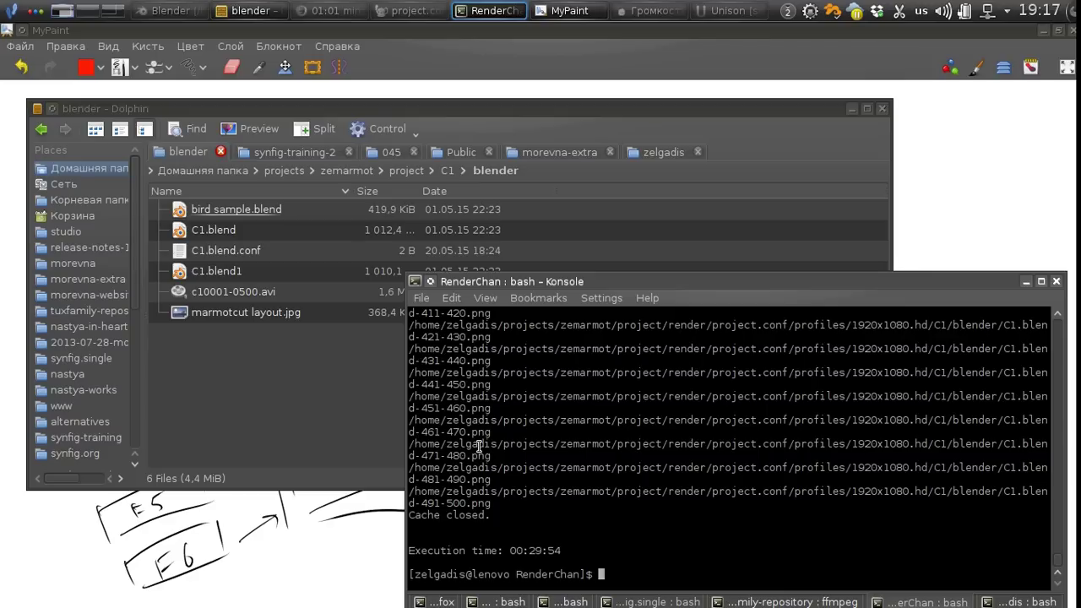
- Recall the renderchan C1.blend command, then bring Dolphin forward split into two panes
{"action": "key", "text": "Up"}
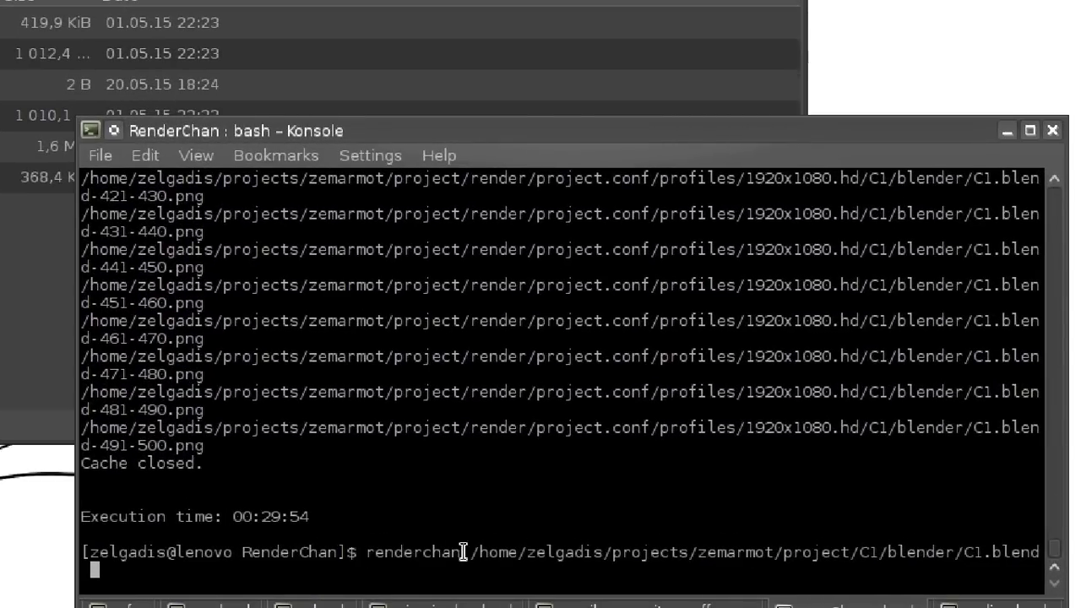
{"action": "left_click_drag", "start_coordinate": [466, 552], "coordinate": [1044, 549]}
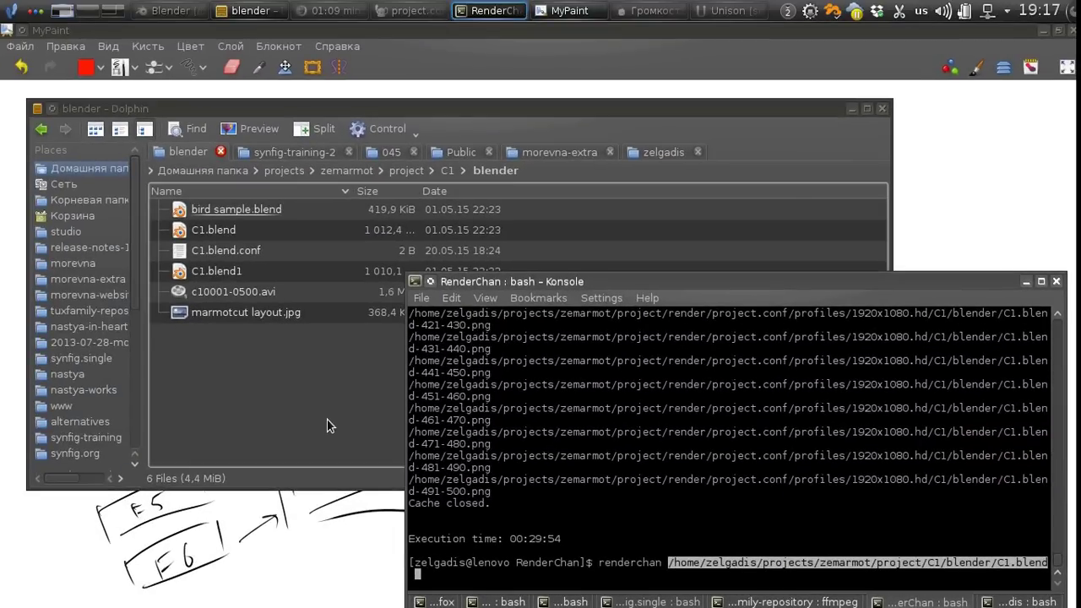
{"action": "left_click", "coordinate": [330, 425]}
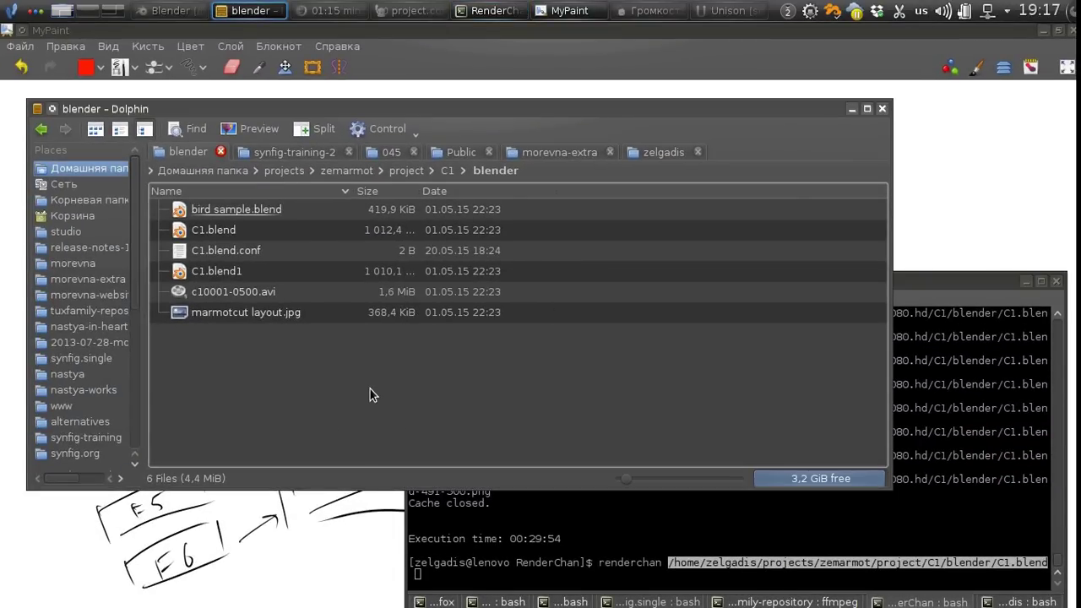
{"action": "key", "text": "F3"}
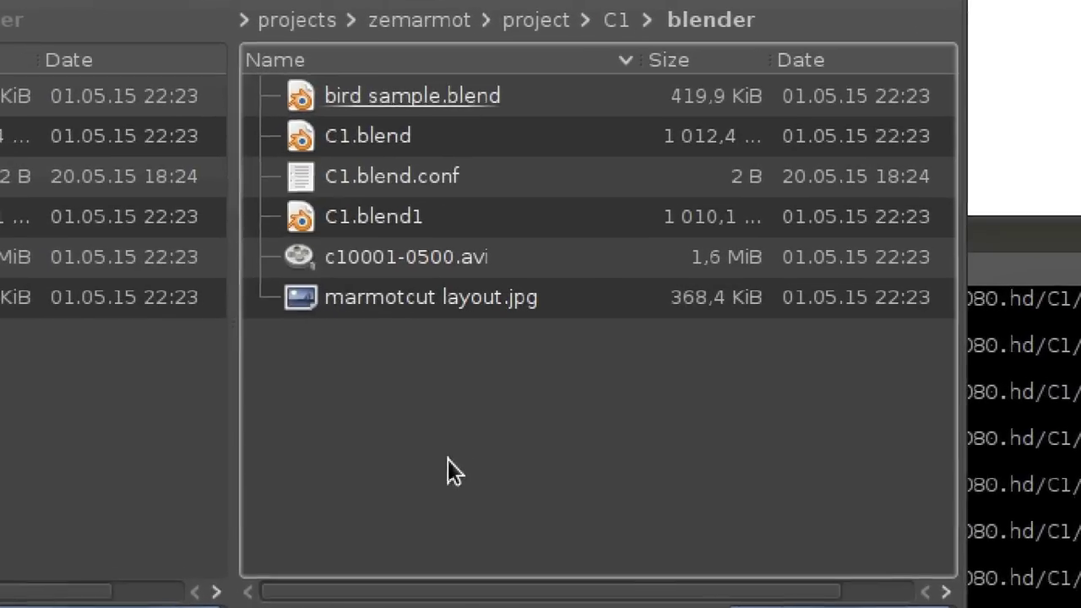
- Open project > render > C1 > blender > C1.blend.png in the second pane beside C1.blend
{"action": "left_click", "coordinate": [520, 25]}
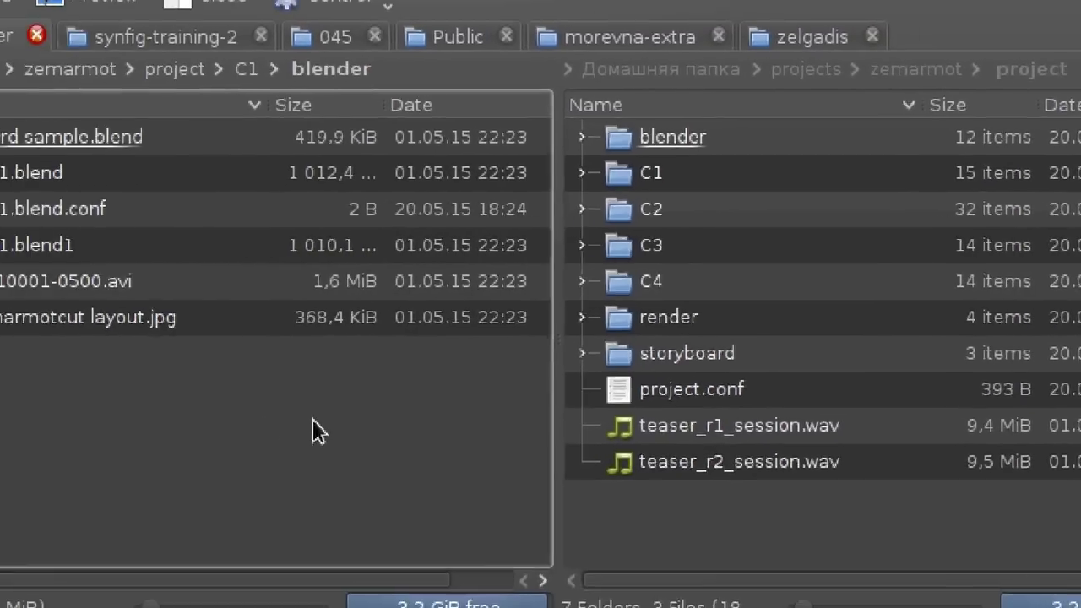
{"action": "left_click", "coordinate": [1, 455]}
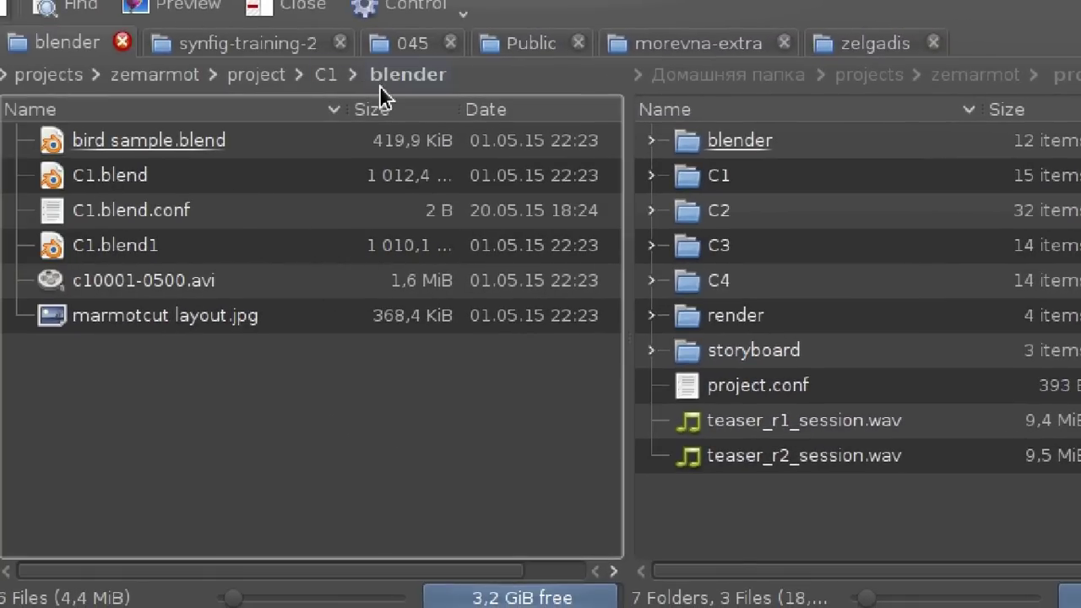
{"action": "double_click", "coordinate": [741, 319]}
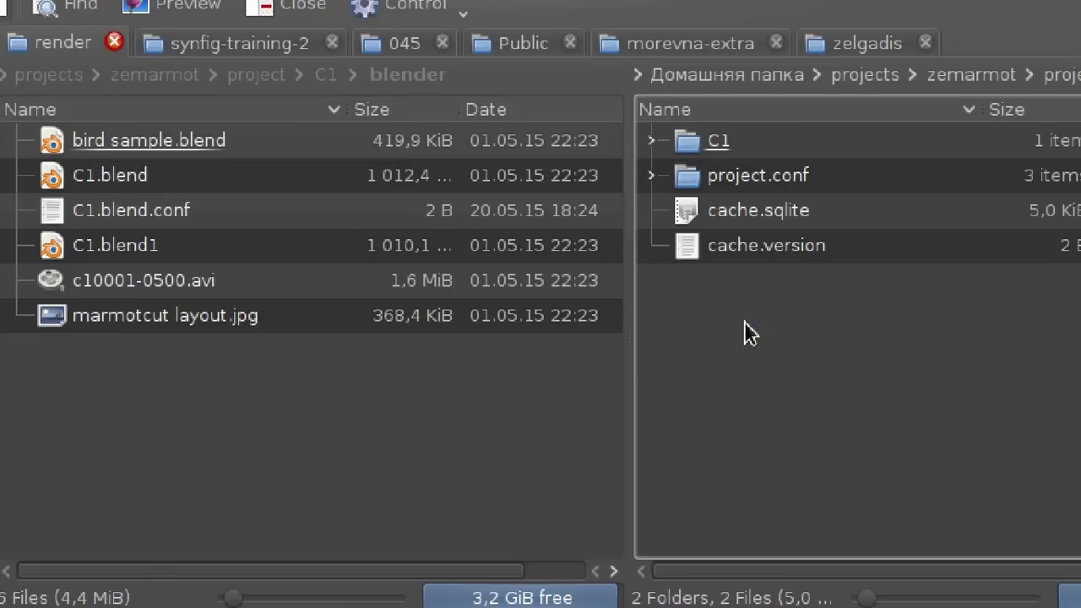
{"action": "double_click", "coordinate": [720, 142]}
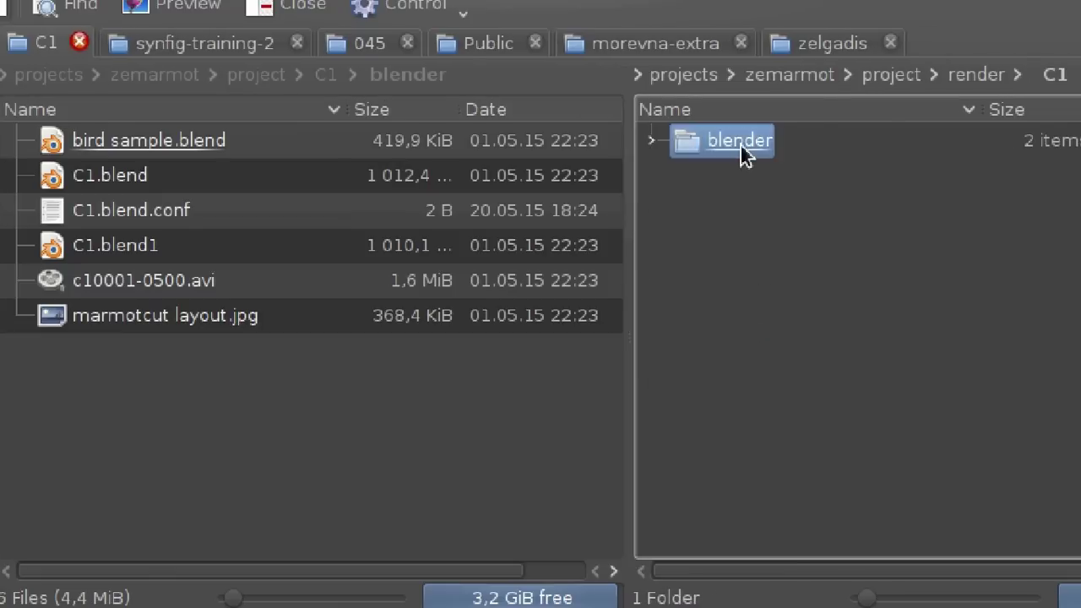
{"action": "double_click", "coordinate": [741, 142]}
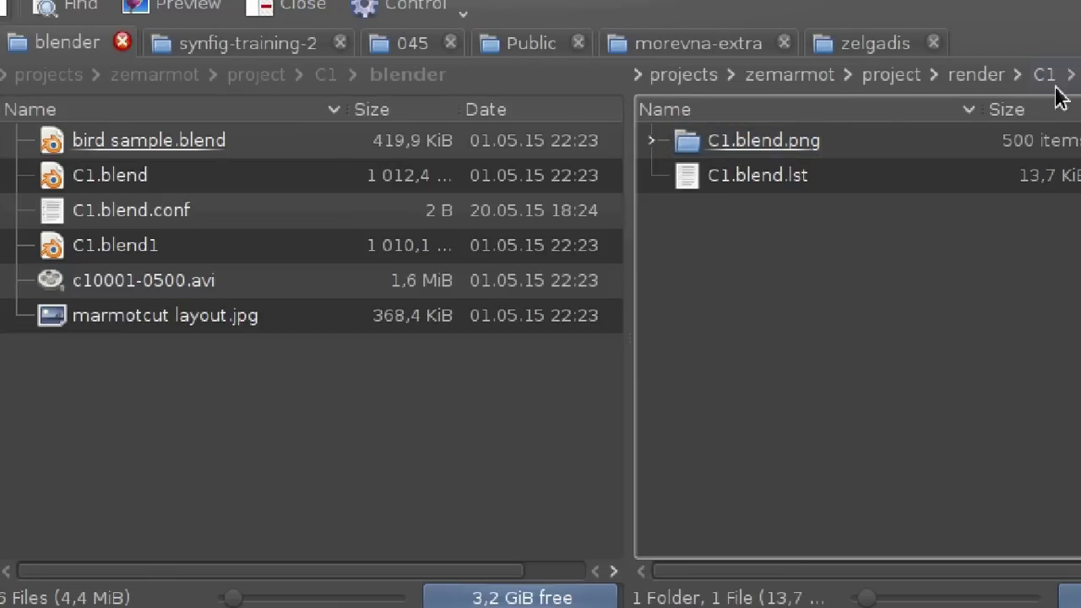
{"action": "left_click", "coordinate": [134, 176]}
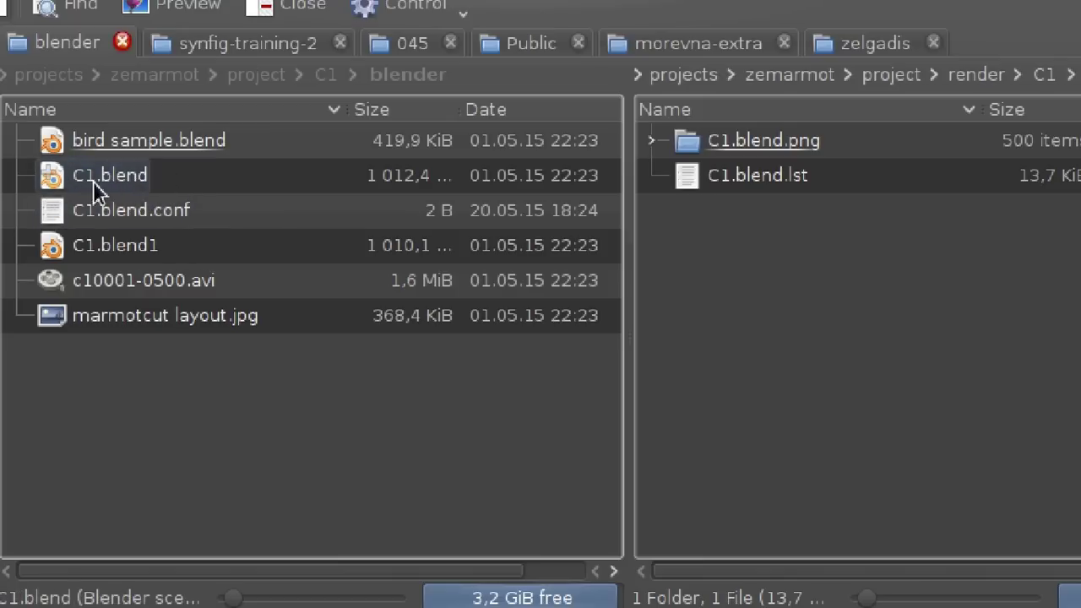
{"action": "left_click", "coordinate": [835, 187]}
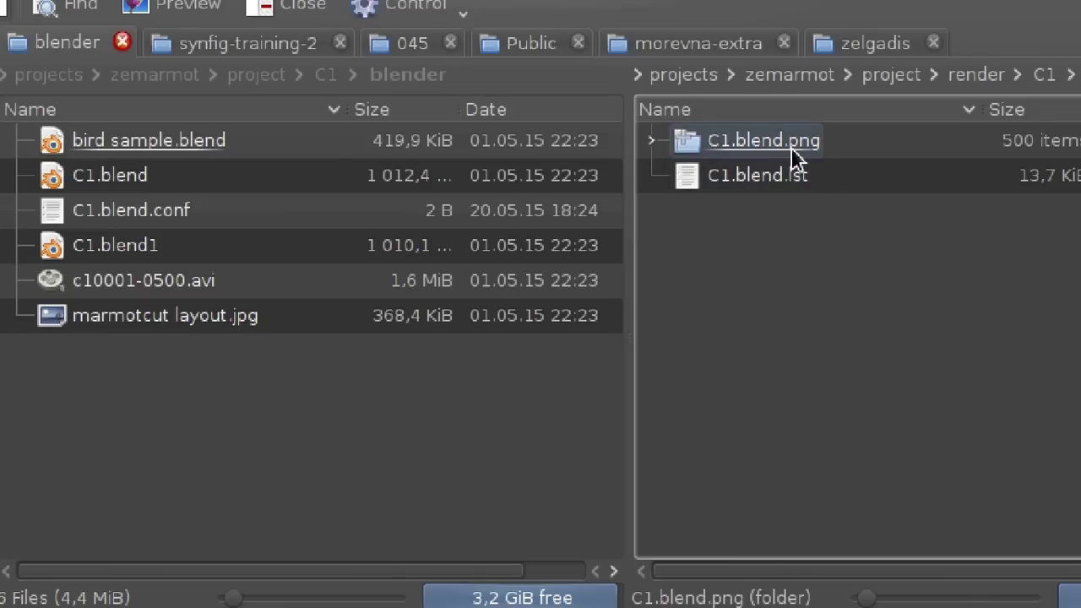
{"action": "double_click", "coordinate": [798, 159]}
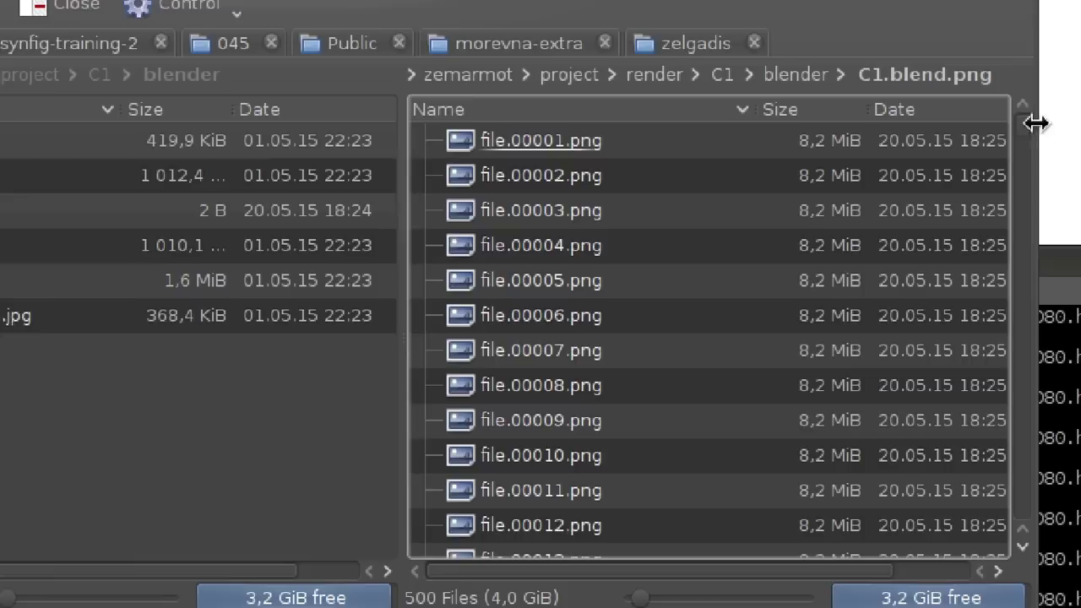
{"action": "left_click_drag", "start_coordinate": [1080, 135], "coordinate": [1080, 599]}
{"action": "left_click_drag", "start_coordinate": [1005, 505], "coordinate": [975, 122]}
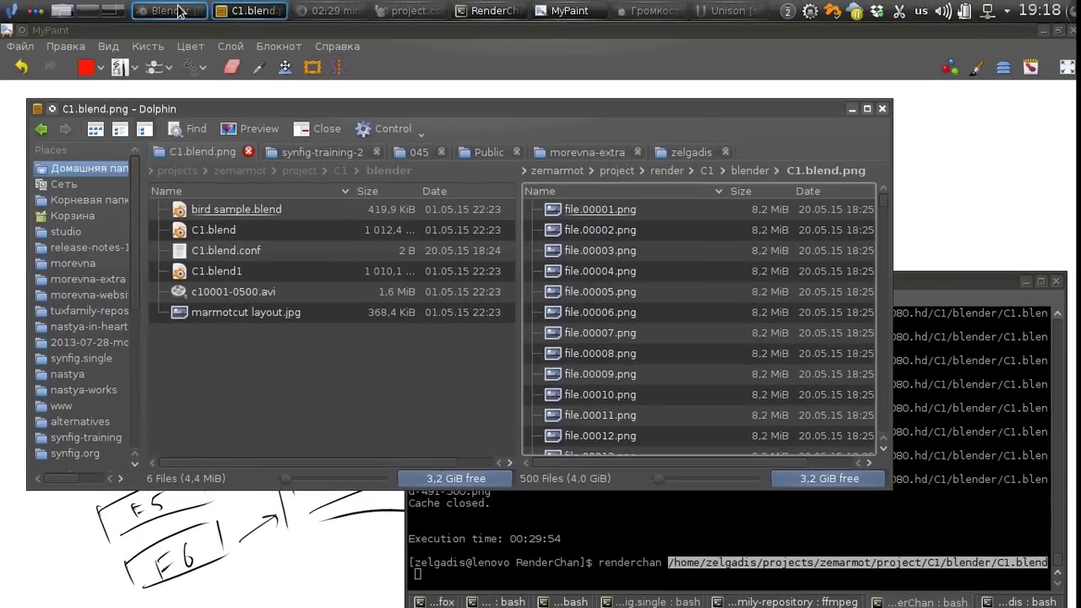
- Add all render/C1/blender/C1.blend.png frames as a new image strip at the start frame
{"action": "left_click", "coordinate": [177, 10]}
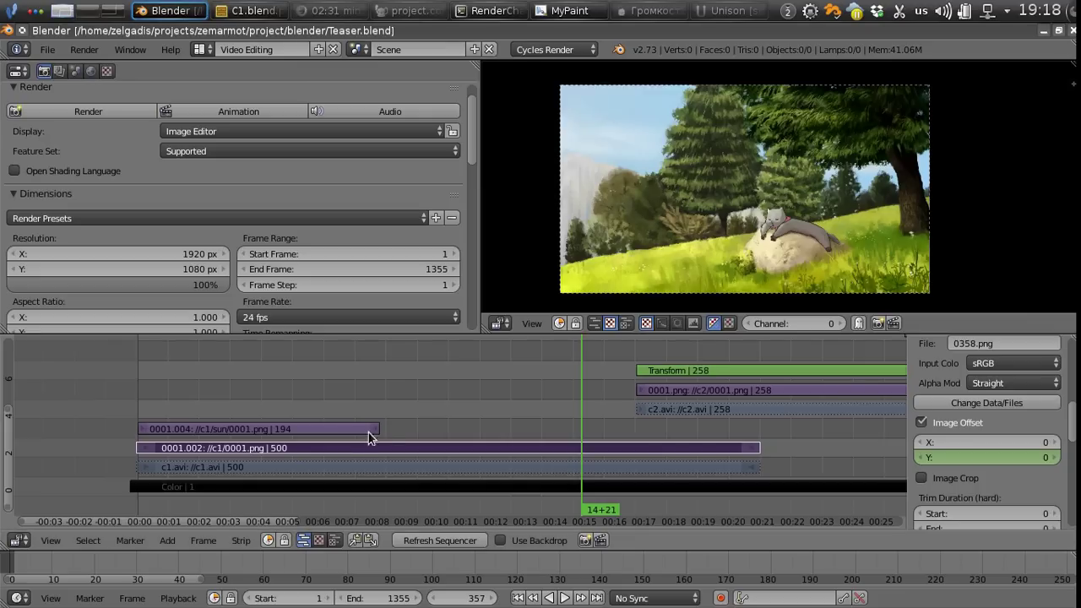
{"action": "scroll", "coordinate": [371, 427], "scroll_direction": "left", "scroll_amount": 2}
{"action": "scroll", "coordinate": [535, 430], "scroll_direction": "down", "scroll_amount": 4}
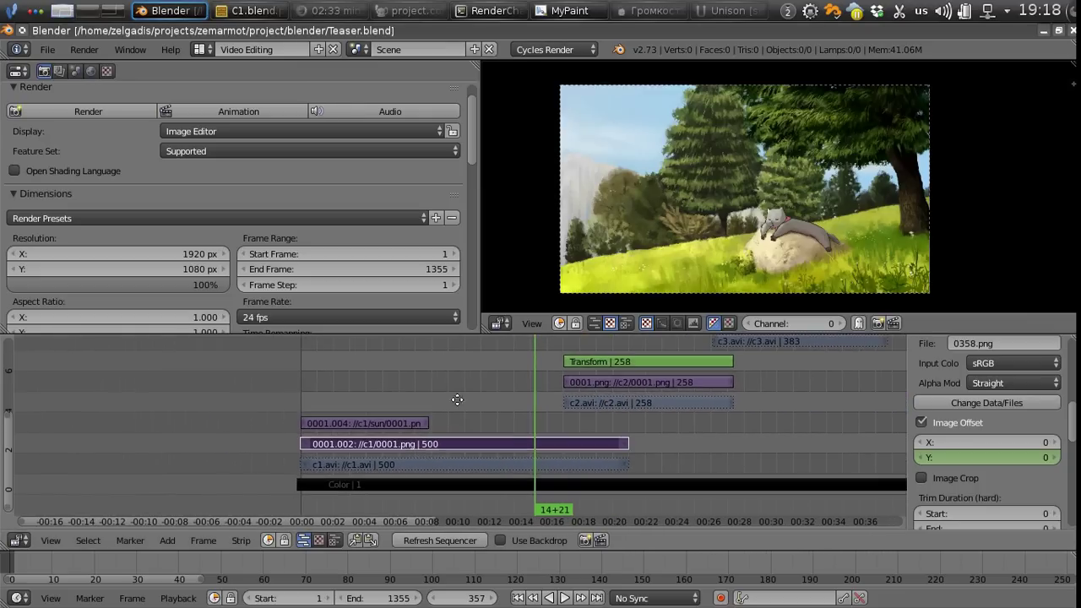
{"action": "key", "text": "shift+Left"}
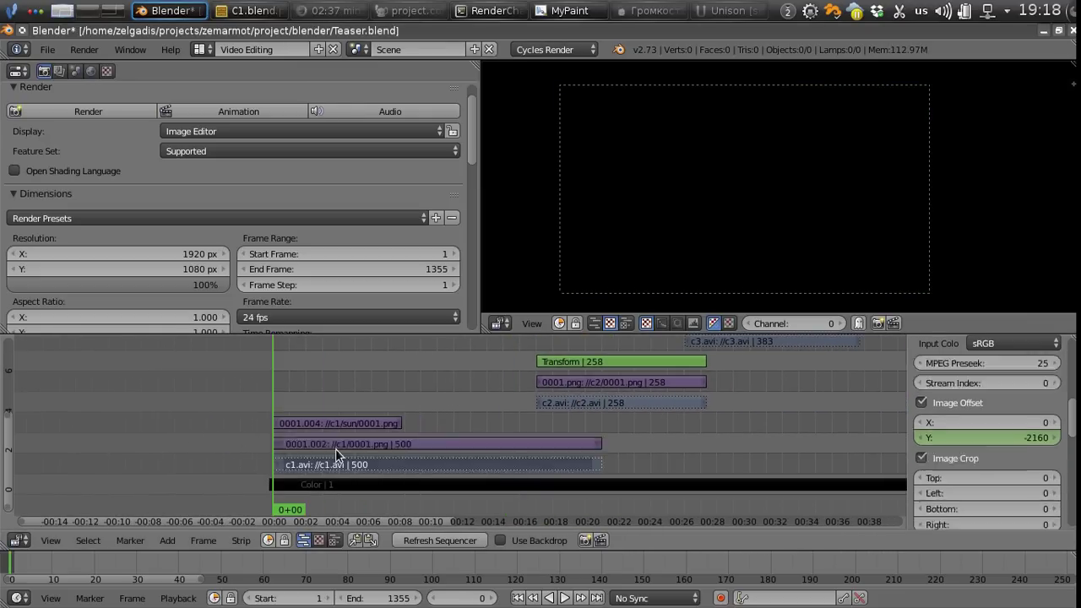
{"action": "key", "text": "shift+a"}
{"action": "left_click", "coordinate": [311, 514]}
{"action": "left_click", "coordinate": [33, 350]}
{"action": "left_click", "coordinate": [239, 132]}
{"action": "left_click", "coordinate": [239, 144]}
{"action": "left_click", "coordinate": [287, 224]}
{"action": "left_click", "coordinate": [236, 145]}
{"action": "left_click", "coordinate": [236, 144]}
{"action": "left_click", "coordinate": [237, 145]}
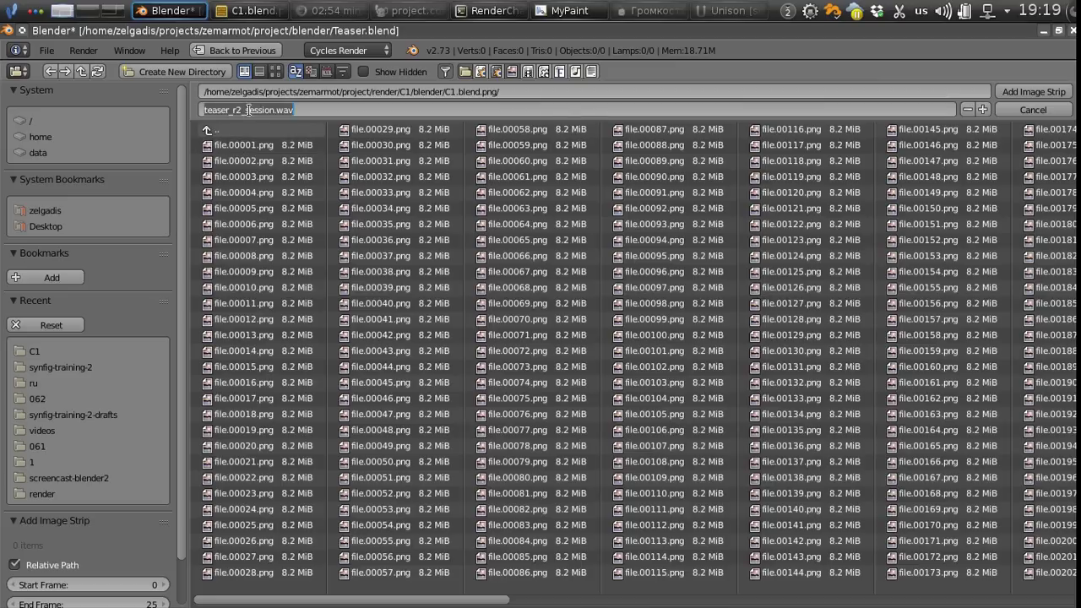
{"action": "key", "text": "a"}
{"action": "left_click", "coordinate": [1031, 92]}
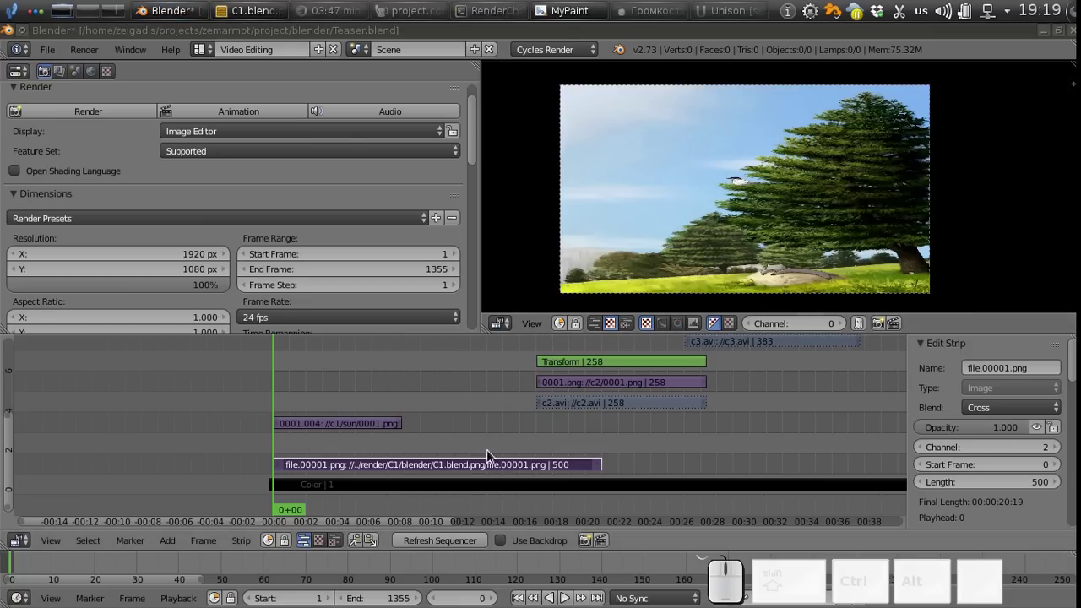
- Undo that and instead relink the existing C1 strip to all C1.blend.png rendered frames
{"action": "key", "text": "ctrl+z"}
{"action": "key", "text": "ctrl+z"}
{"action": "key", "text": "ctrl+z"}
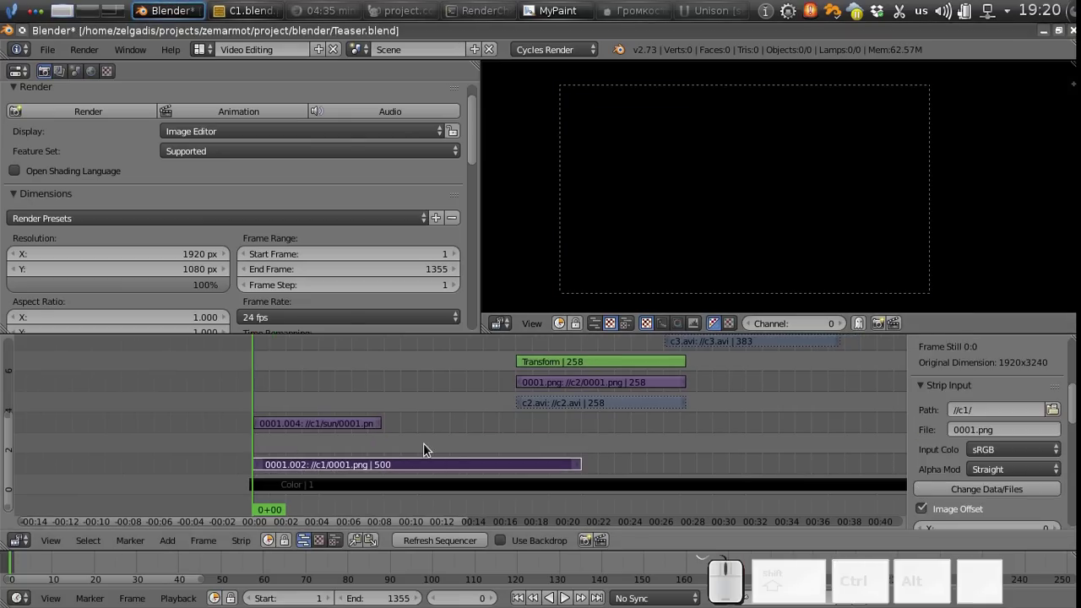
{"action": "left_click", "coordinate": [423, 442]}
{"action": "left_click", "coordinate": [975, 491]}
{"action": "key", "text": "BackSpace"}
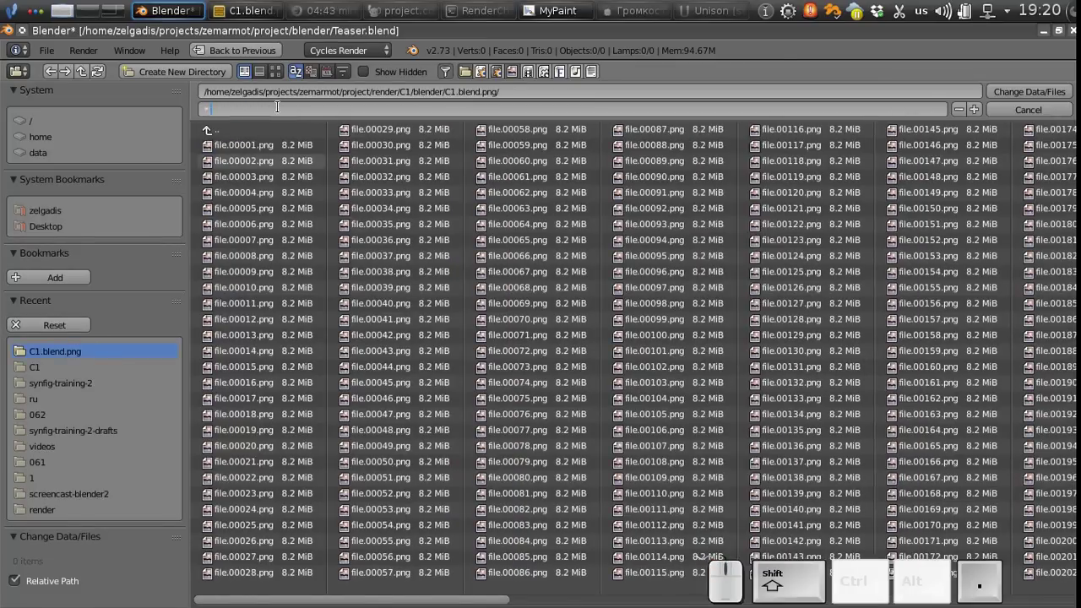
{"action": "key", "text": "a"}
{"action": "left_click", "coordinate": [1026, 92]}
- Scrub through the relinked C1 shot and save the teaser project over the existing file
{"action": "left_click", "coordinate": [494, 426]}
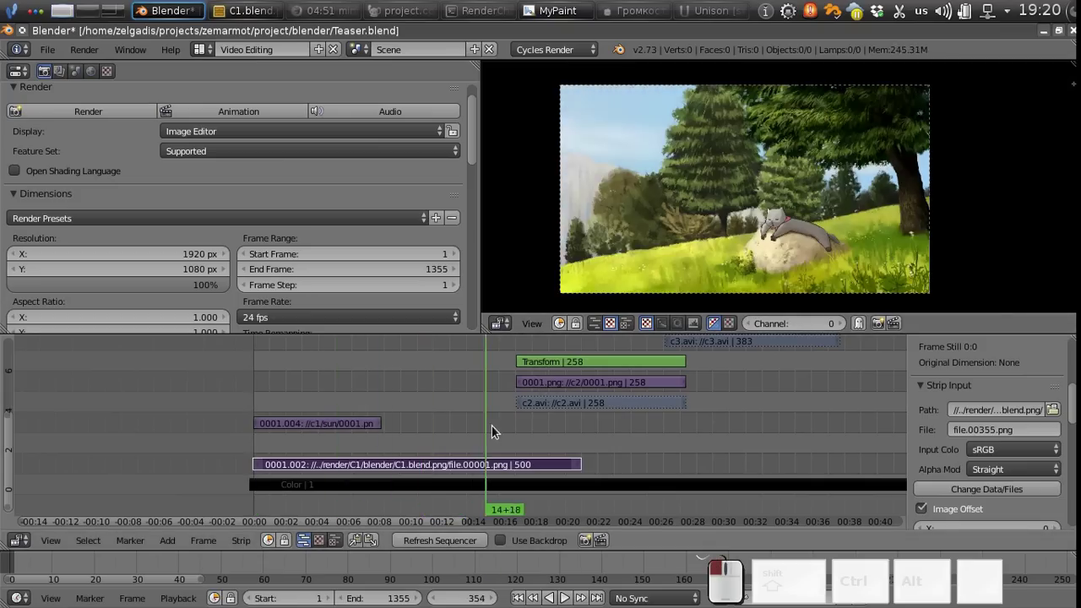
{"action": "left_click", "coordinate": [444, 439]}
{"action": "key", "text": "ctrl+s"}
{"action": "left_click", "coordinate": [444, 440]}
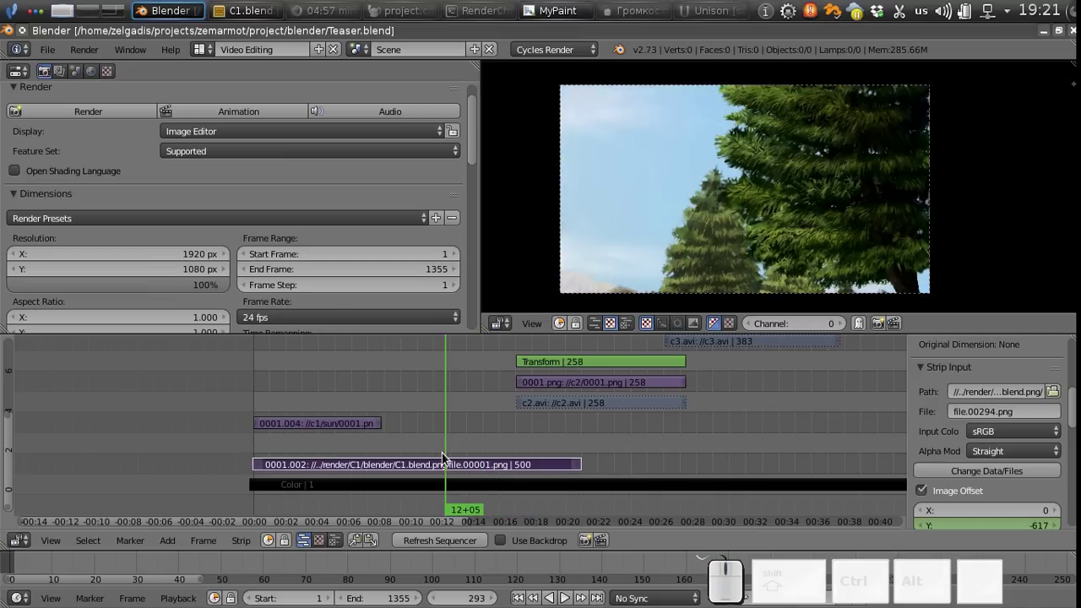
- Permanently delete all 500 old frame images in project/blender/c1
{"action": "key", "text": "alt+Tab"}
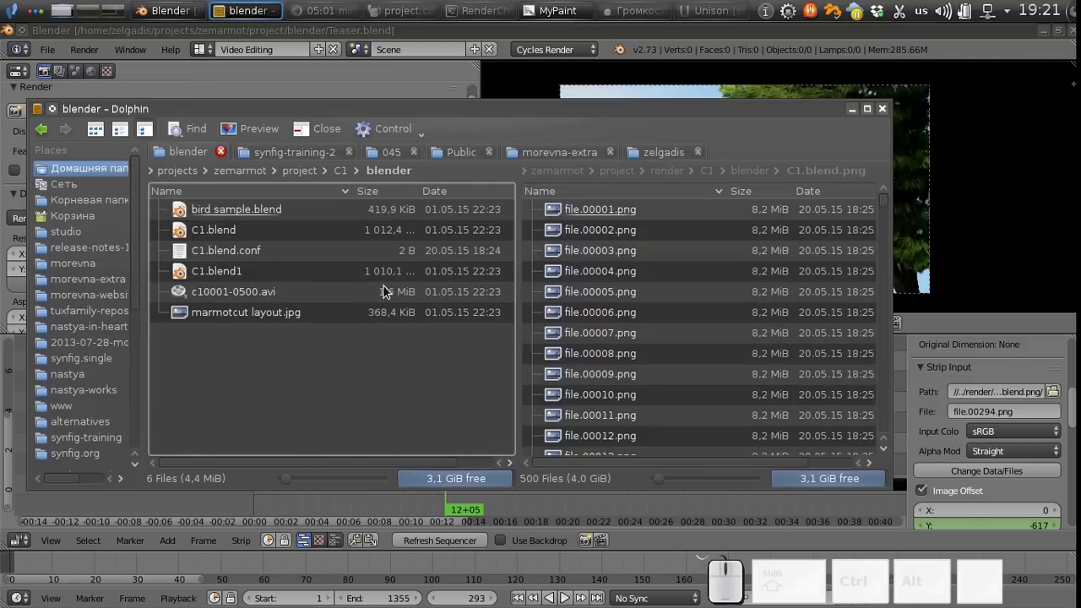
{"action": "left_click", "coordinate": [302, 171]}
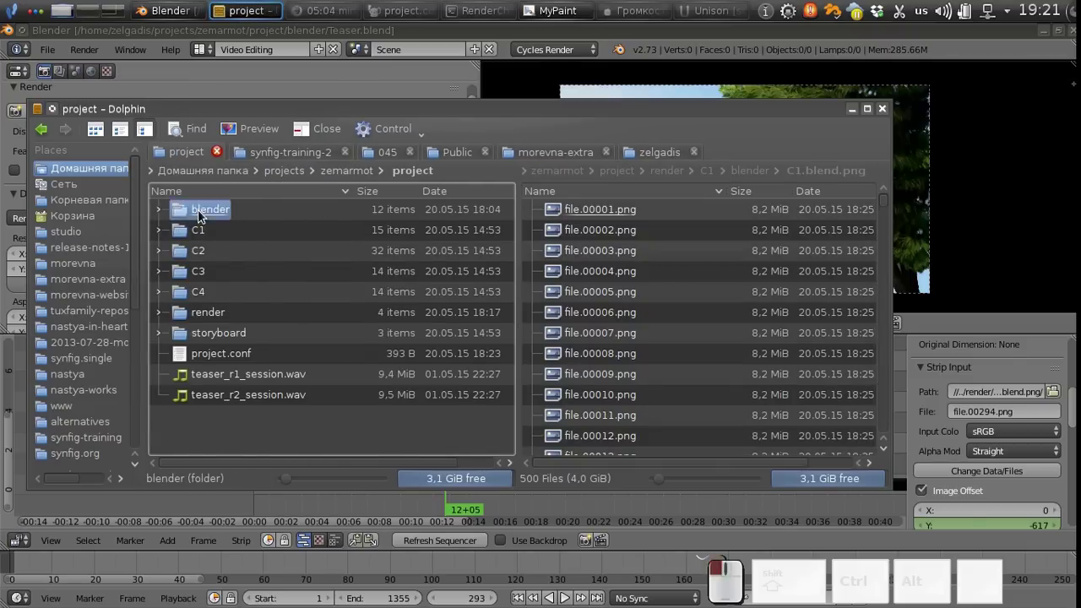
{"action": "left_click", "coordinate": [211, 211]}
{"action": "key", "text": "ctrl+a"}
{"action": "left_click", "coordinate": [196, 208]}
{"action": "key", "text": "ctrl+a"}
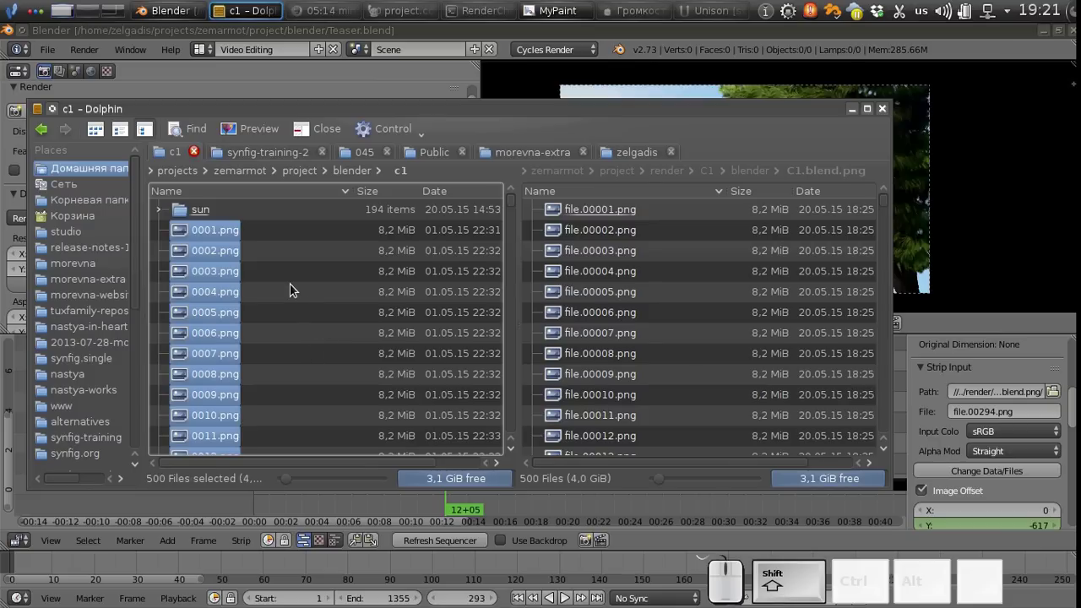
{"action": "key", "text": "shift+Delete"}
{"action": "key", "text": "Return"}
- Go back up to the project folder and open the C2 shot folder
{"action": "key", "text": "BackSpace"}
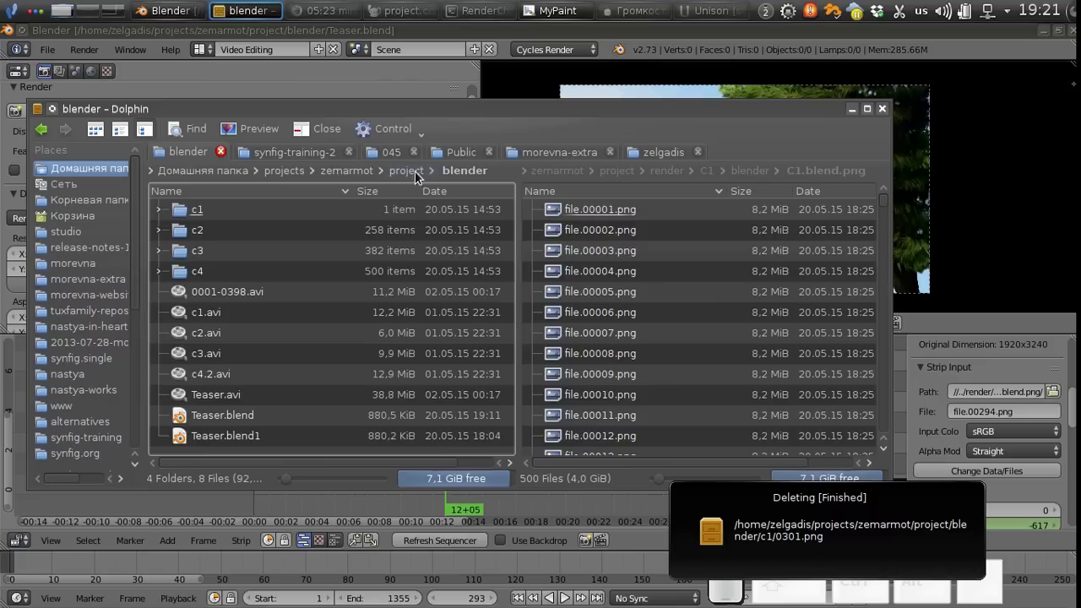
{"action": "left_click", "coordinate": [408, 172]}
{"action": "left_click", "coordinate": [196, 253]}
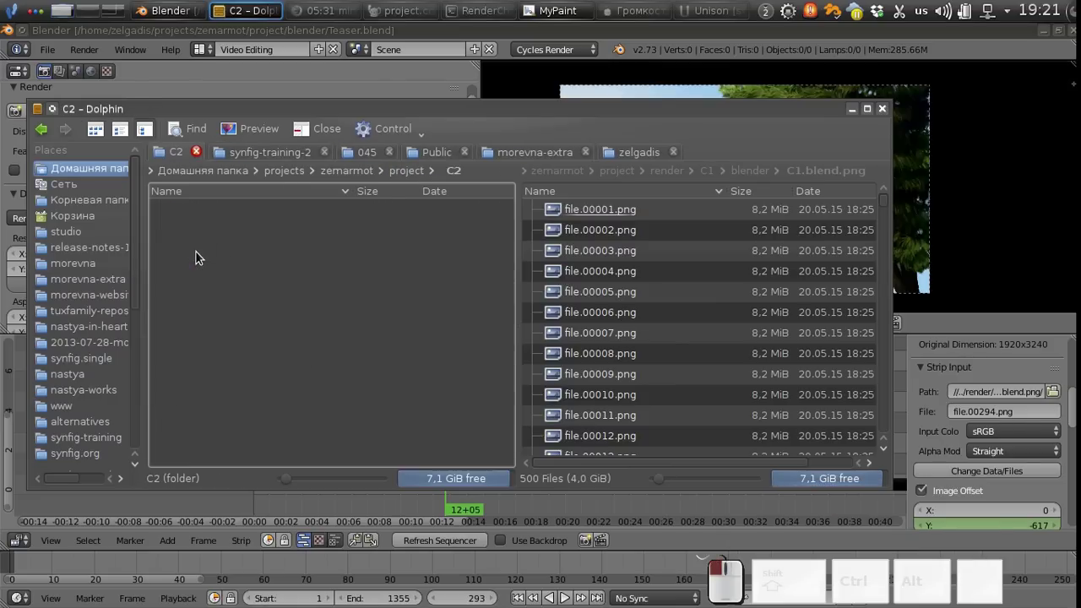
- Move the playhead into the C2 cat shot and select its Transform and image strips
{"action": "left_click", "coordinate": [400, 27]}
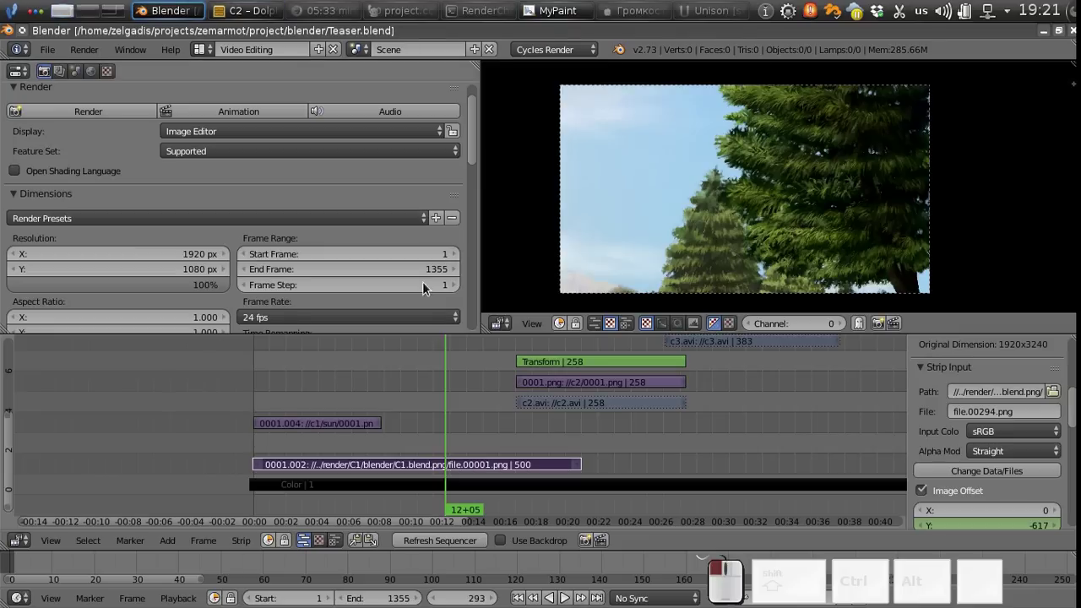
{"action": "mouse_move", "coordinate": [416, 380]}
{"action": "left_mouse_down"}
{"action": "mouse_move", "coordinate": [440, 374]}
{"action": "mouse_move", "coordinate": [428, 367]}
{"action": "left_mouse_up"}
{"action": "right_click", "coordinate": [428, 365]}
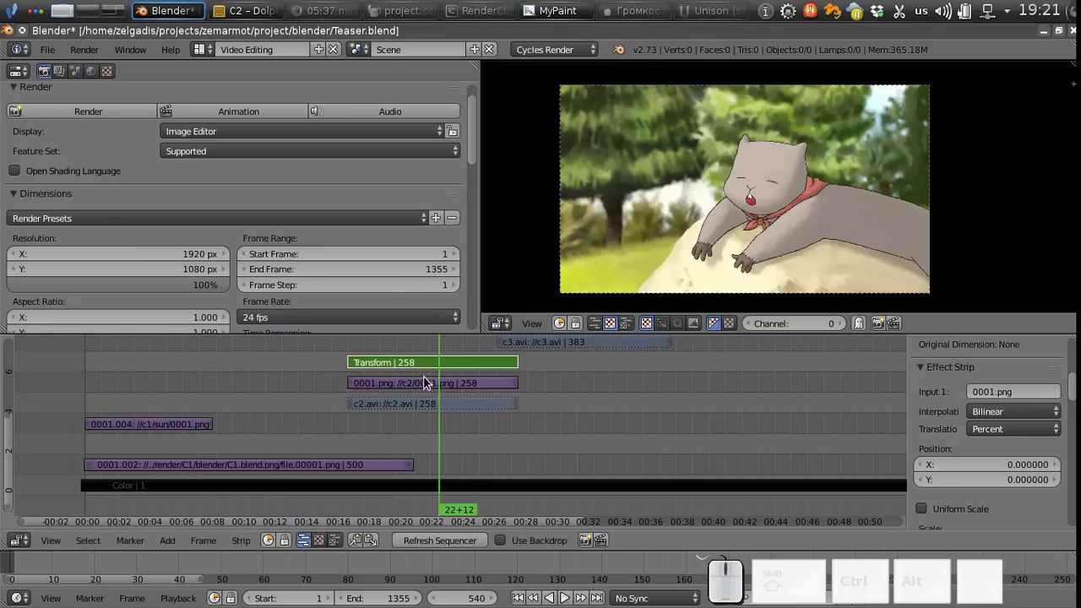
{"action": "scroll", "coordinate": [991, 463], "scroll_direction": "down", "scroll_amount": 4}
{"action": "right_click", "coordinate": [414, 382]}
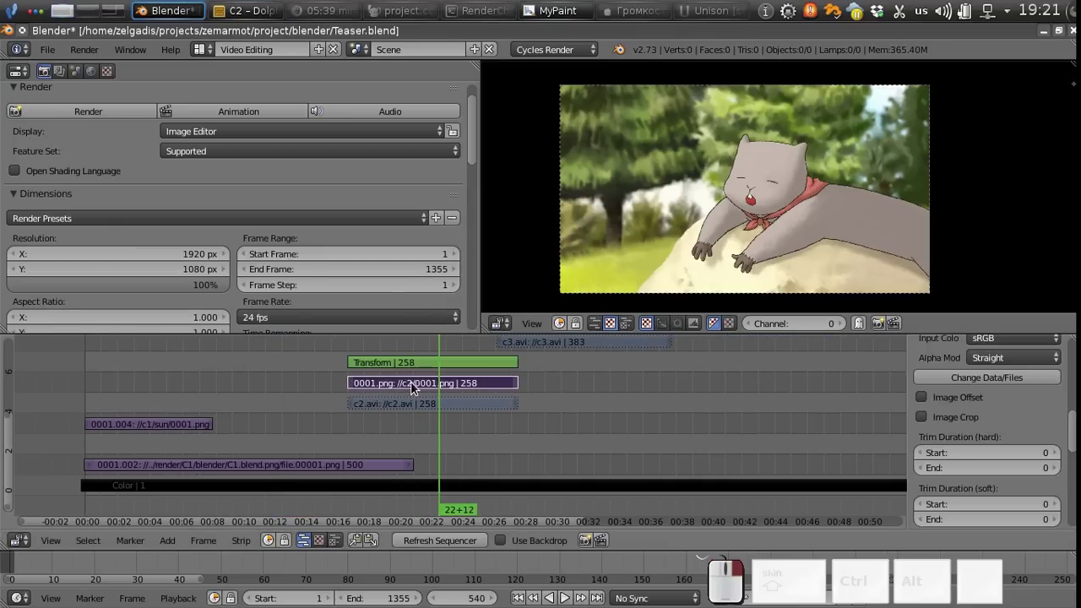
- Open C2.blend from the C2 shot's blender folder in Dolphin
{"action": "key", "text": "alt+Tab"}
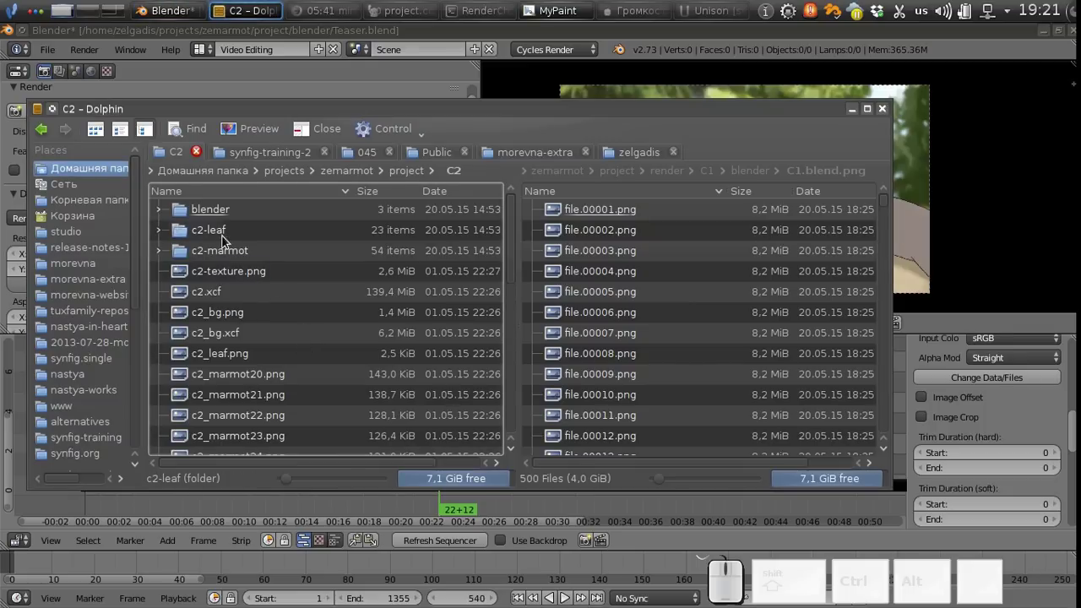
{"action": "left_click", "coordinate": [210, 209]}
{"action": "left_click", "coordinate": [205, 209]}
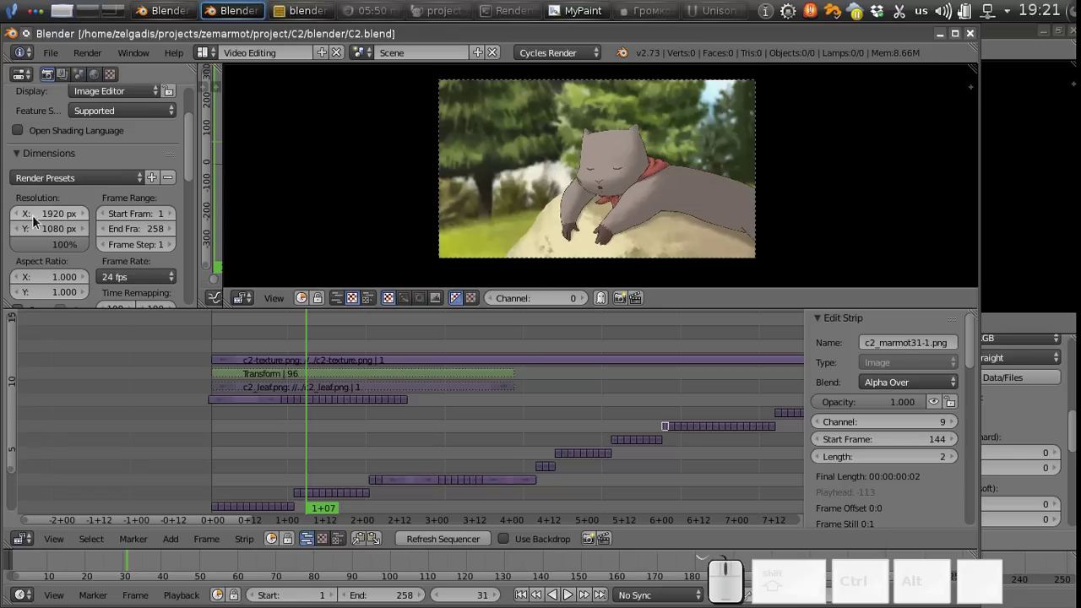
- Close C2.blend and run renderchan in Konsole on C2.blend's pasted file path
{"action": "left_click", "coordinate": [971, 34]}
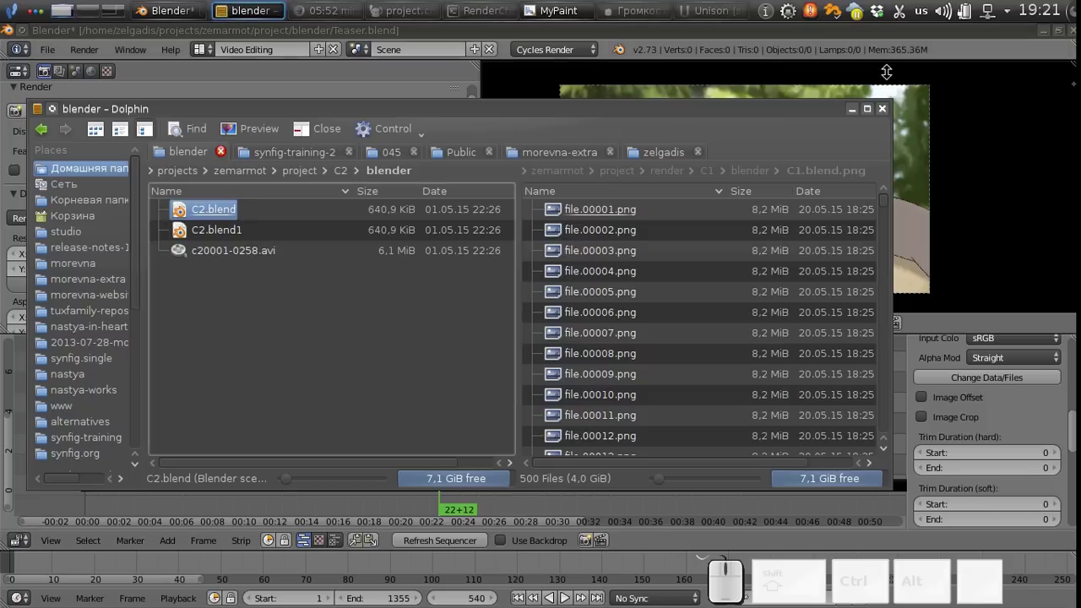
{"action": "left_click", "coordinate": [477, 11]}
{"action": "left_click", "coordinate": [580, 387]}
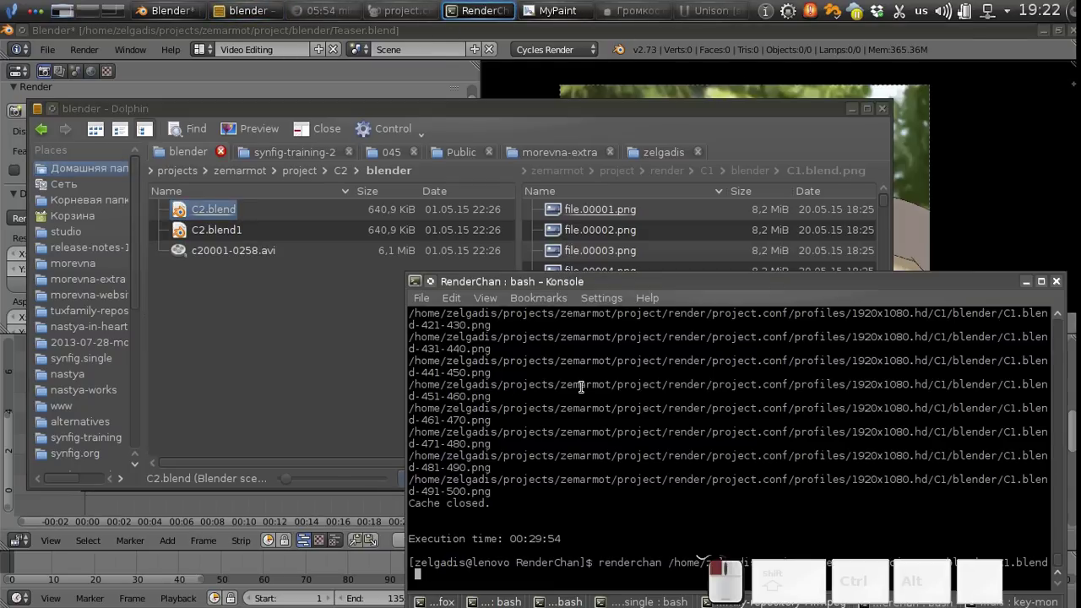
{"action": "key", "text": "ctrl+c"}
{"action": "left_click_drag", "start_coordinate": [447, 281], "coordinate": [405, 171]}
{"action": "left_click_drag", "start_coordinate": [211, 209], "coordinate": [957, 445]}
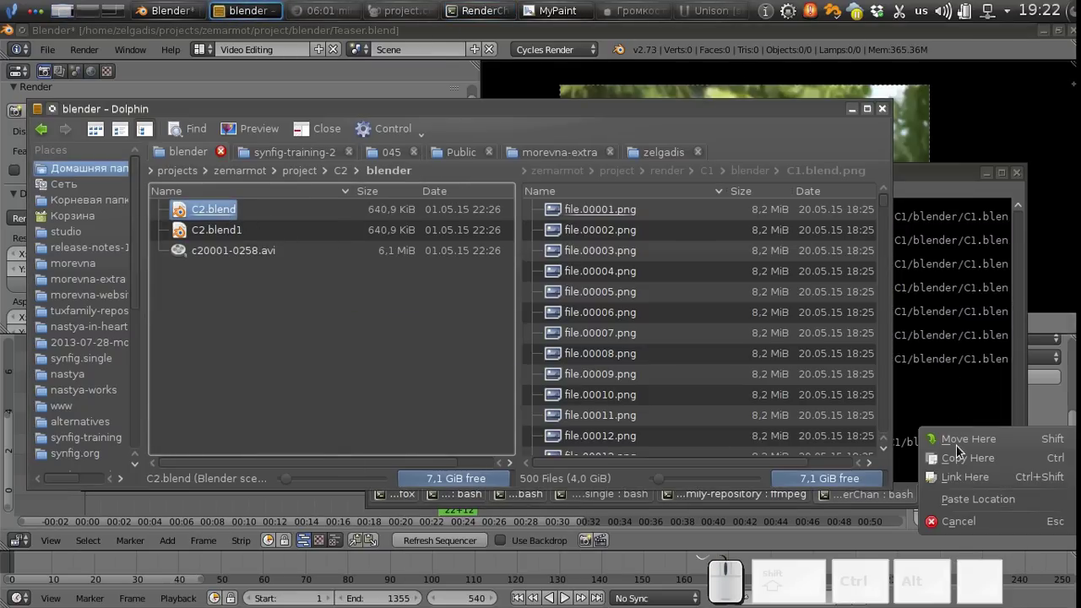
{"action": "left_click", "coordinate": [971, 499]}
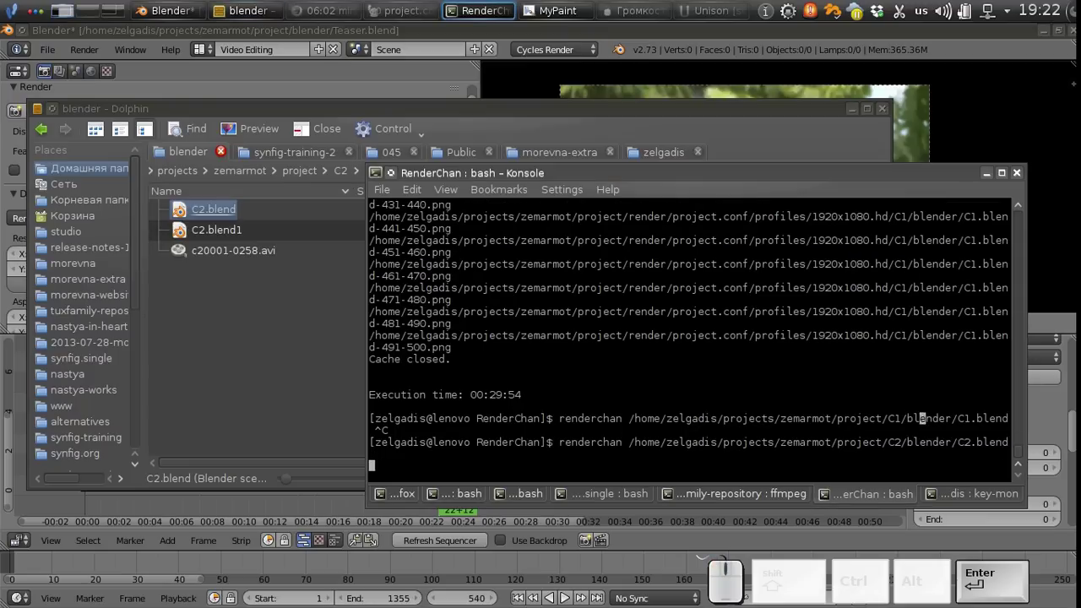
{"action": "key", "text": "Return"}
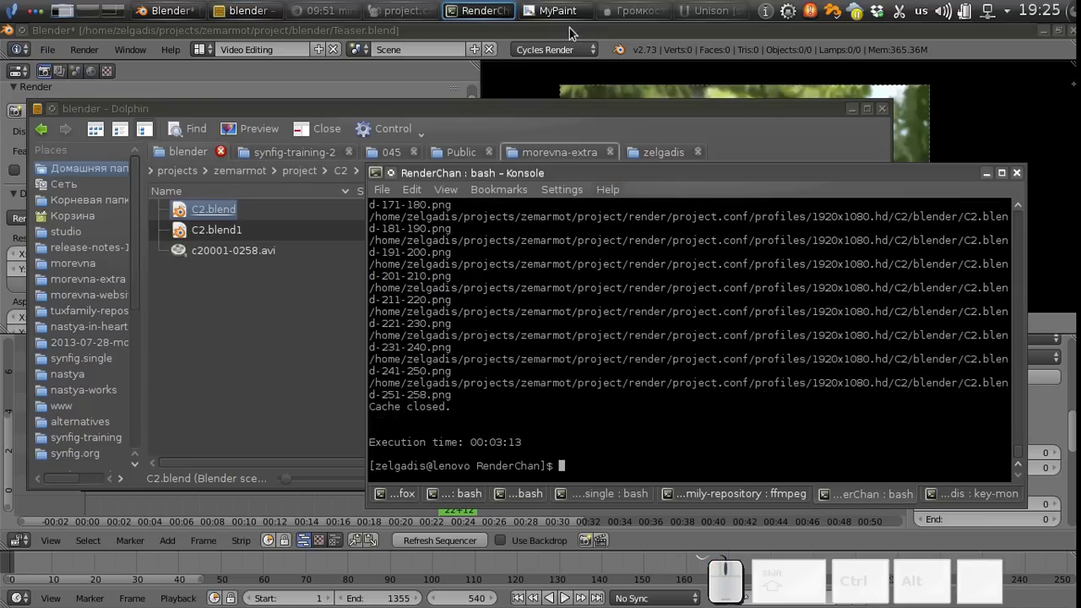
- Relink the C2 image strip to all frames in render/C2/blender/C2.blend.png
{"action": "left_click", "coordinate": [506, 31]}
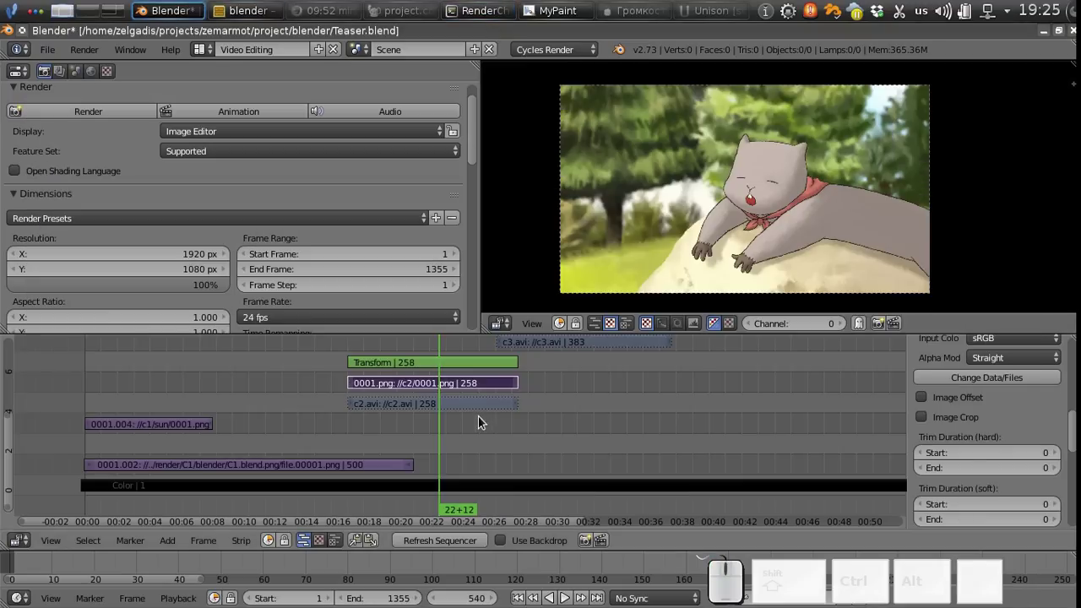
{"action": "scroll", "coordinate": [372, 423], "scroll_direction": "up", "scroll_amount": 2}
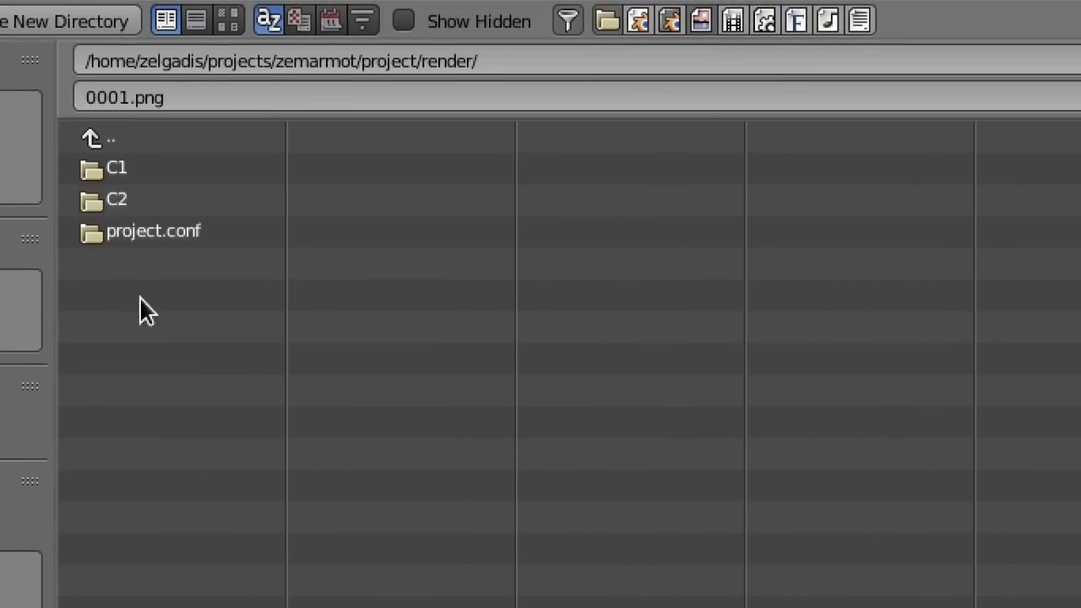
{"action": "left_click", "coordinate": [131, 201]}
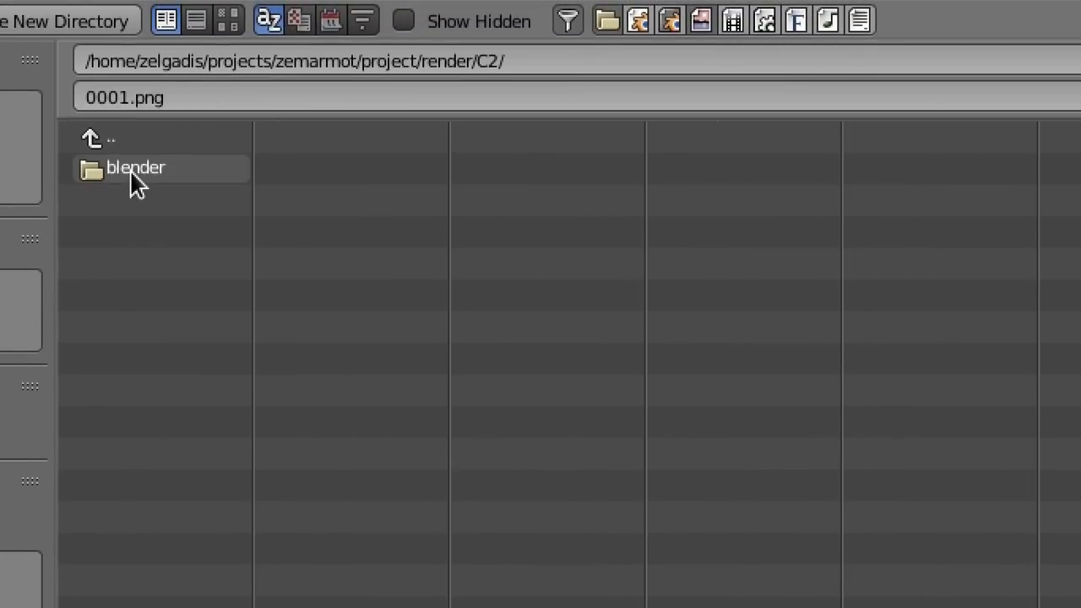
{"action": "left_click", "coordinate": [131, 169]}
{"action": "left_click", "coordinate": [132, 172]}
{"action": "key", "text": "a"}
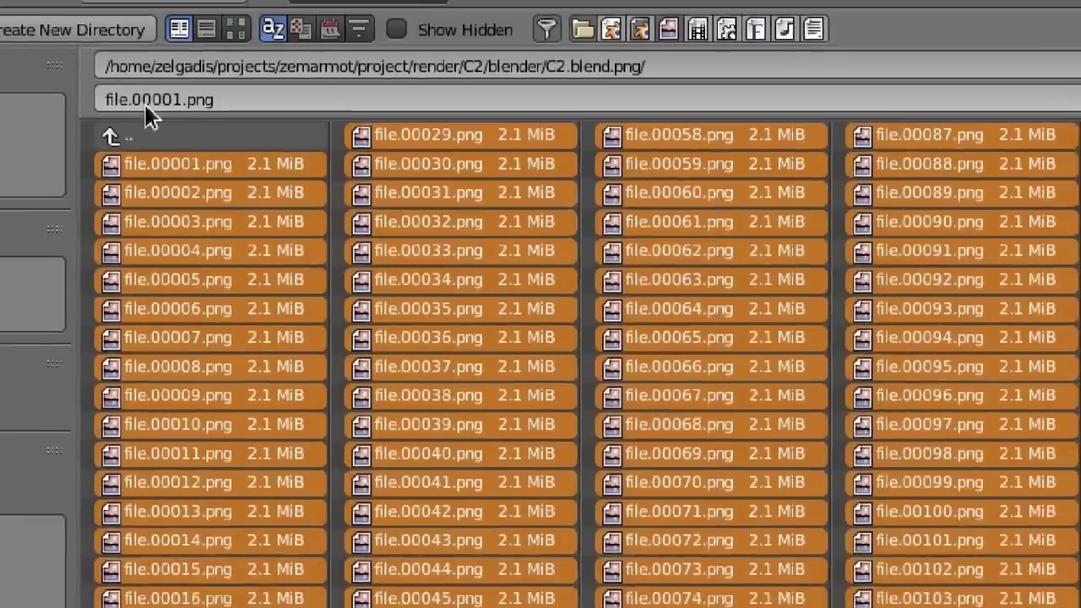
{"action": "key", "text": "Return"}
- Preview the sky, poppy field and cat shots in the timeline, then switch back to Dolphin
{"action": "scroll", "coordinate": [434, 434], "scroll_direction": "up", "scroll_amount": 2}
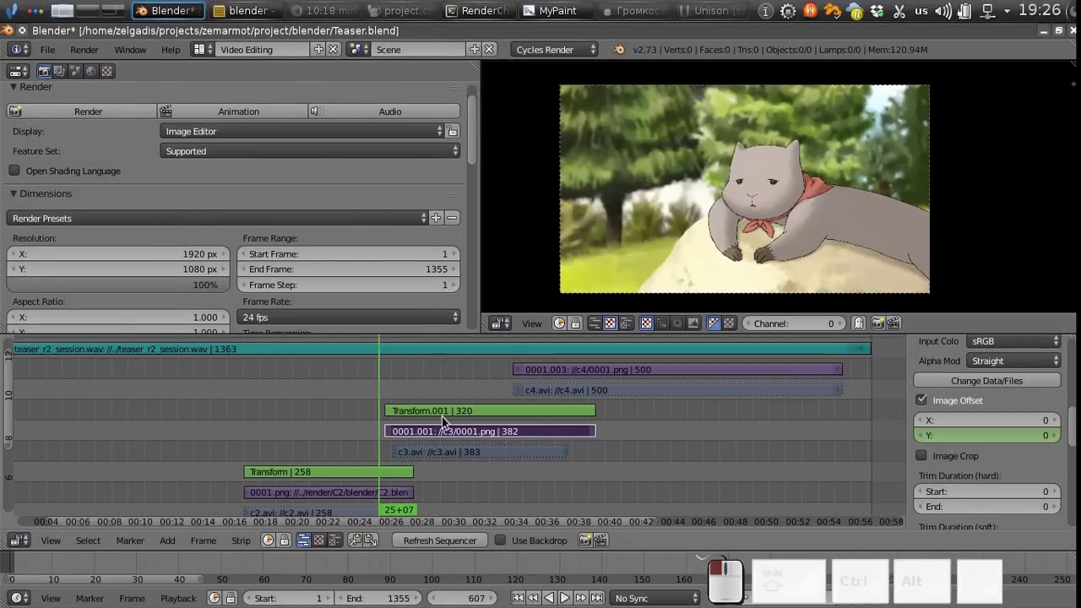
{"action": "left_click", "coordinate": [442, 416]}
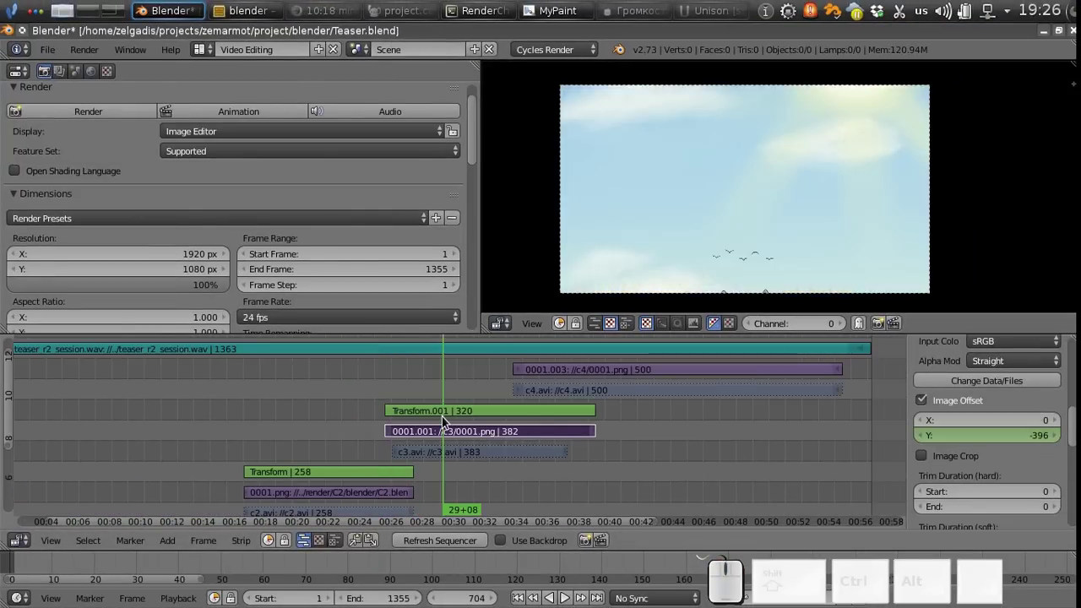
{"action": "left_click", "coordinate": [564, 391]}
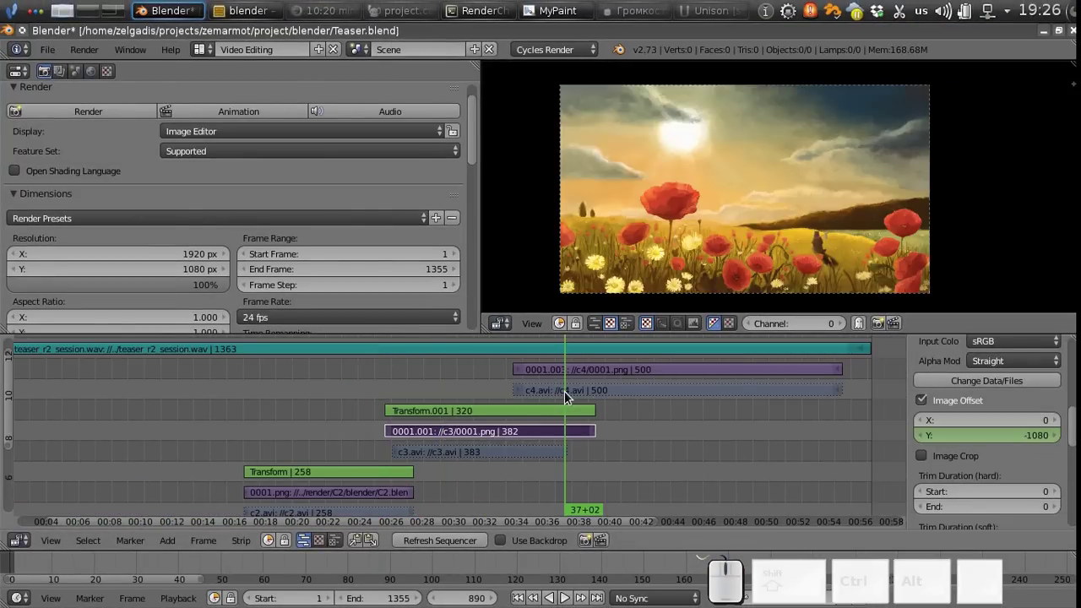
{"action": "left_click", "coordinate": [422, 410]}
{"action": "key", "text": "alt+Tab"}
{"action": "key", "text": "alt+Tab"}
{"action": "key", "text": "alt+Tab"}
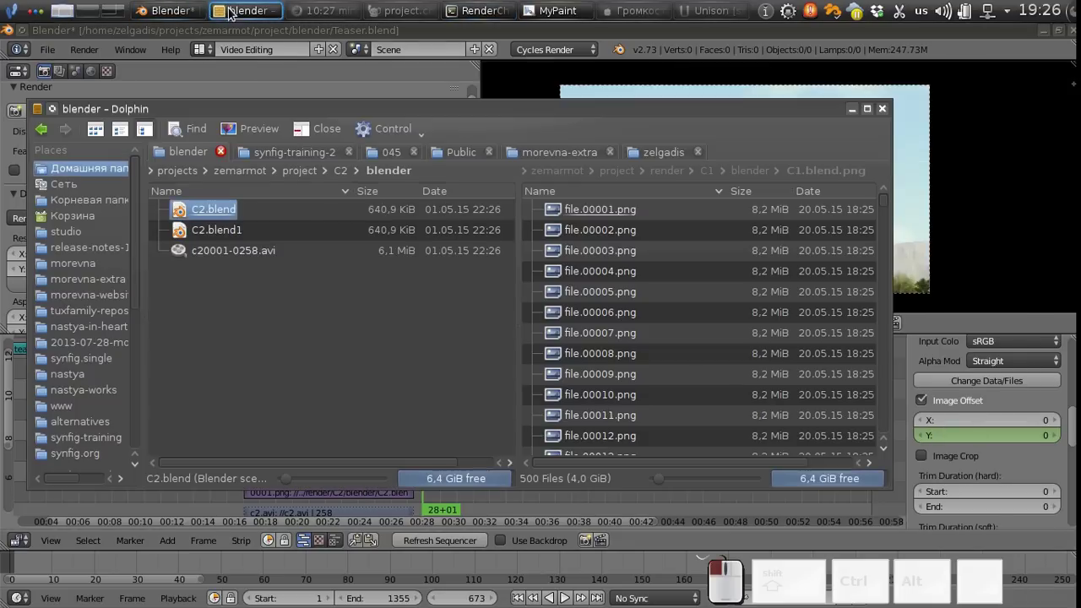
- Create c3.blend.conf in the C3 blender folder containing height=*2 and save it
{"action": "left_click", "coordinate": [331, 173]}
{"action": "scroll", "coordinate": [318, 409], "scroll_direction": "down", "scroll_amount": 1}
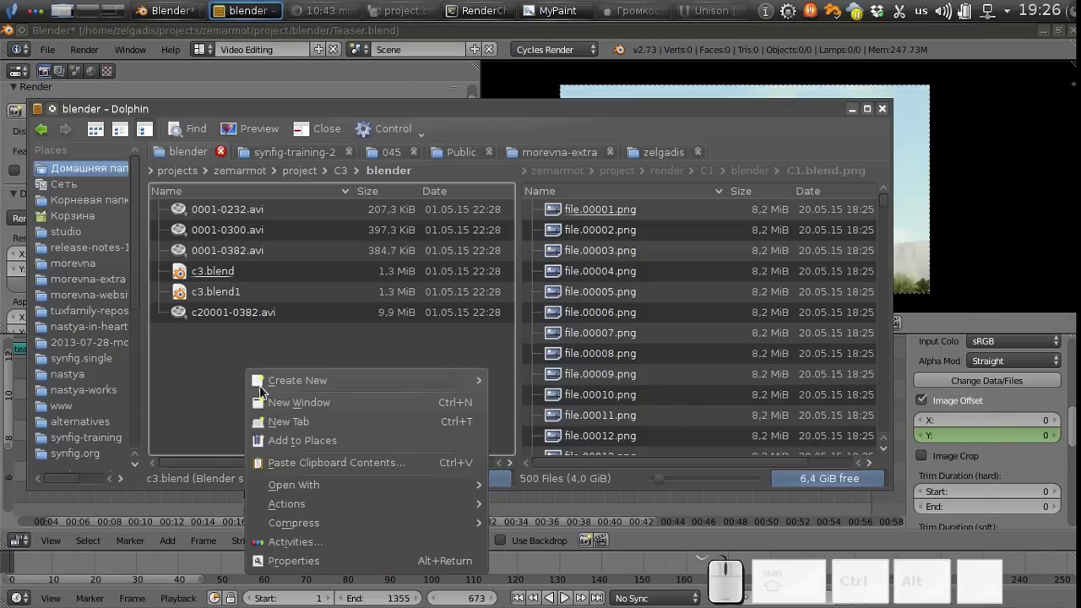
{"action": "left_click", "coordinate": [711, 470]}
{"action": "type", "text": "c3.blend.conf"}
{"action": "key", "text": "Return"}
{"action": "key", "text": "Return"}
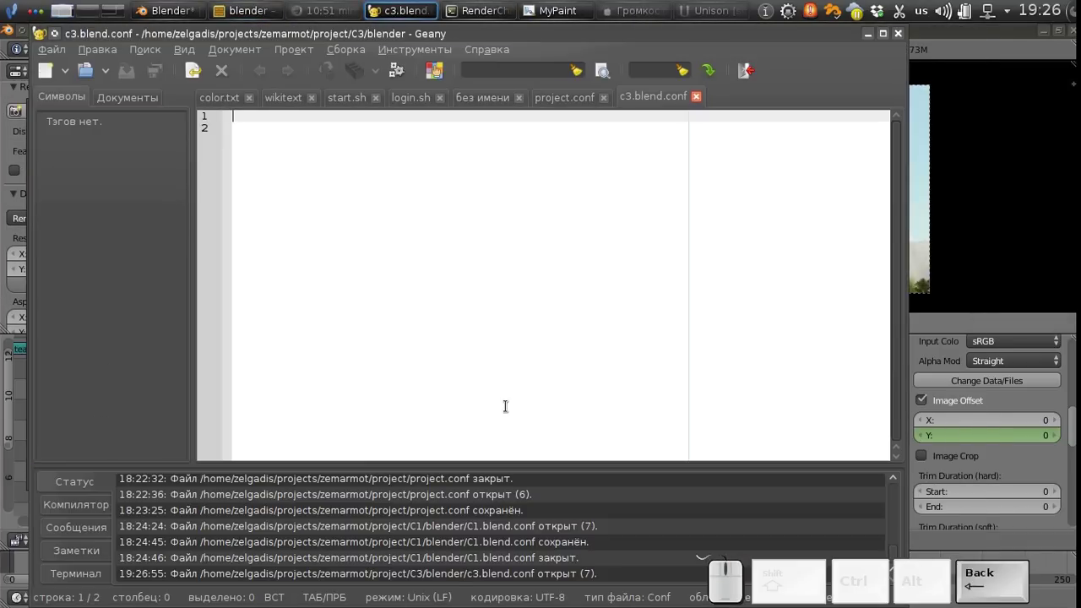
{"action": "type", "text": "height=*2"}
{"action": "key", "text": "ctrl+s"}
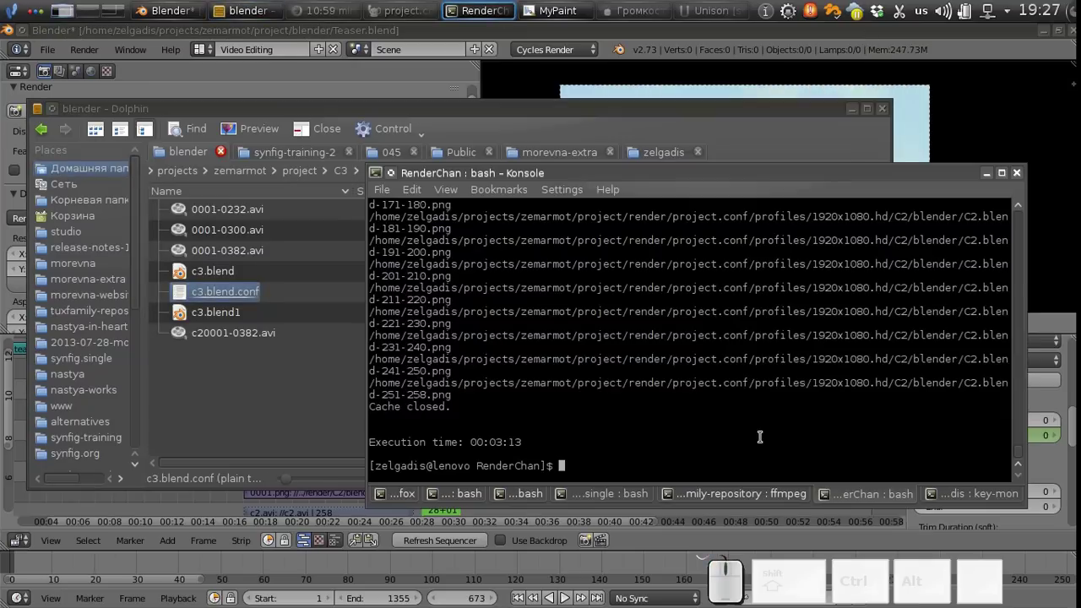
- Render c3.blend with renderchan in the terminal
{"action": "type", "text": "renderchan"}
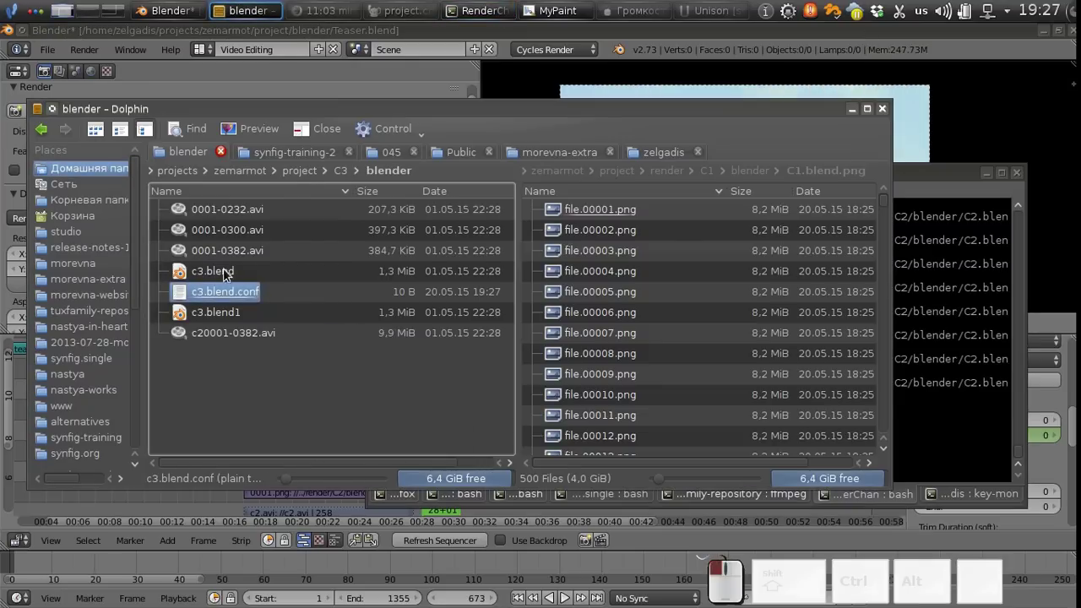
{"action": "left_click_drag", "start_coordinate": [225, 275], "coordinate": [922, 388]}
{"action": "left_click", "coordinate": [963, 458]}
{"action": "key", "text": "Return"}
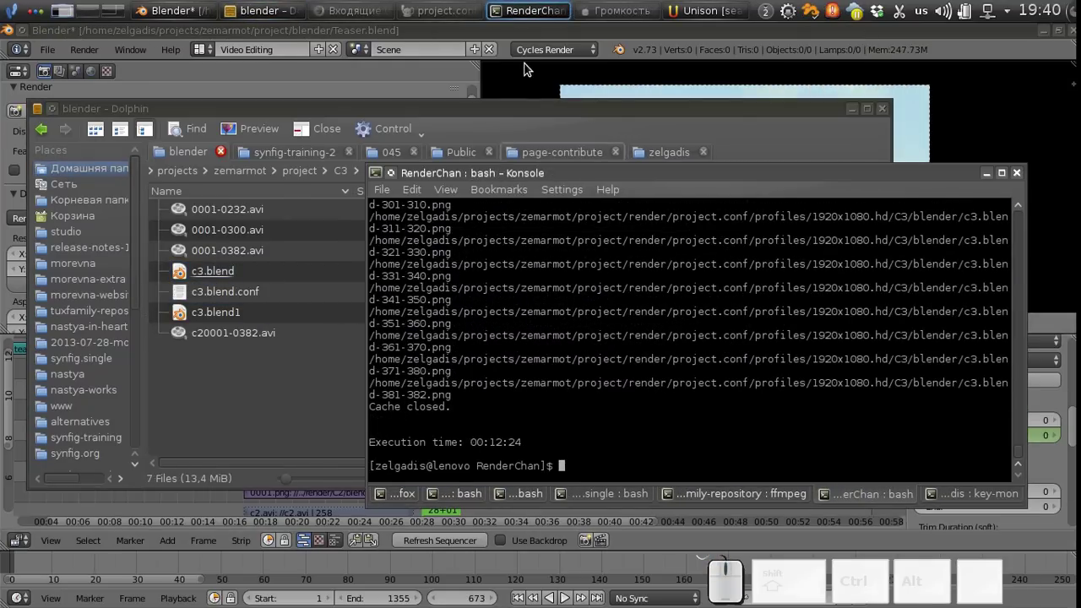
- Replace the teaser's C3 strip images with all rendered frames from render/C3/blender/c3.blend.png
{"action": "left_click", "coordinate": [522, 34]}
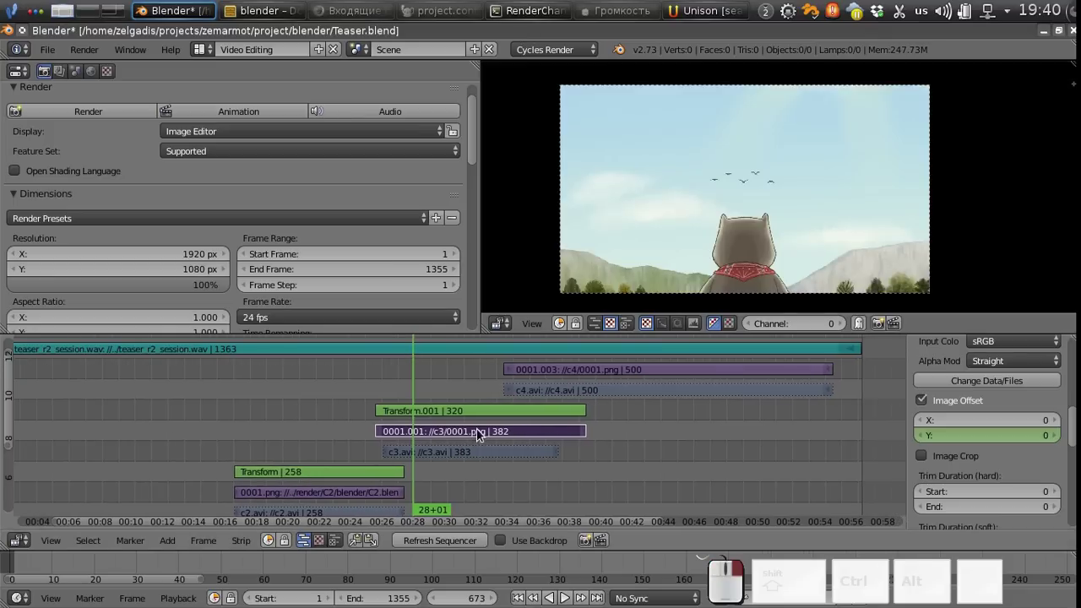
{"action": "left_click", "coordinate": [979, 381]}
{"action": "left_click", "coordinate": [241, 129]}
{"action": "left_click", "coordinate": [229, 227]}
{"action": "left_click", "coordinate": [221, 177]}
{"action": "left_click", "coordinate": [226, 145]}
{"action": "left_click", "coordinate": [224, 144]}
{"action": "key", "text": "a"}
{"action": "left_click", "coordinate": [1030, 91]}
{"action": "left_click", "coordinate": [506, 397]}
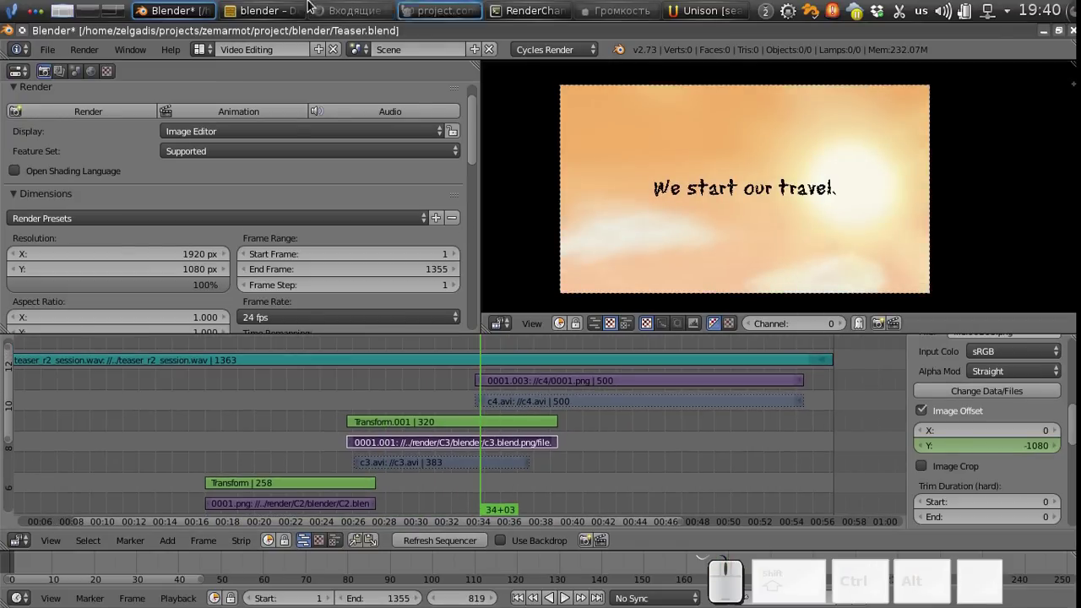
- Open C4.blend from the C4 shot's blender folder in Blender
{"action": "left_click", "coordinate": [260, 10]}
{"action": "left_click", "coordinate": [340, 170]}
{"action": "left_click", "coordinate": [389, 169]}
{"action": "left_click", "coordinate": [201, 291]}
{"action": "left_click", "coordinate": [203, 209]}
{"action": "double_click", "coordinate": [235, 209]}
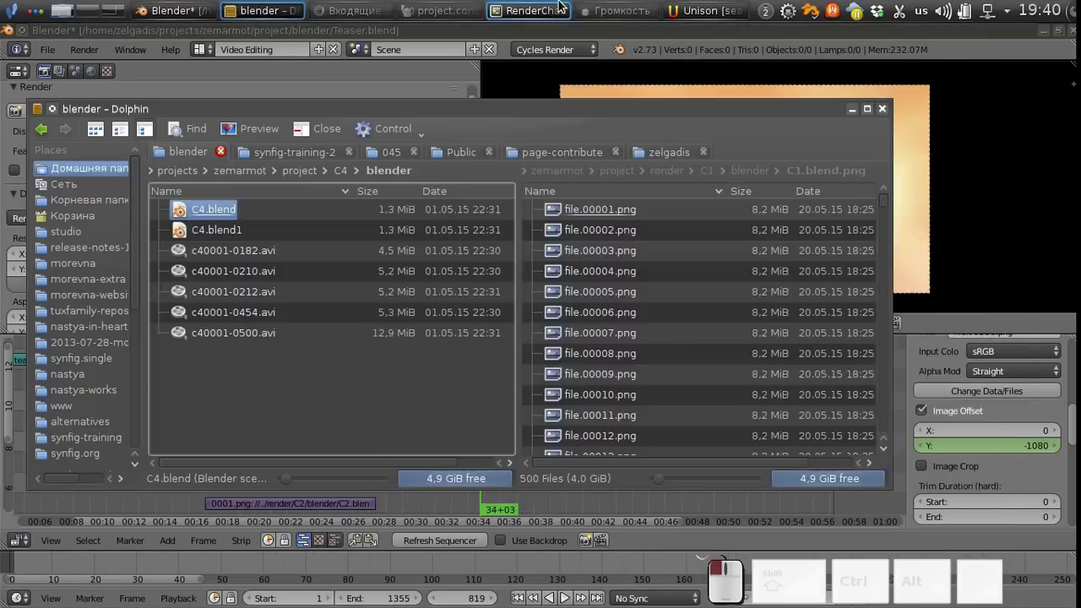
- Render C4.blend with renderchan in the terminal
{"action": "type", "text": "renderchan"}
{"action": "left_click_drag", "start_coordinate": [213, 208], "coordinate": [964, 469]}
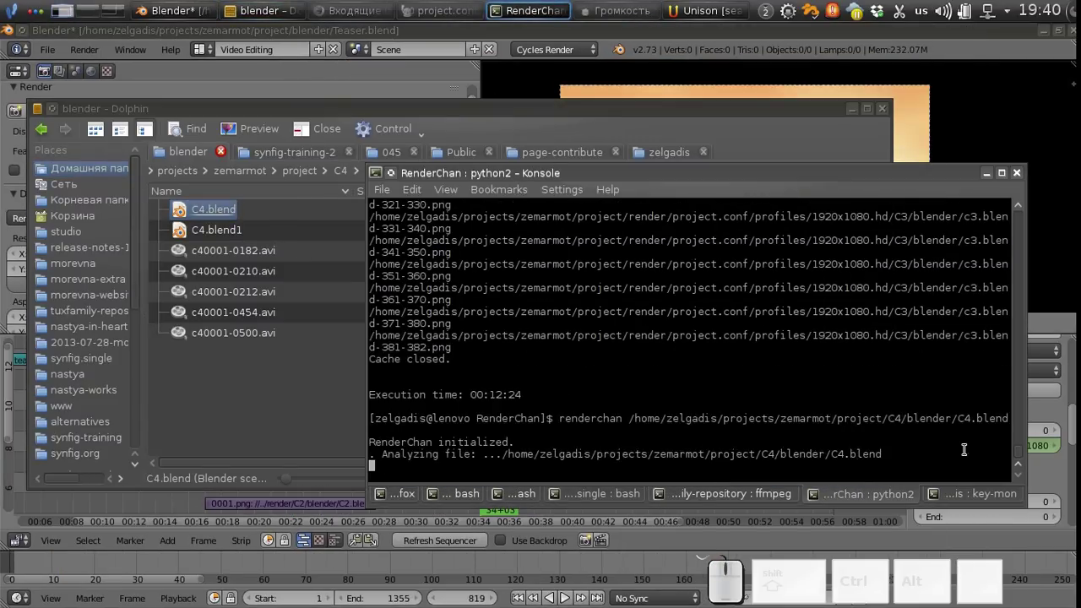
{"action": "key", "text": "Return"}
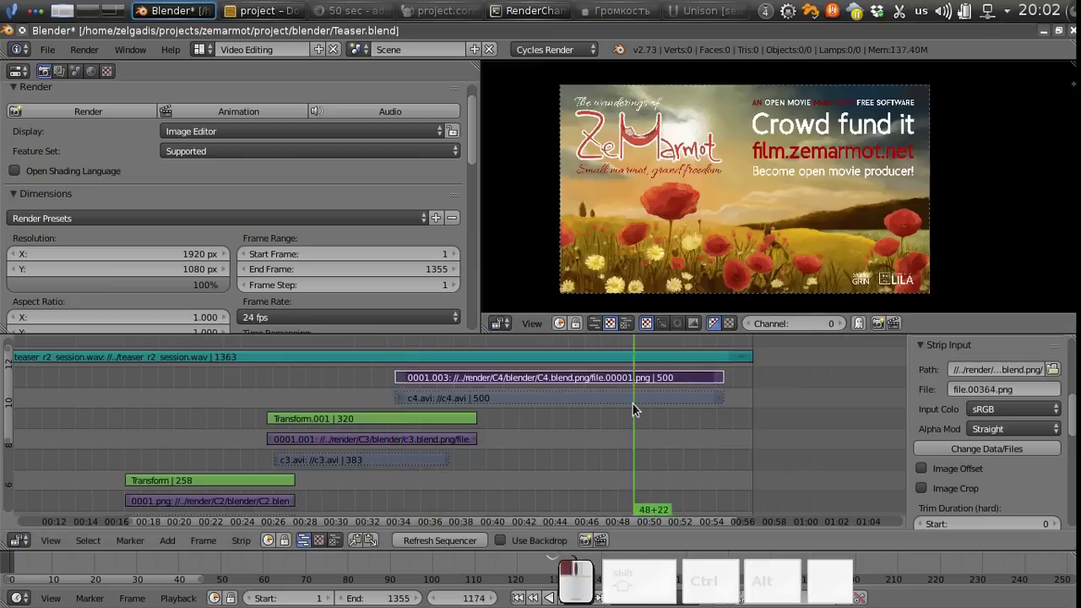
{"action": "scroll", "coordinate": [632, 403], "scroll_direction": "down", "scroll_amount": 5}
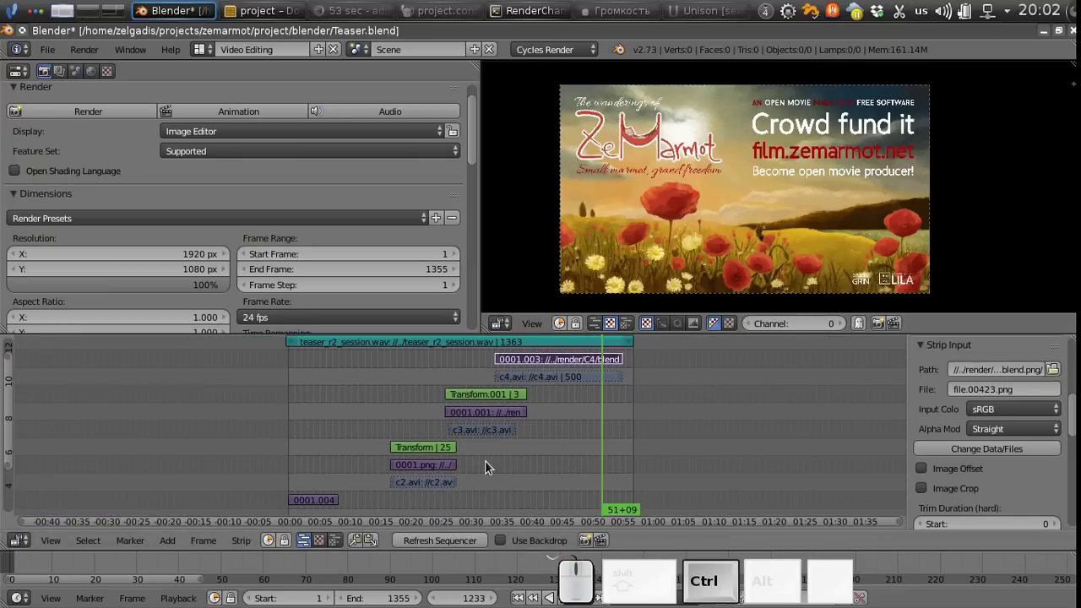
- Preview the sky and marmot shots, then save the teaser edit over the existing file
{"action": "left_click_drag", "start_coordinate": [486, 461], "coordinate": [533, 445]}
{"action": "left_click", "coordinate": [492, 450]}
{"action": "left_click", "coordinate": [443, 449]}
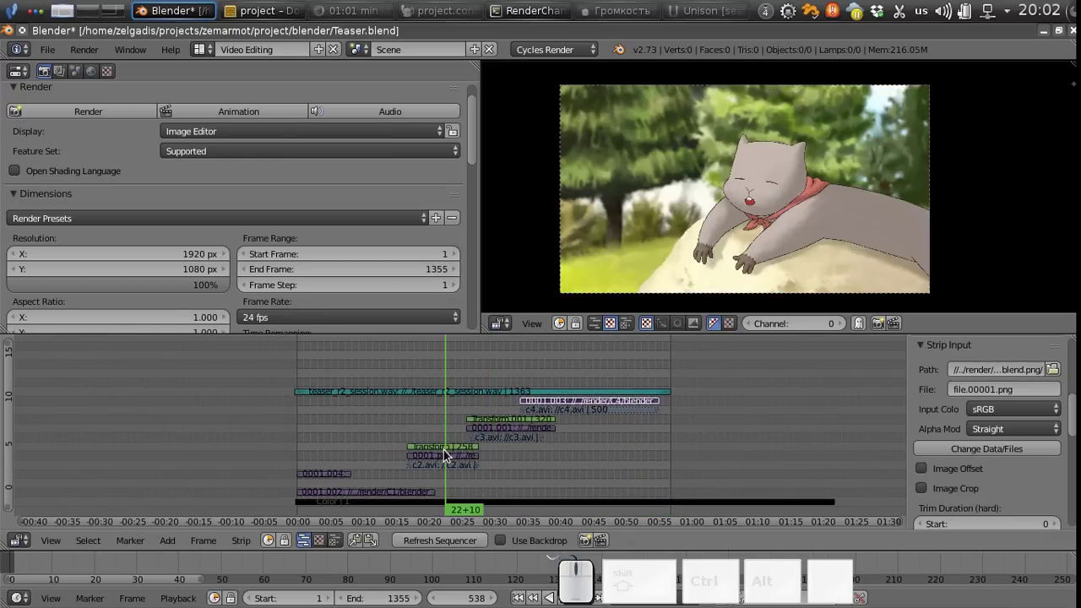
{"action": "key", "text": "ctrl+s"}
{"action": "left_click", "coordinate": [443, 449]}
{"action": "key", "text": "ctrl+q"}
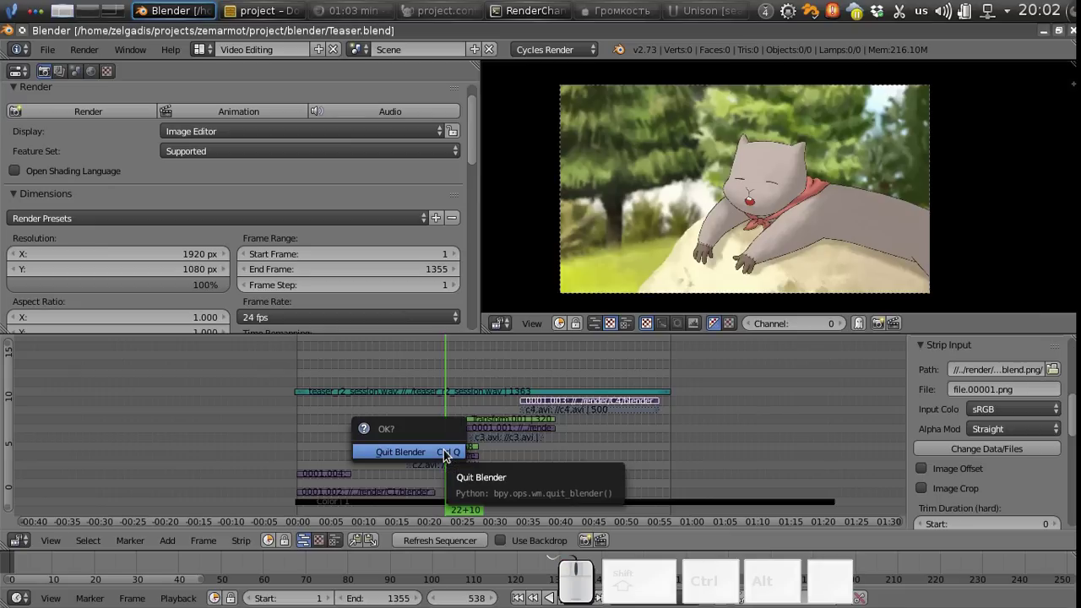
- Check marmot shot frames 540, 581 and 469 and the bird shot, then raise the C2 folder
{"action": "left_click", "coordinate": [445, 450]}
{"action": "left_click", "coordinate": [457, 449]}
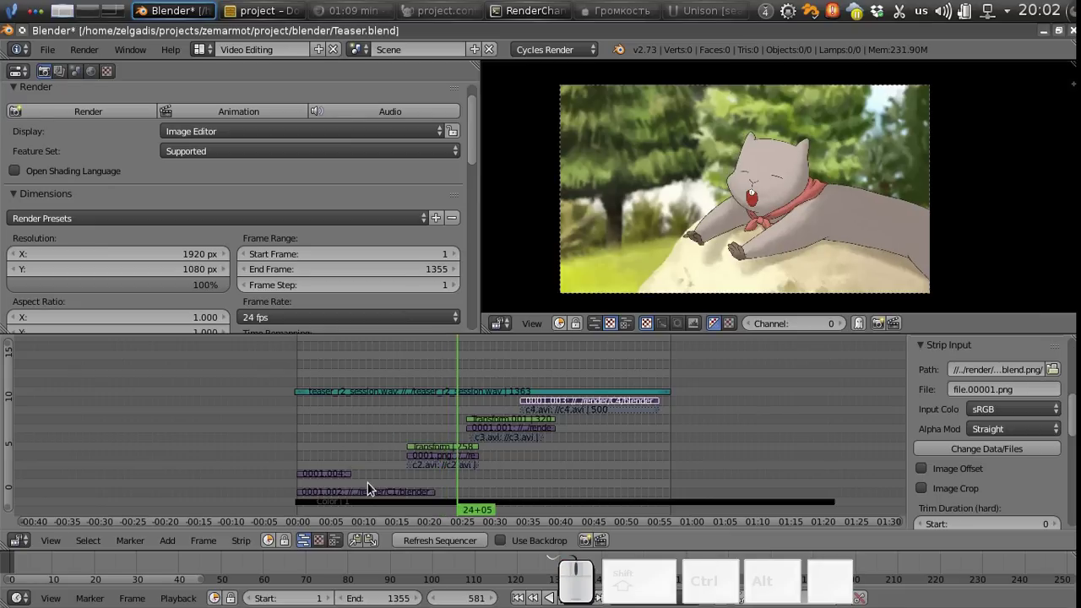
{"action": "left_click", "coordinate": [367, 483]}
{"action": "left_click", "coordinate": [425, 450]}
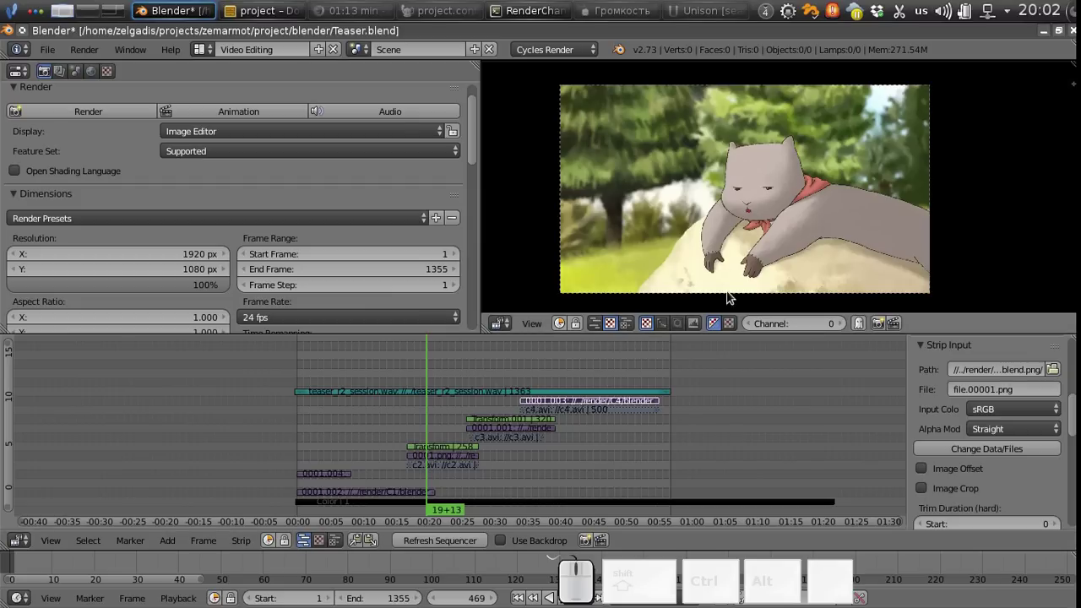
{"action": "left_click", "coordinate": [253, 10]}
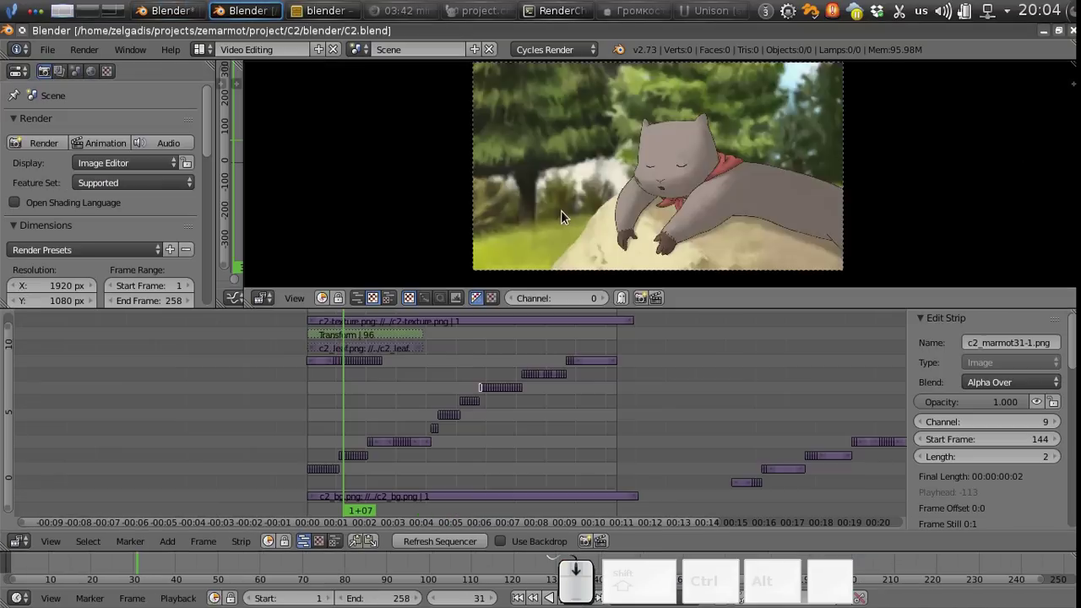
- Add a Color Balance strip modifier to the c2_bg.png background strip
{"action": "scroll", "coordinate": [560, 210], "scroll_direction": "down", "scroll_amount": 1}
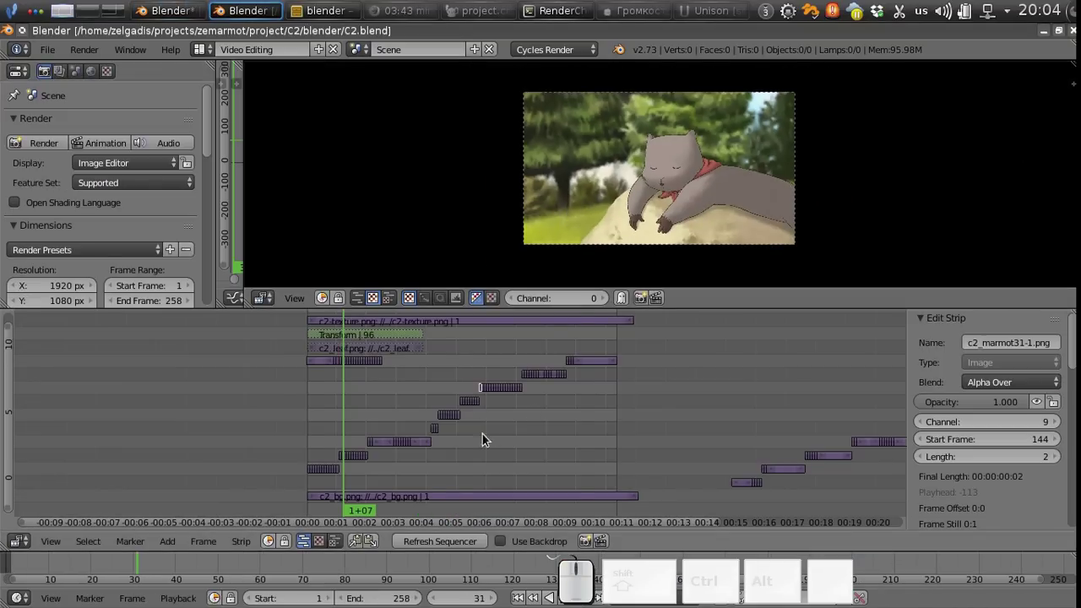
{"action": "right_click", "coordinate": [418, 498]}
{"action": "scroll", "coordinate": [971, 490], "scroll_direction": "down", "scroll_amount": 15}
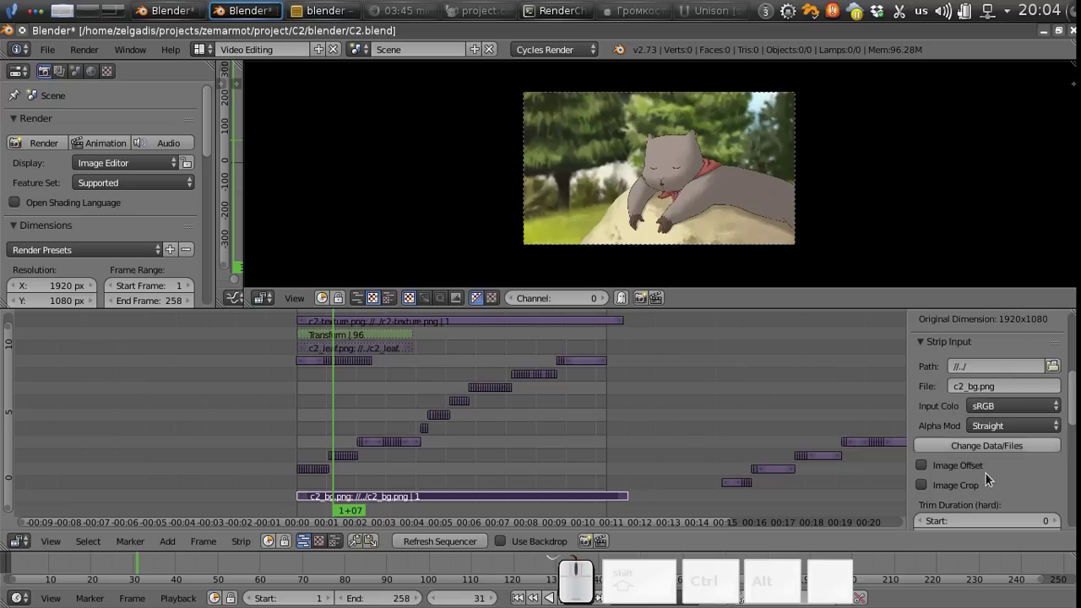
{"action": "left_click", "coordinate": [979, 515]}
{"action": "left_click", "coordinate": [970, 499]}
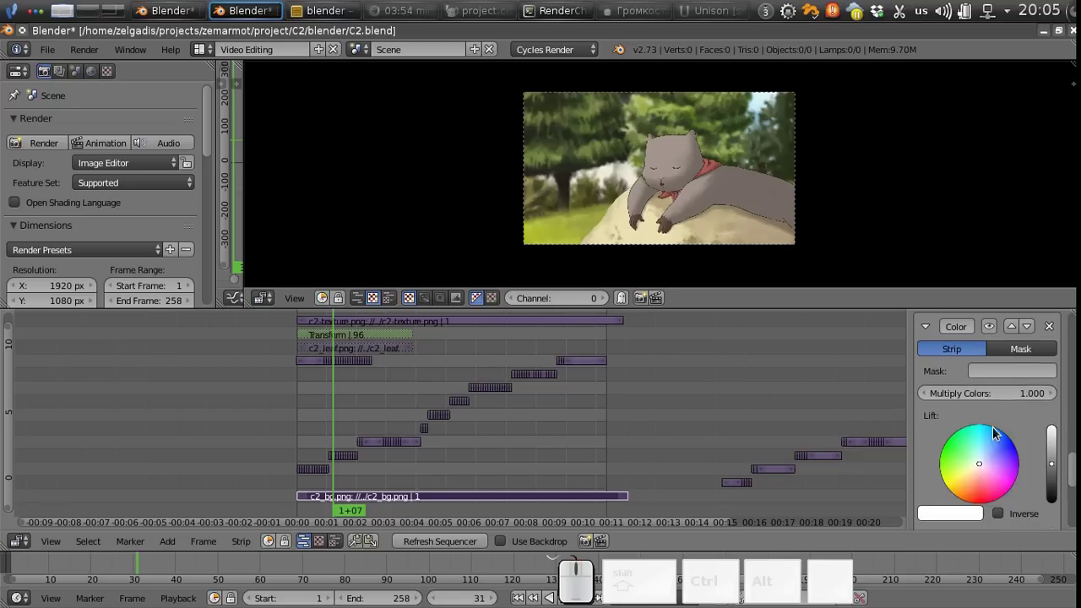
- Quit the C2 Blender session and go up to the project folder in Dolphin
{"action": "key", "text": "ctrl+q"}
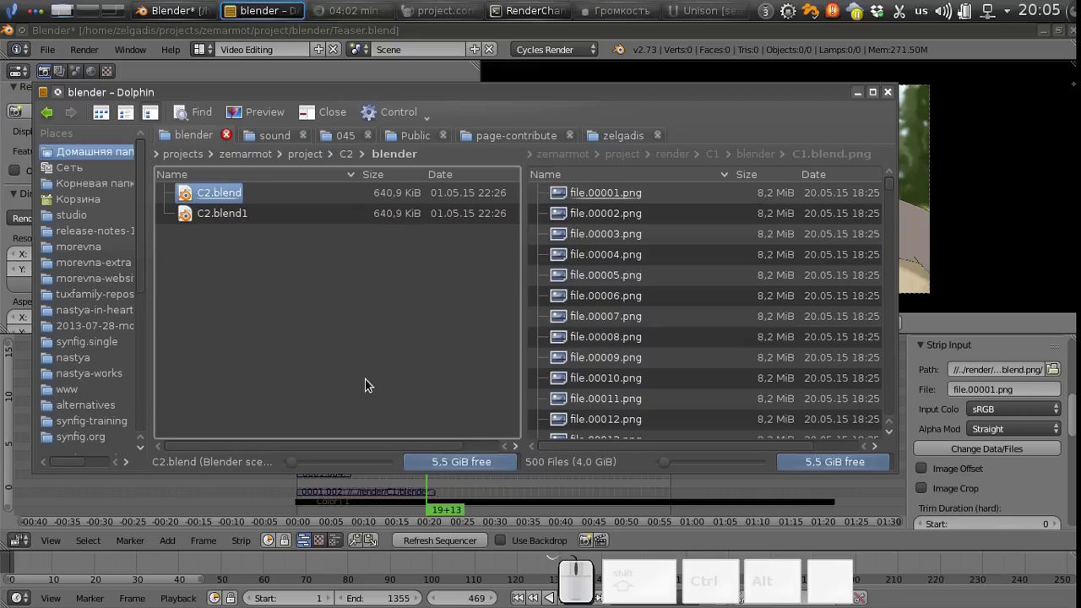
{"action": "left_click", "coordinate": [346, 153]}
{"action": "left_click", "coordinate": [405, 154]}
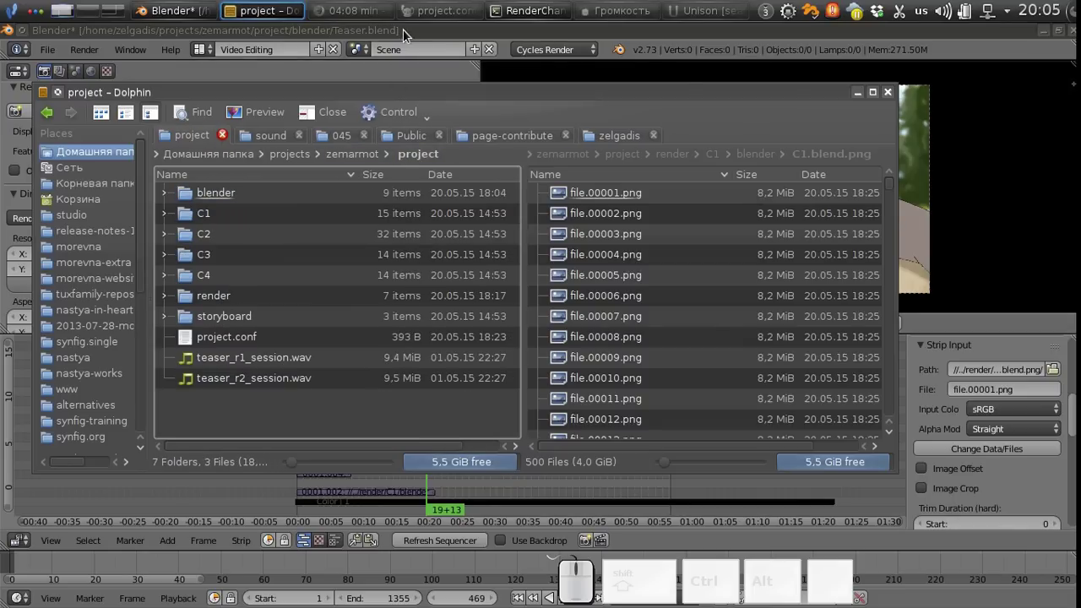
- Raise the teaser edit and set the playhead to frame 423, showing the resting marmot
{"action": "left_click", "coordinate": [394, 78]}
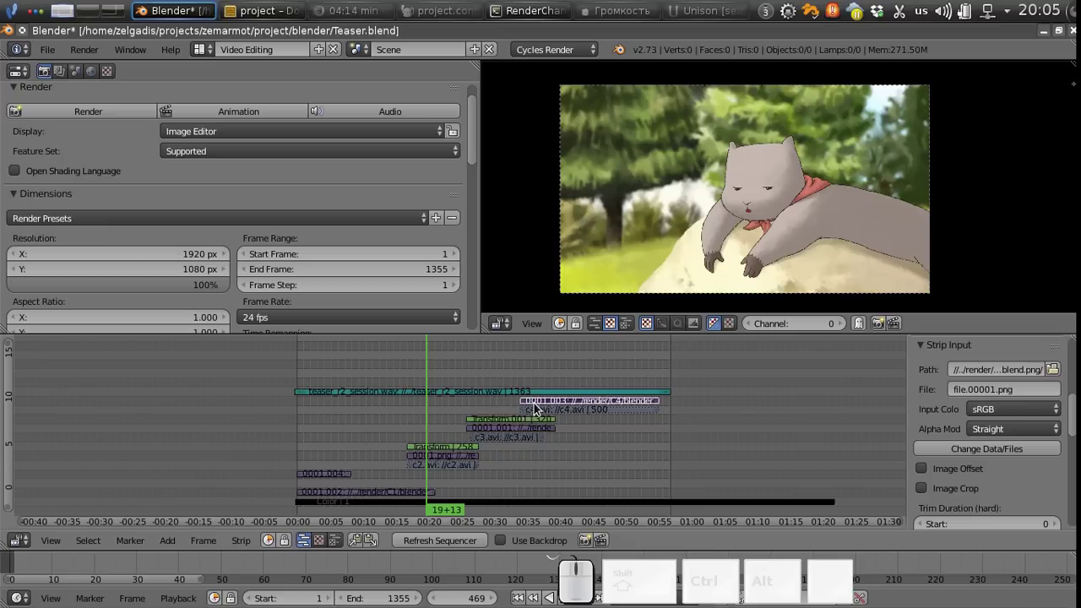
{"action": "left_click", "coordinate": [413, 434]}
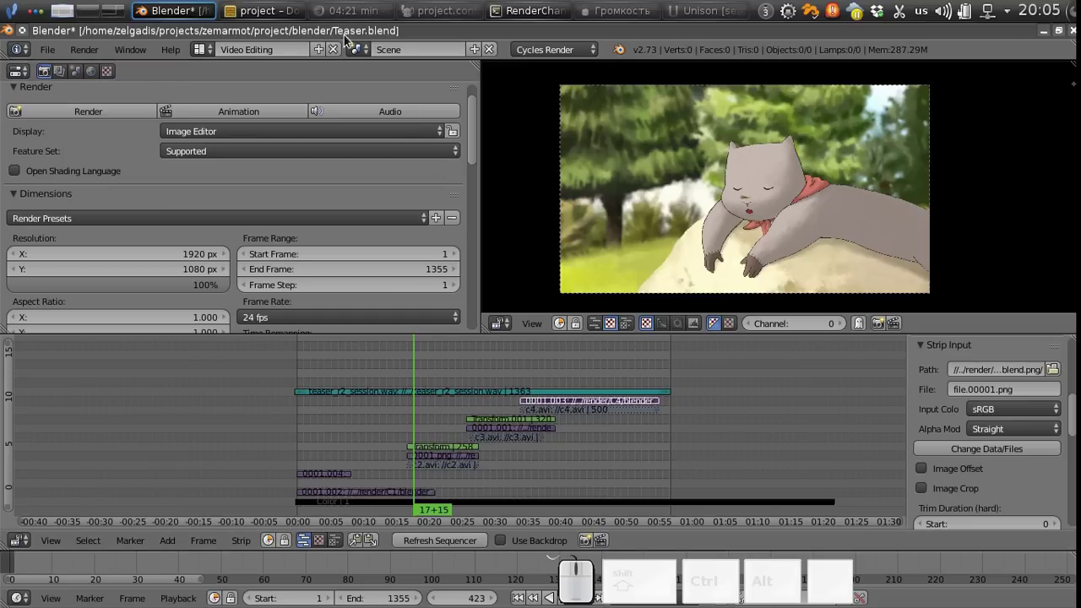
- Narrow the file manager, close its split view and open the project's blender folder
{"action": "left_click", "coordinate": [529, 10]}
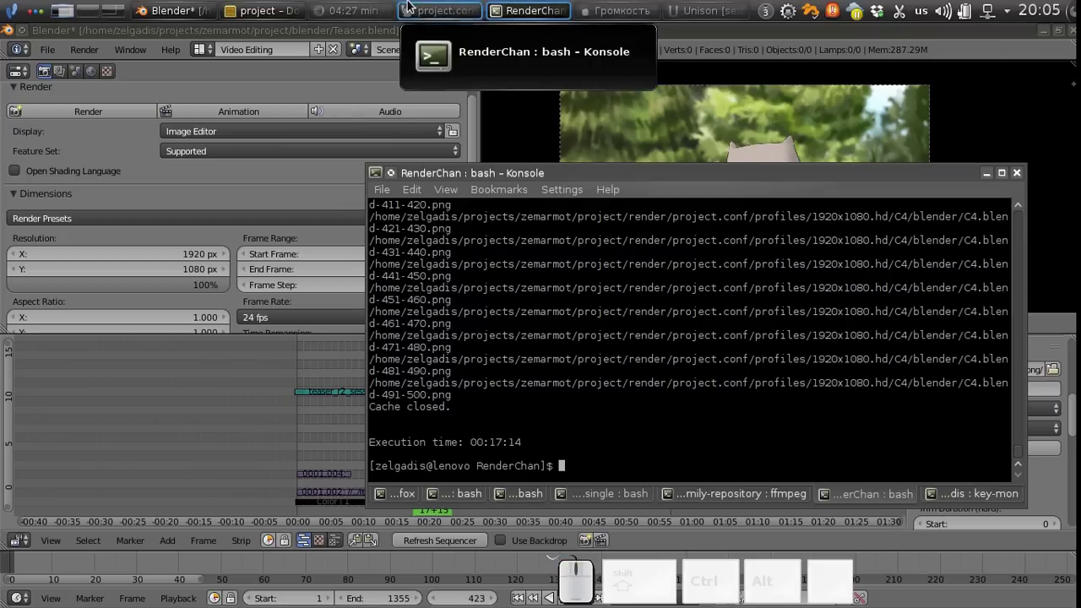
{"action": "left_click", "coordinate": [272, 9]}
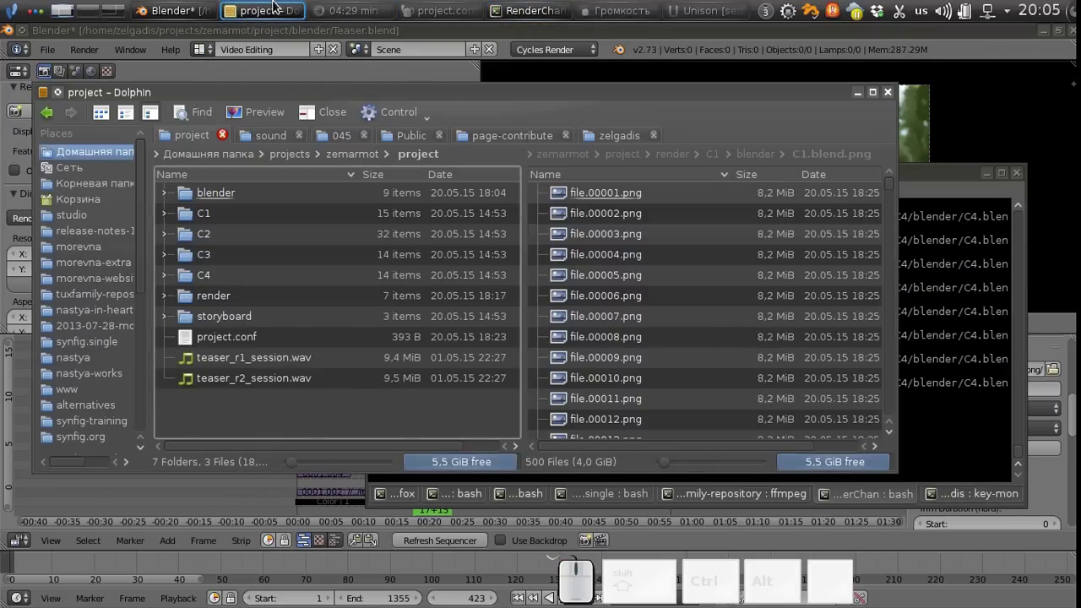
{"action": "left_click_drag", "start_coordinate": [771, 451], "coordinate": [708, 463]}
{"action": "left_click", "coordinate": [598, 273]}
{"action": "key", "text": "F3"}
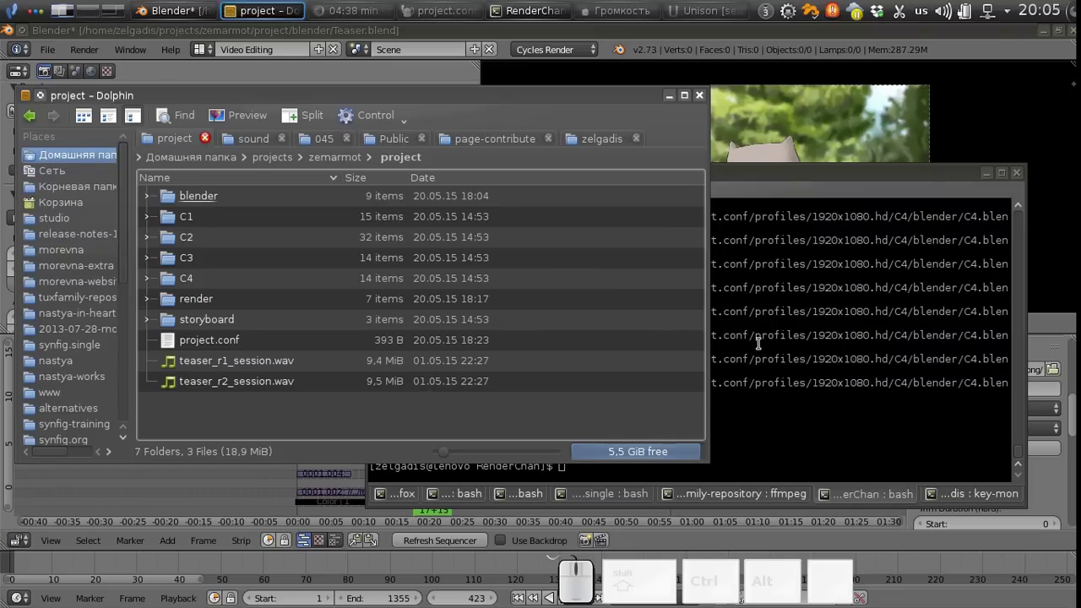
{"action": "key", "text": "Return"}
- Run renderchan --deps on Teaser.blend in the terminal
{"action": "left_click", "coordinate": [806, 325]}
{"action": "type", "text": "ren"}
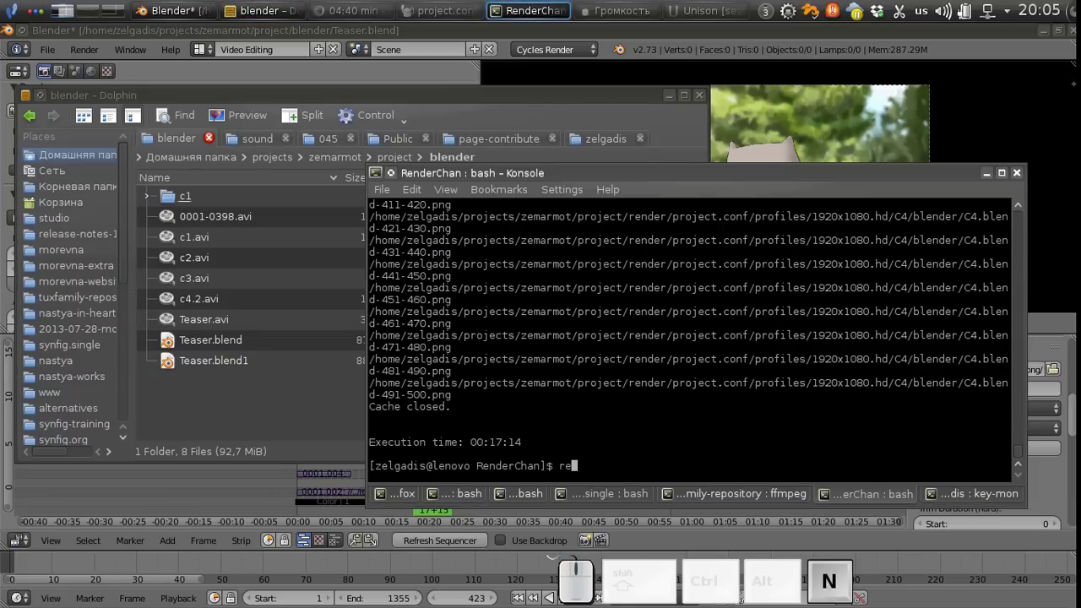
{"action": "type", "text": "derchan"}
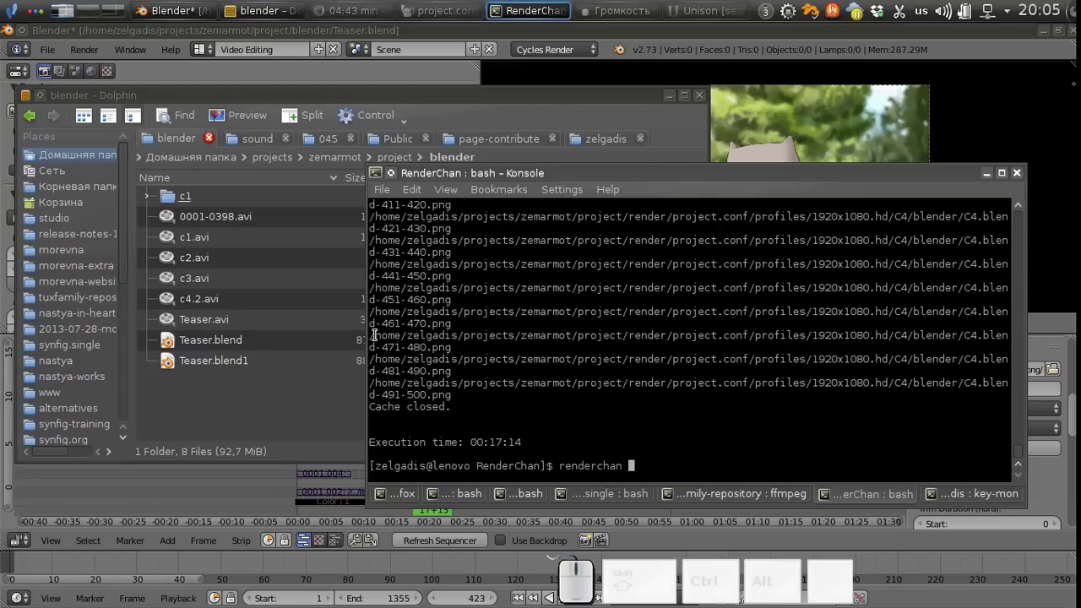
{"action": "left_click_drag", "start_coordinate": [223, 337], "coordinate": [802, 430]}
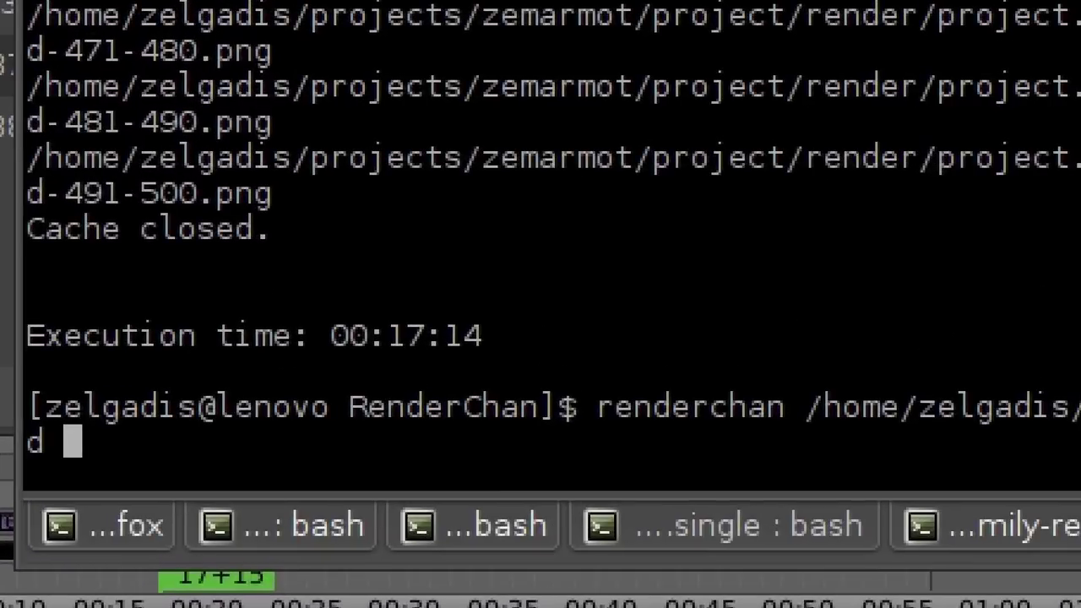
{"action": "type", "text": "--de"}
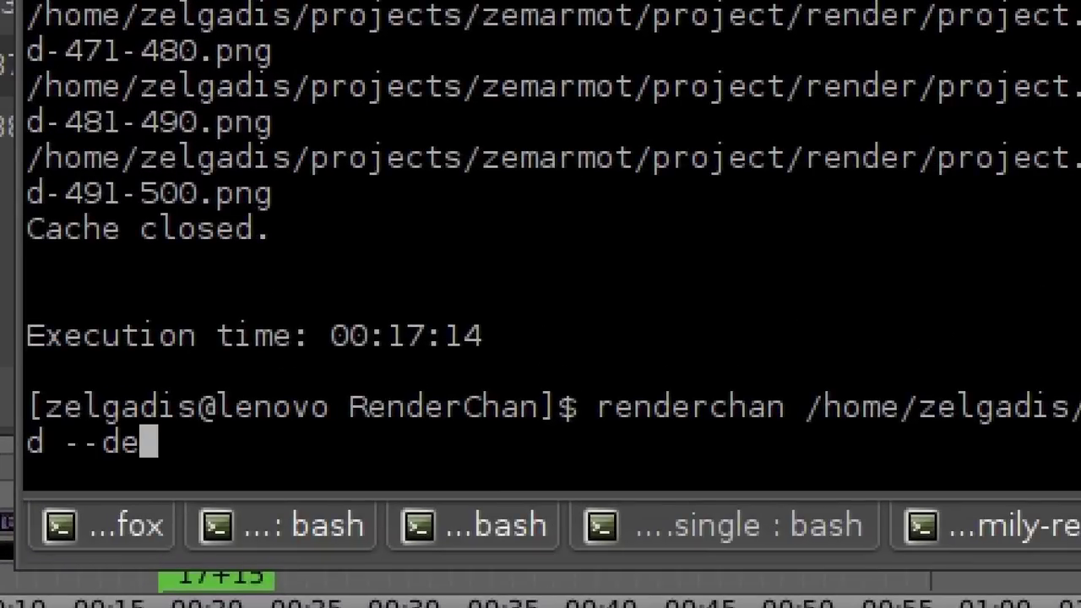
{"action": "type", "text": "ps"}
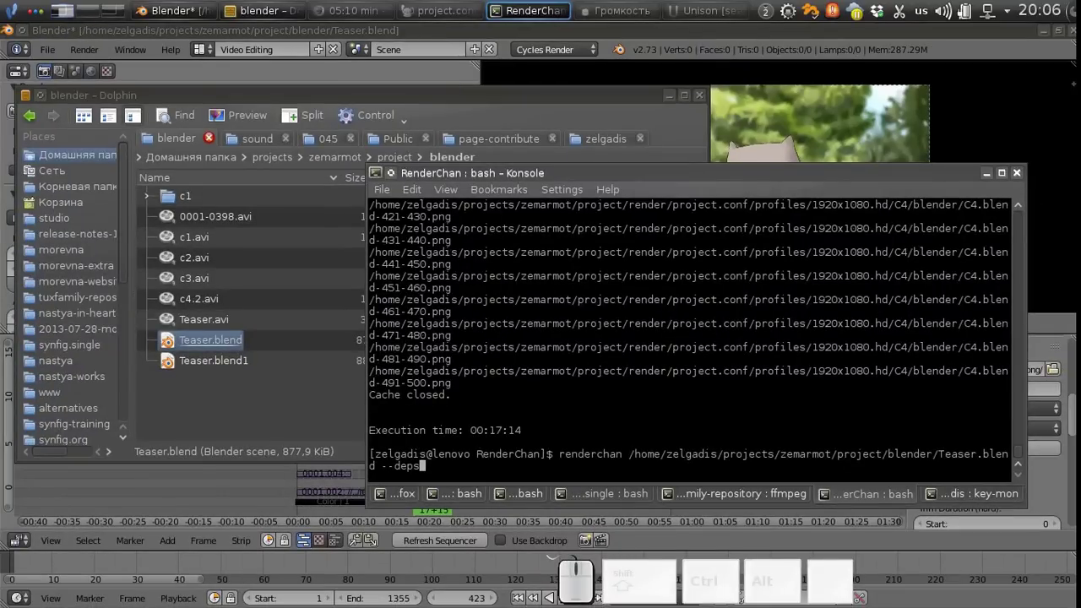
{"action": "key", "text": "Return"}
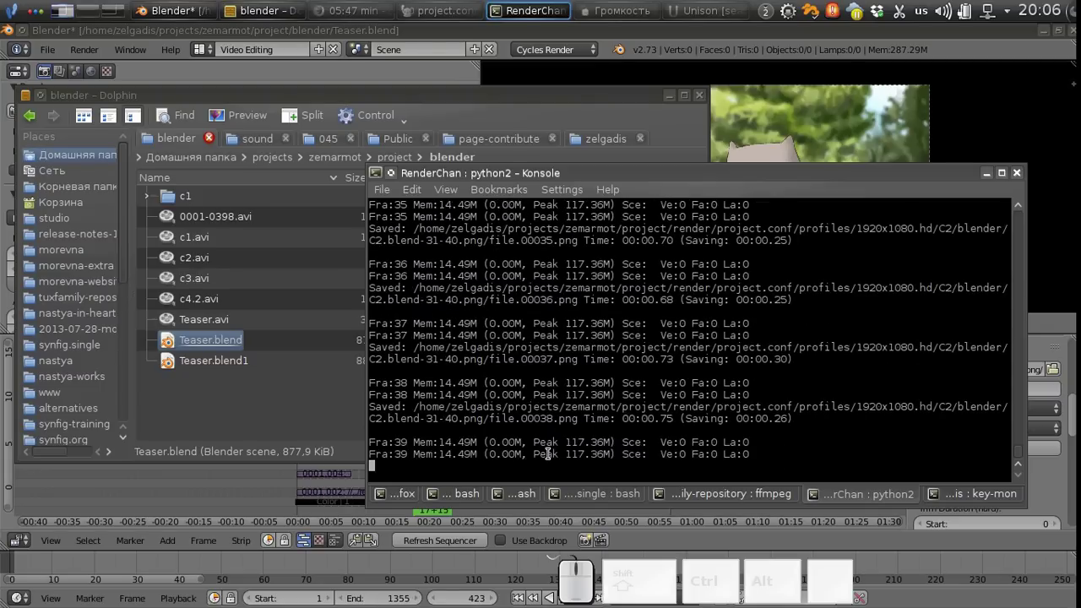
- While the render finishes, navigate Dolphin from the project folder into C2's blender folder
{"action": "left_click", "coordinate": [388, 158]}
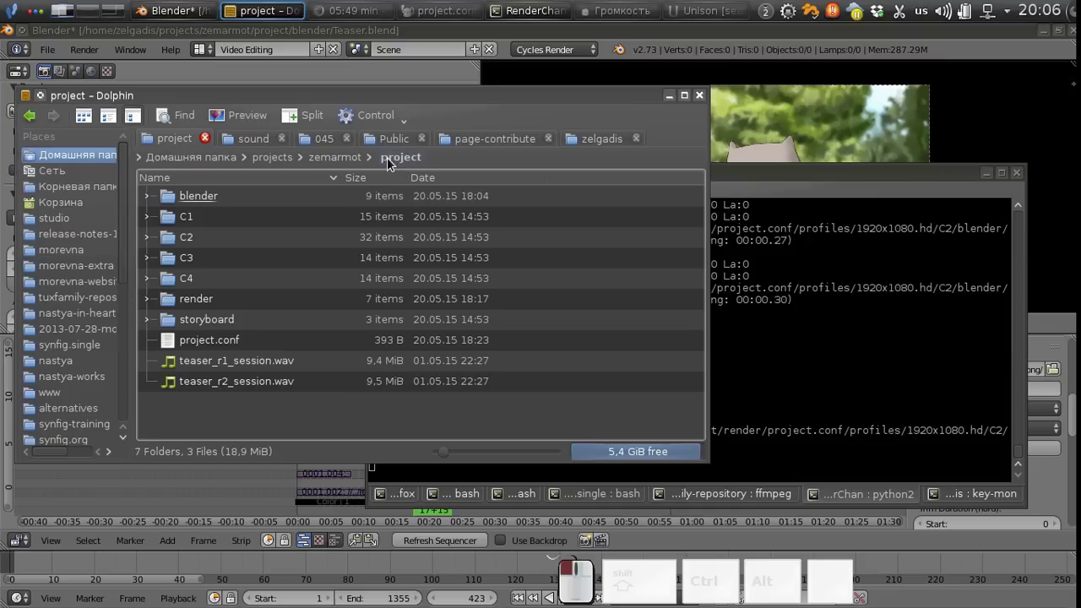
{"action": "left_click", "coordinate": [188, 241]}
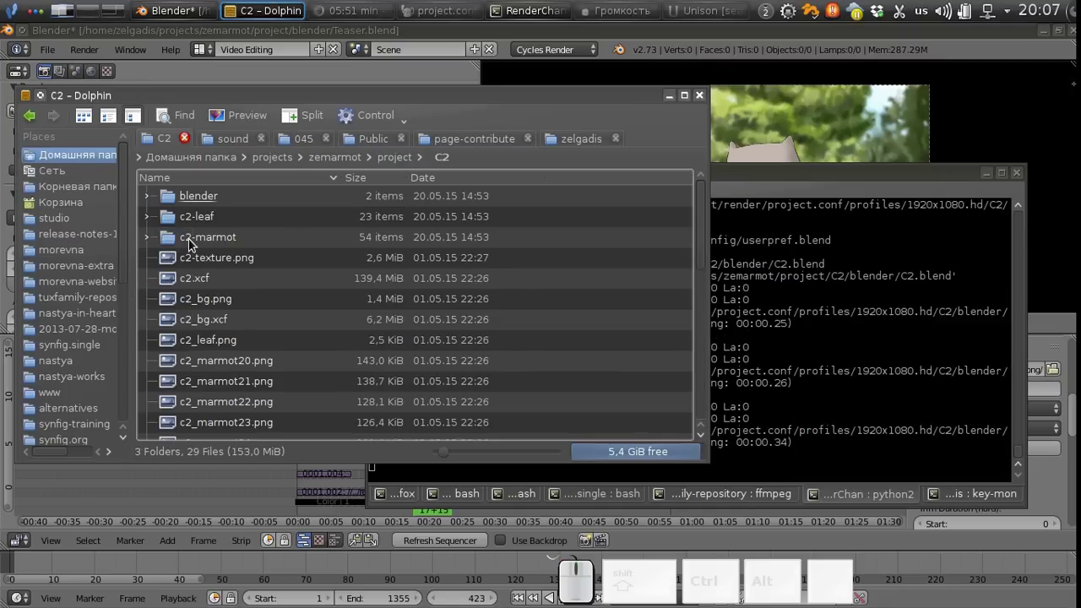
{"action": "left_click", "coordinate": [195, 197]}
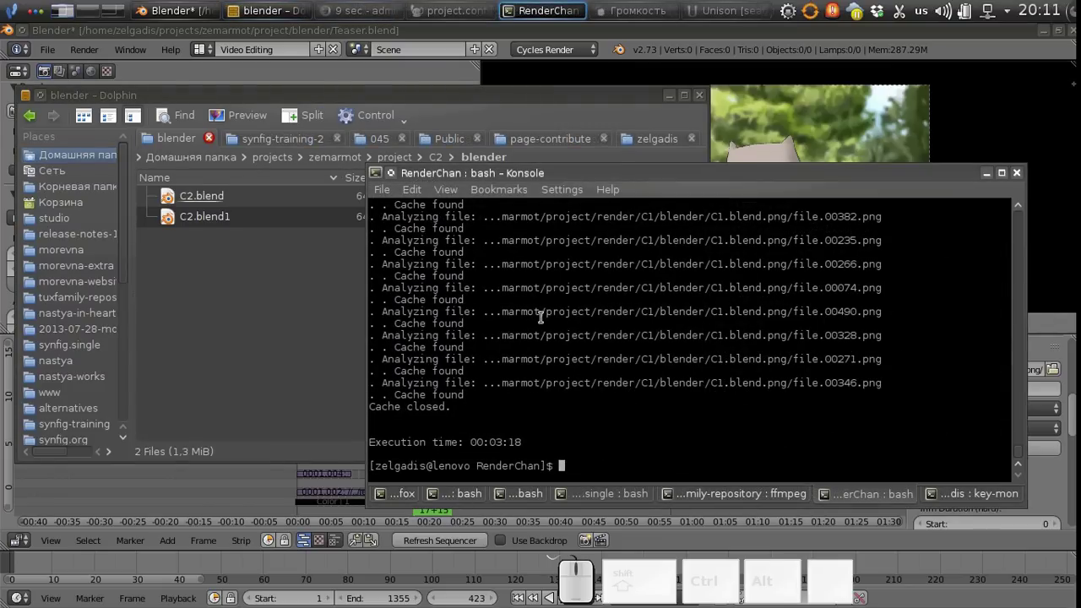
- Scrub the teaser timeline to frame 473 and refresh the sequencer to reload the new renders
{"action": "left_click", "coordinate": [188, 6]}
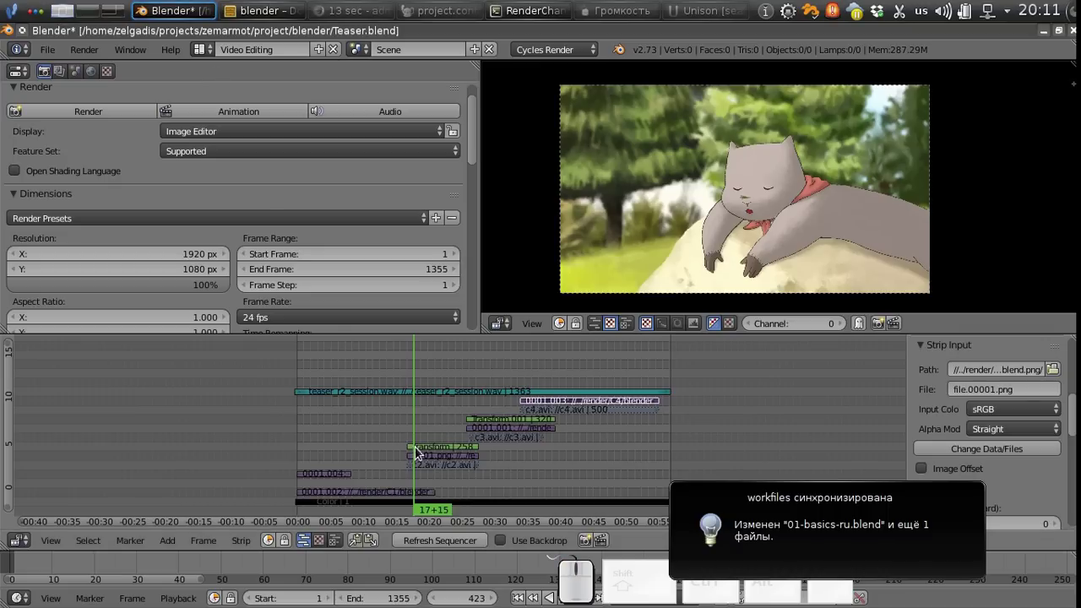
{"action": "scroll", "coordinate": [409, 451], "scroll_direction": "up", "scroll_amount": 2}
{"action": "left_click_drag", "start_coordinate": [372, 453], "coordinate": [426, 436]}
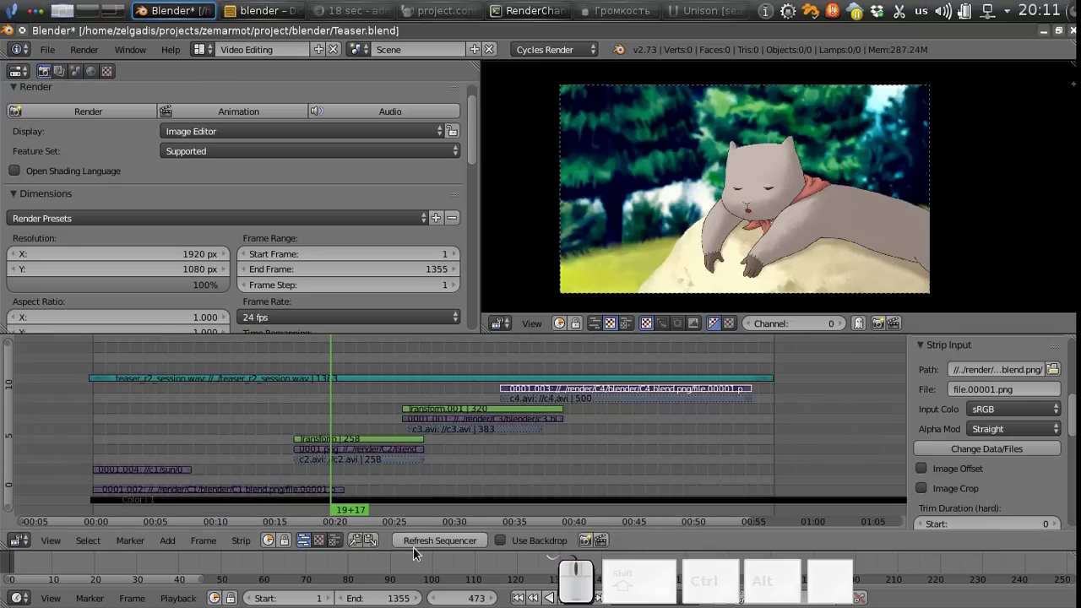
{"action": "left_click", "coordinate": [418, 546]}
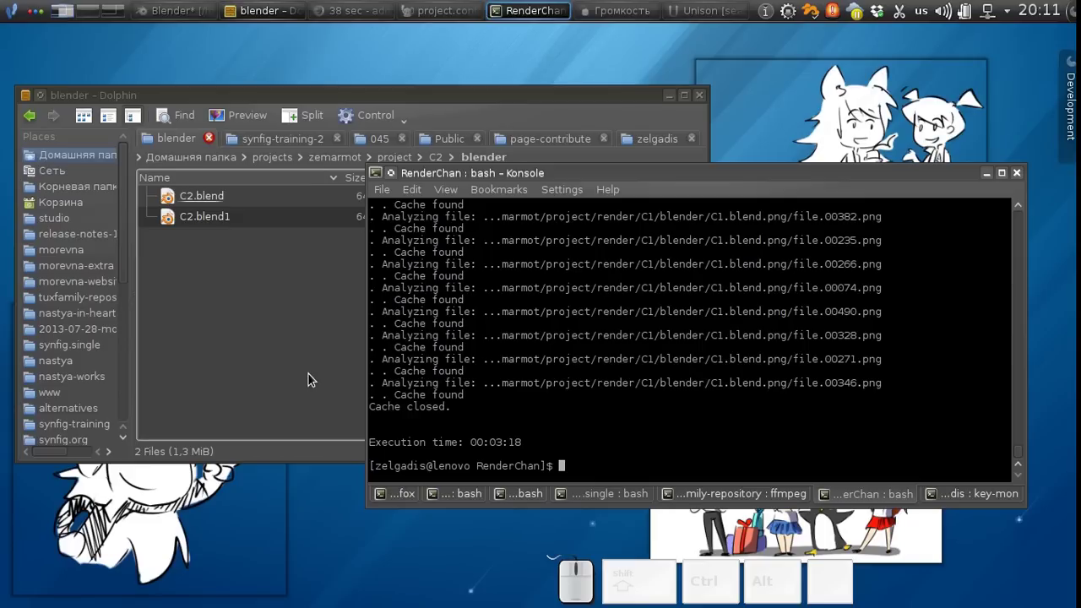
- Move the render folder from the project folder up into zemarmot using a split view
{"action": "left_click", "coordinate": [308, 380]}
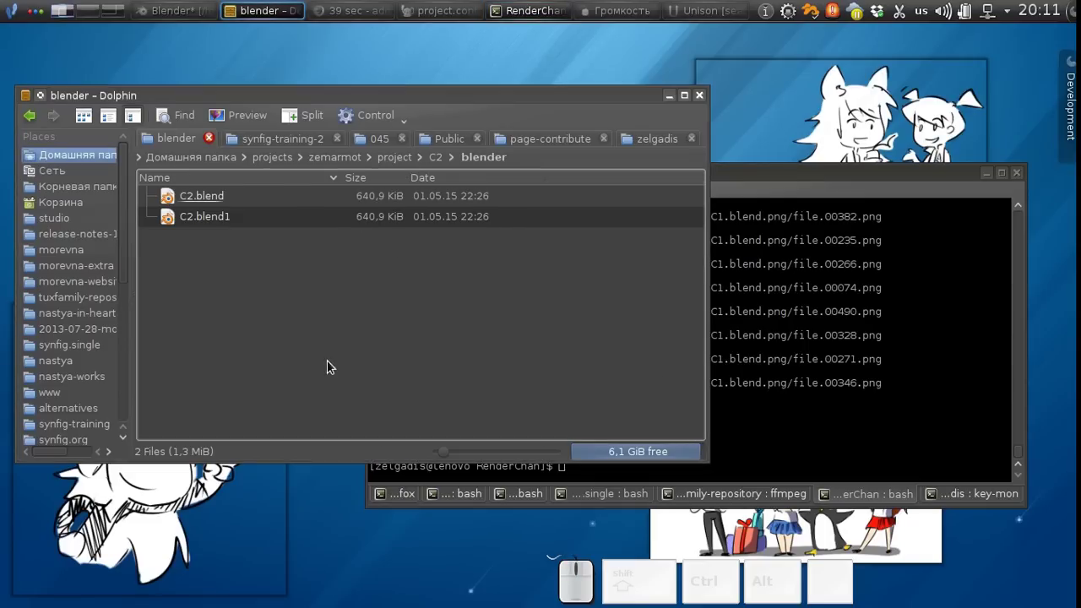
{"action": "left_click", "coordinate": [392, 159]}
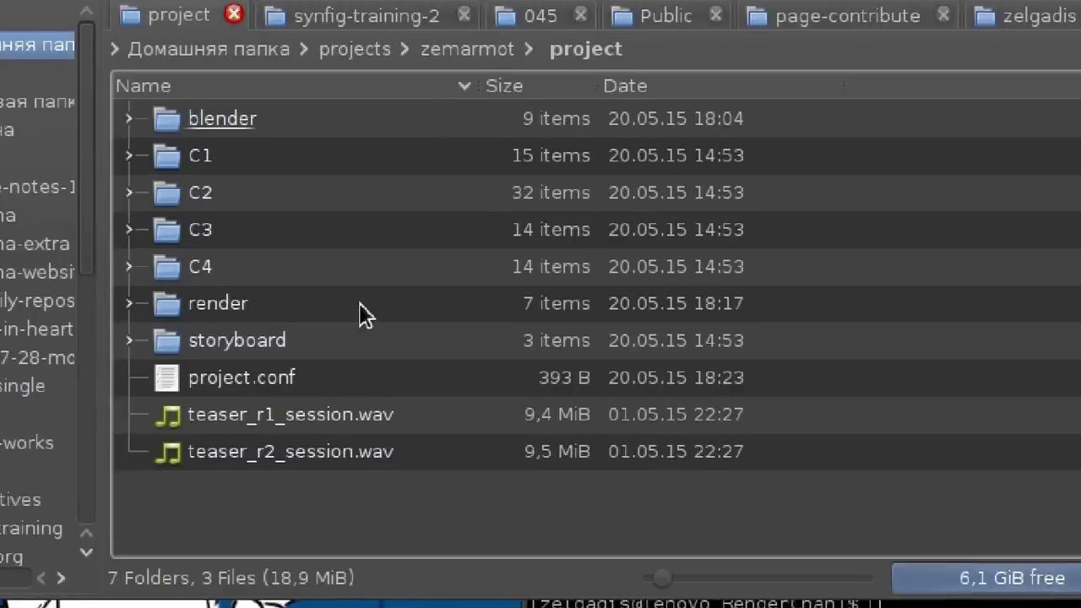
{"action": "left_click", "coordinate": [222, 300]}
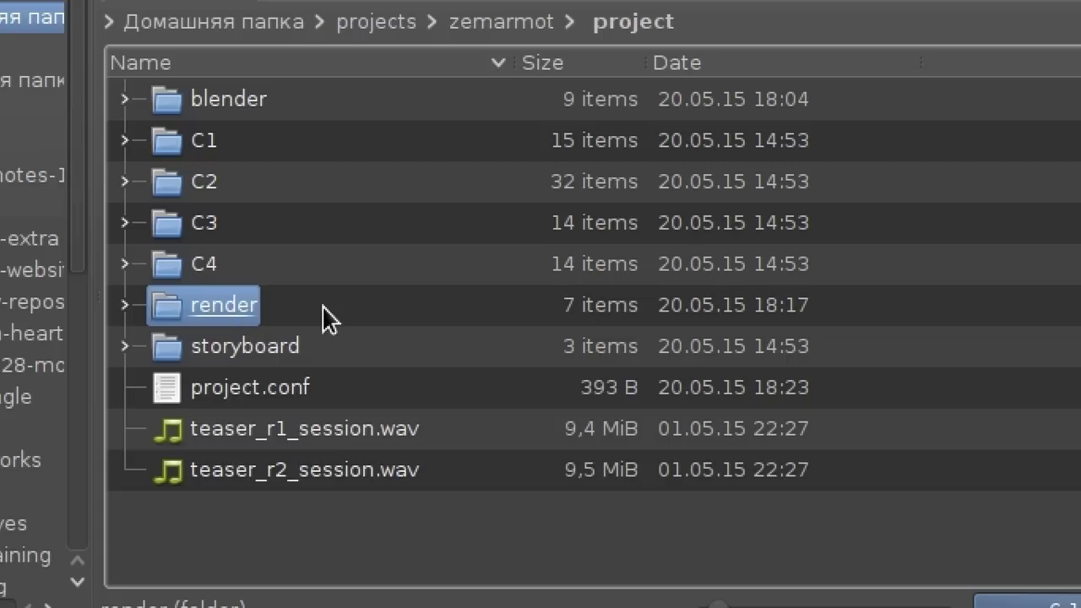
{"action": "key", "text": "F3"}
{"action": "left_click", "coordinate": [929, 228]}
{"action": "left_click", "coordinate": [283, 322]}
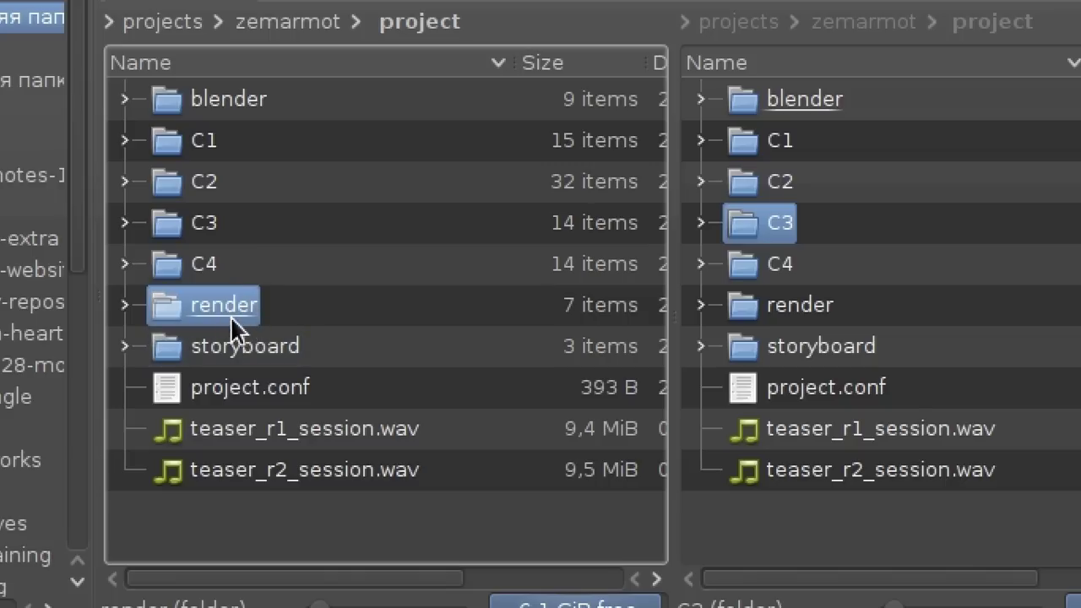
{"action": "left_click", "coordinate": [950, 213]}
{"action": "key", "text": "alt+Up"}
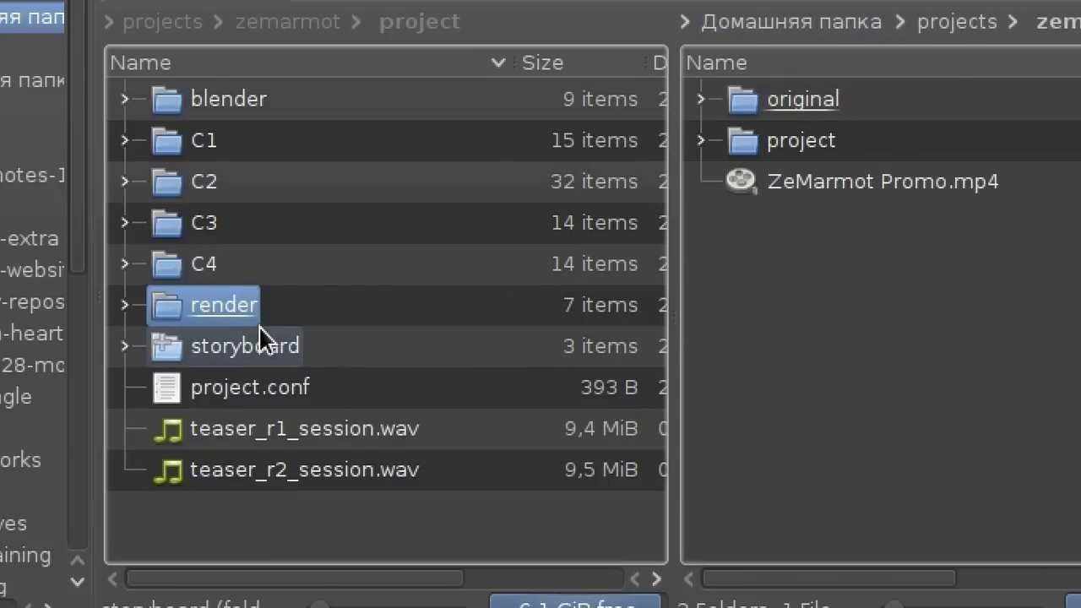
{"action": "key", "text": "ctrl+v"}
{"action": "left_click_drag", "start_coordinate": [343, 509], "coordinate": [137, 68]}
{"action": "left_click", "coordinate": [341, 190]}
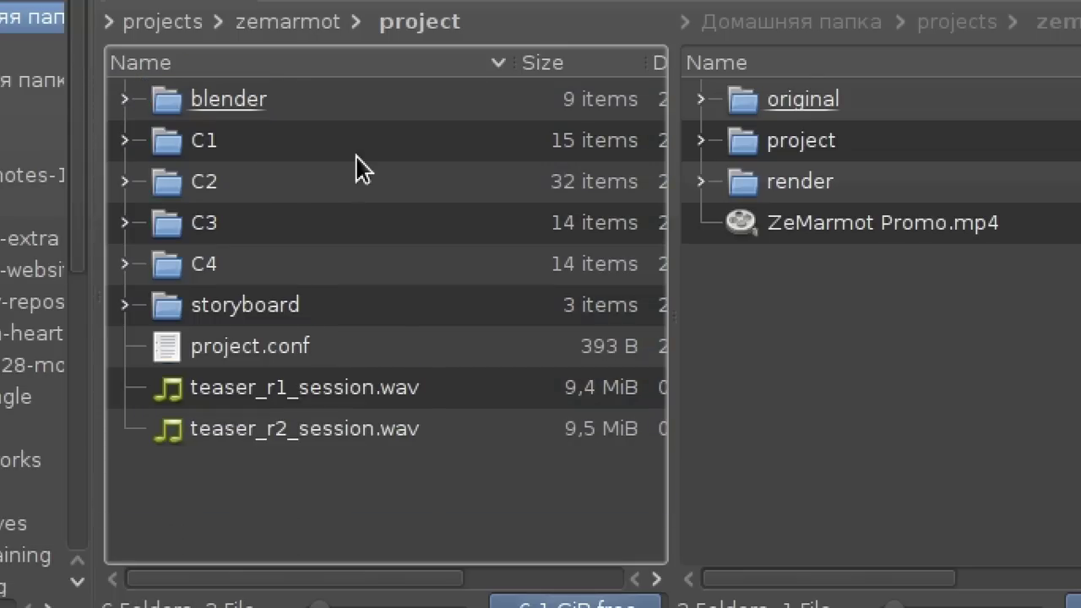
{"action": "right_click", "coordinate": [347, 130]}
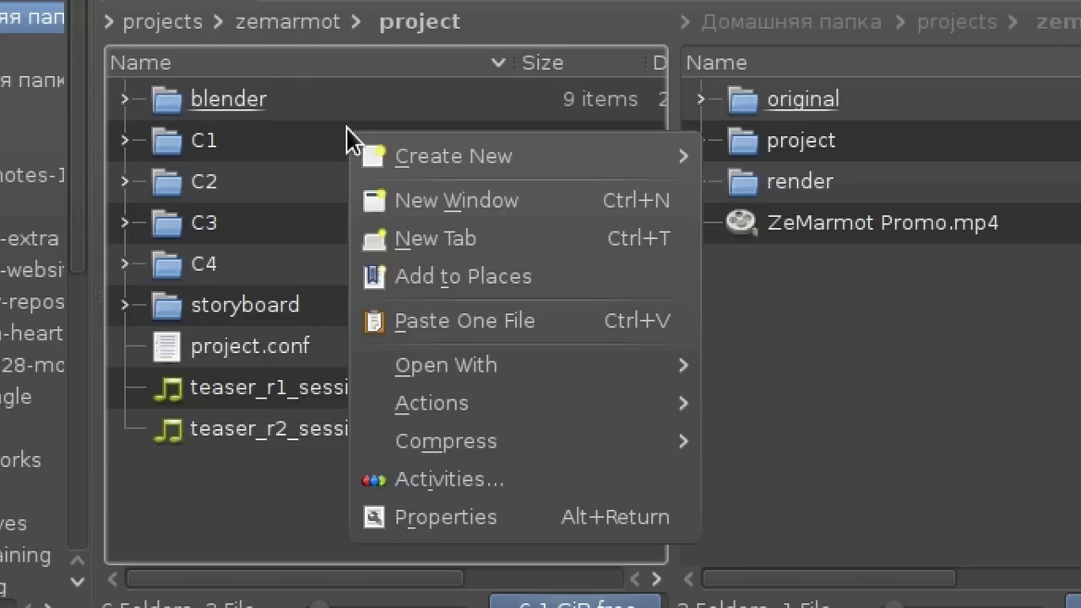
{"action": "left_click", "coordinate": [398, 520]}
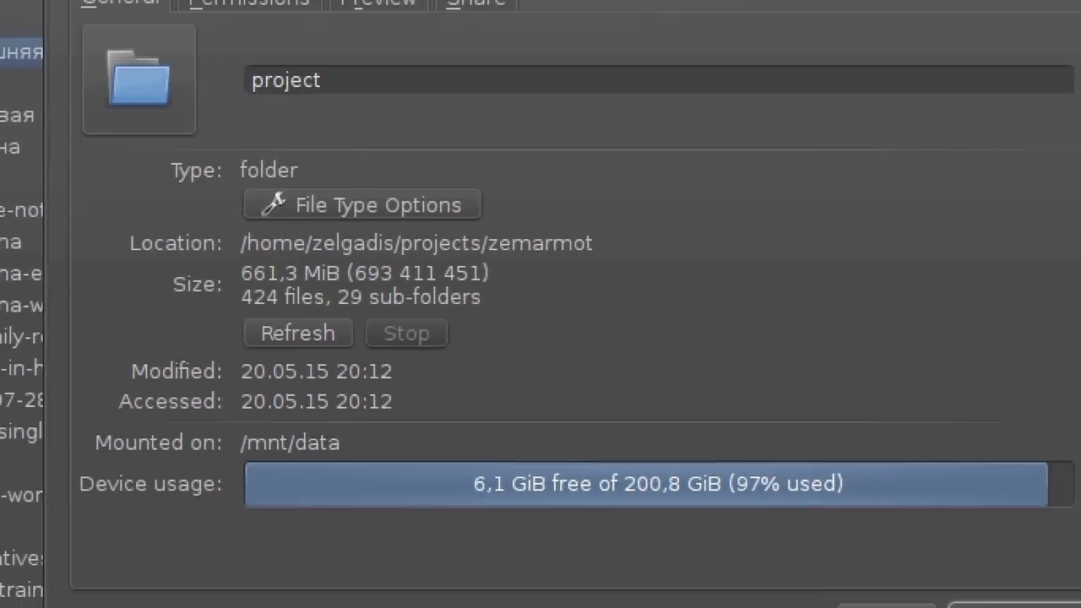
{"action": "key", "text": "Escape"}
{"action": "left_click_drag", "start_coordinate": [246, 397], "coordinate": [207, 185]}
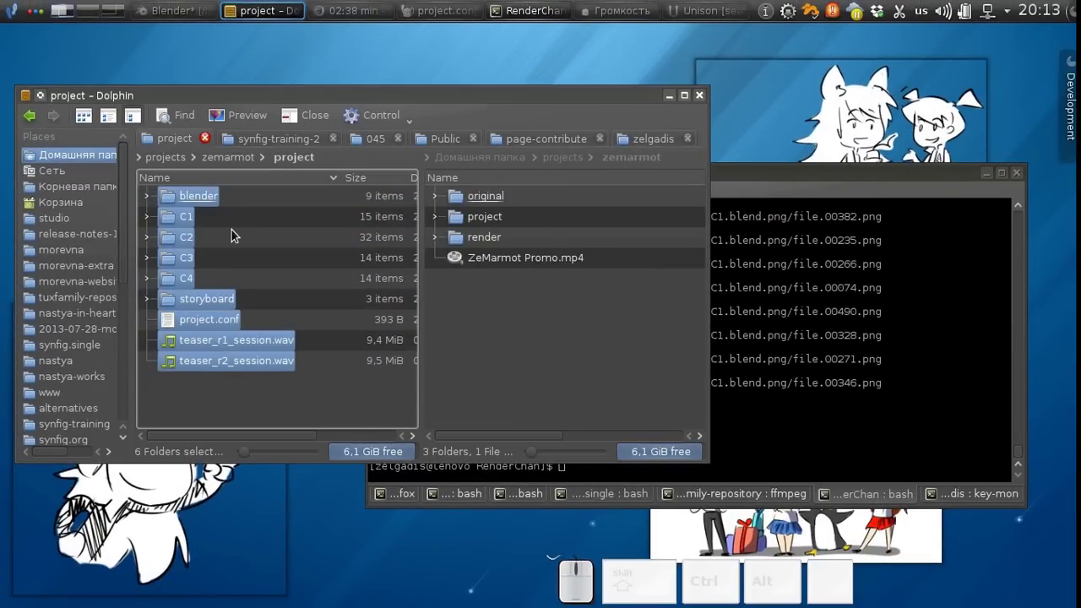
- Run renderchan --dep on Teaser.blend, then return Dolphin to the project folder
{"action": "key", "text": "Return"}
{"action": "left_click", "coordinate": [224, 342]}
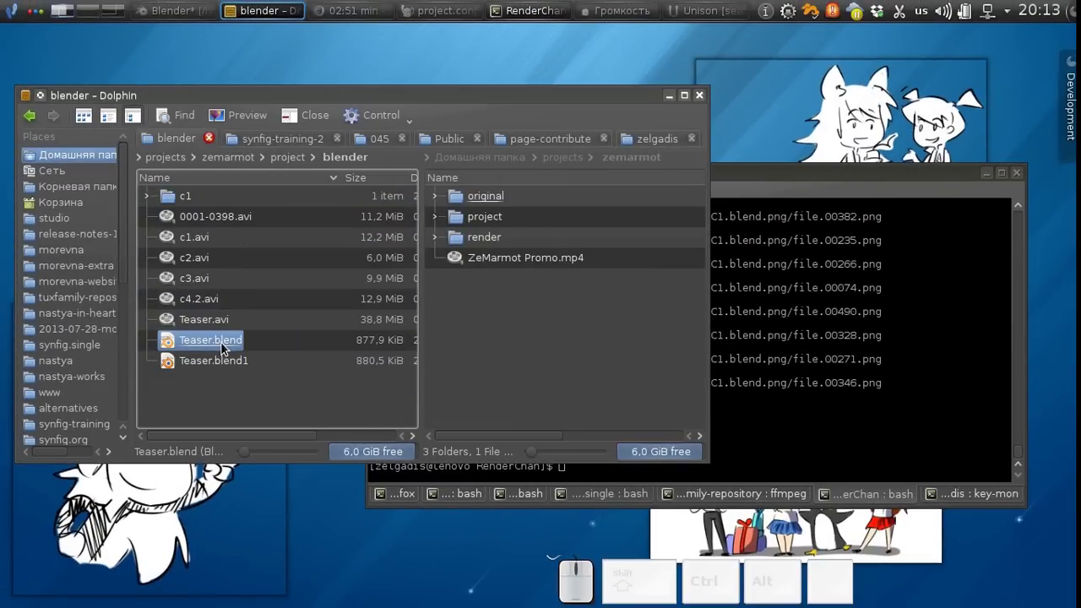
{"action": "left_click", "coordinate": [769, 439]}
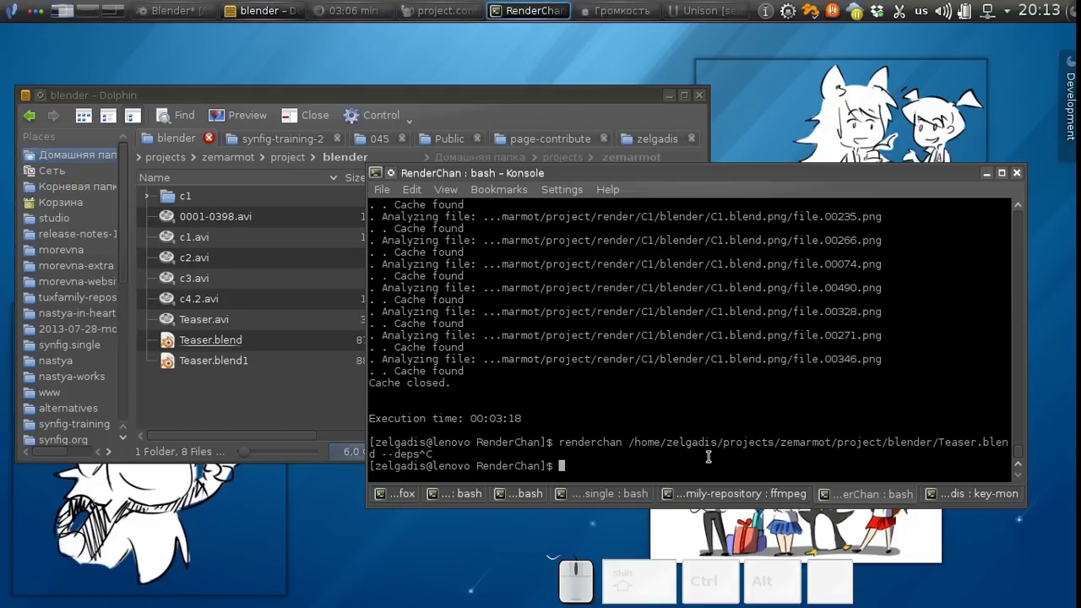
{"action": "type", "text": "renderchan"}
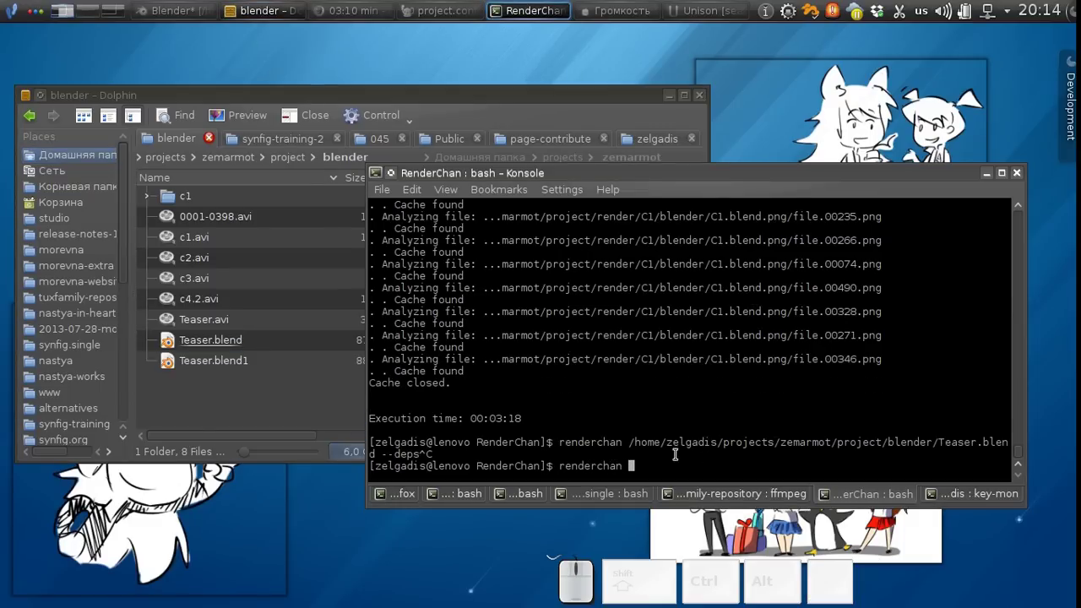
{"action": "left_click_drag", "start_coordinate": [211, 340], "coordinate": [767, 460]}
{"action": "type", "text": "--de"}
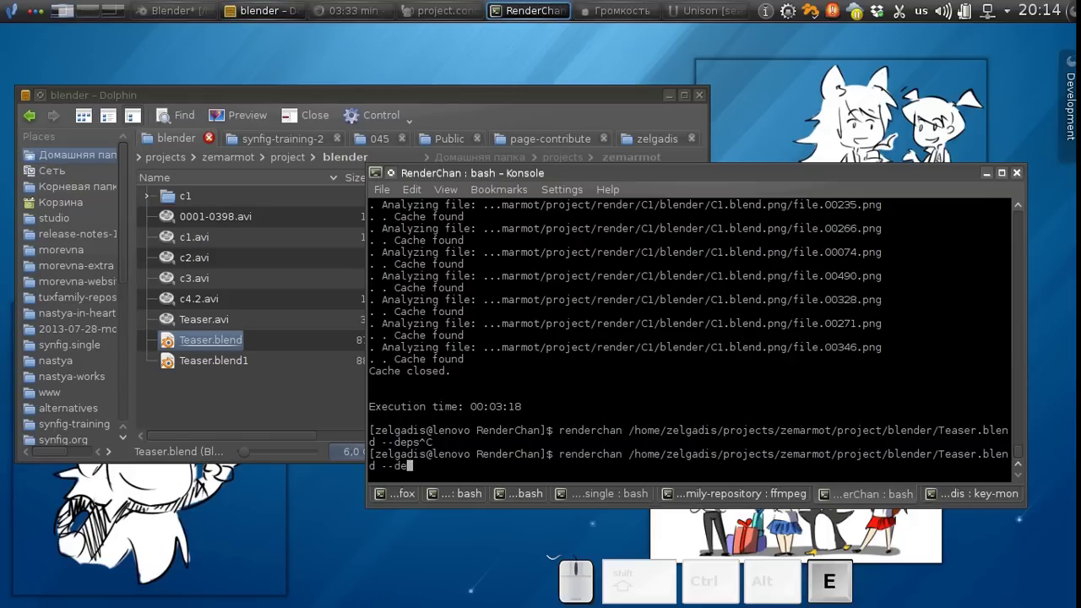
{"action": "type", "text": "ps"}
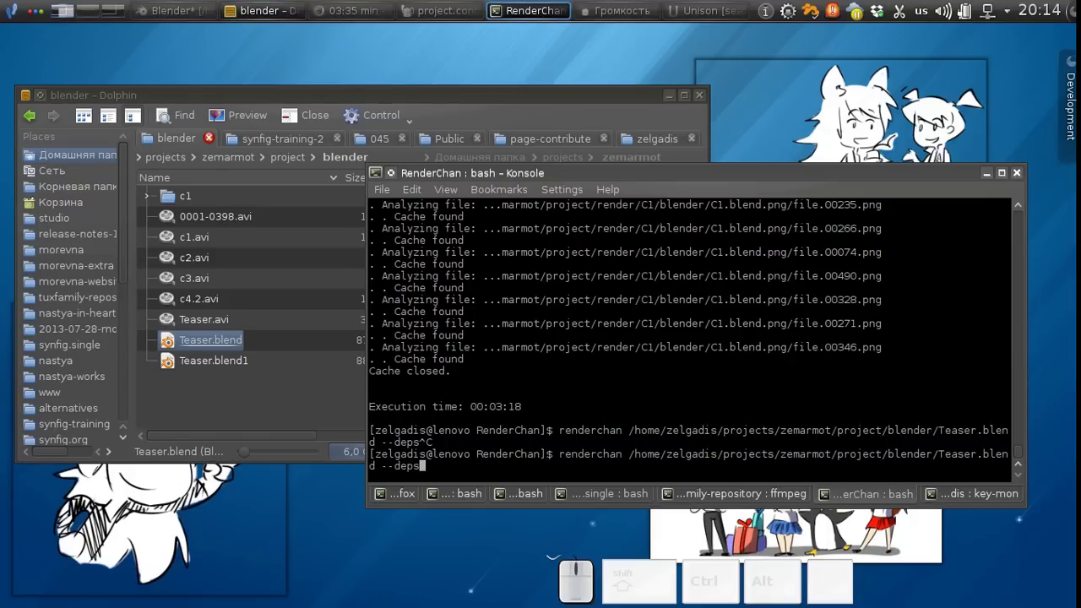
{"action": "key", "text": "Return"}
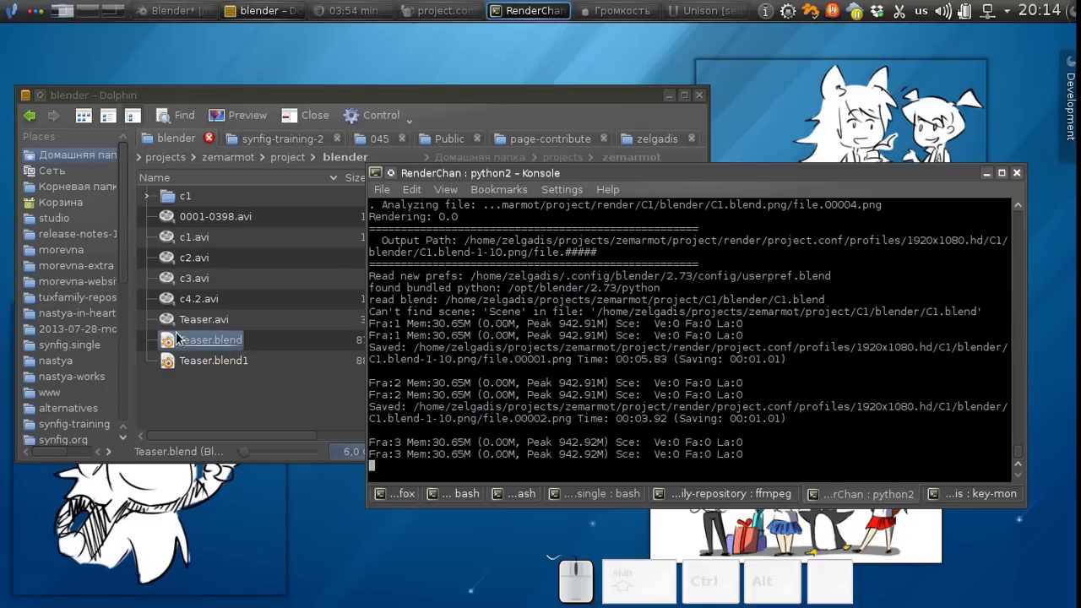
{"action": "left_click", "coordinate": [263, 347]}
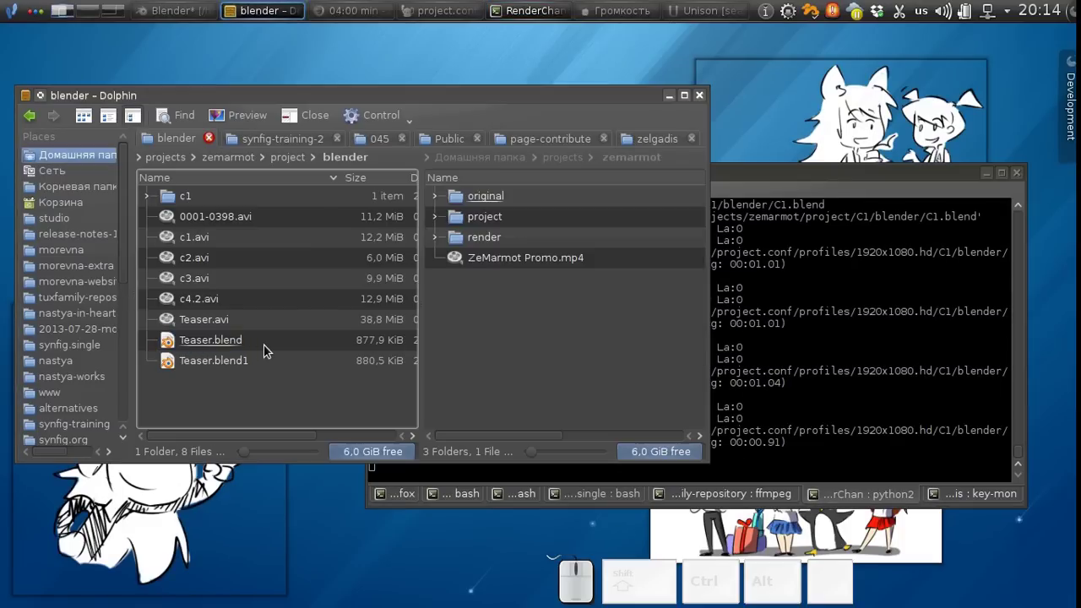
{"action": "left_click", "coordinate": [281, 160]}
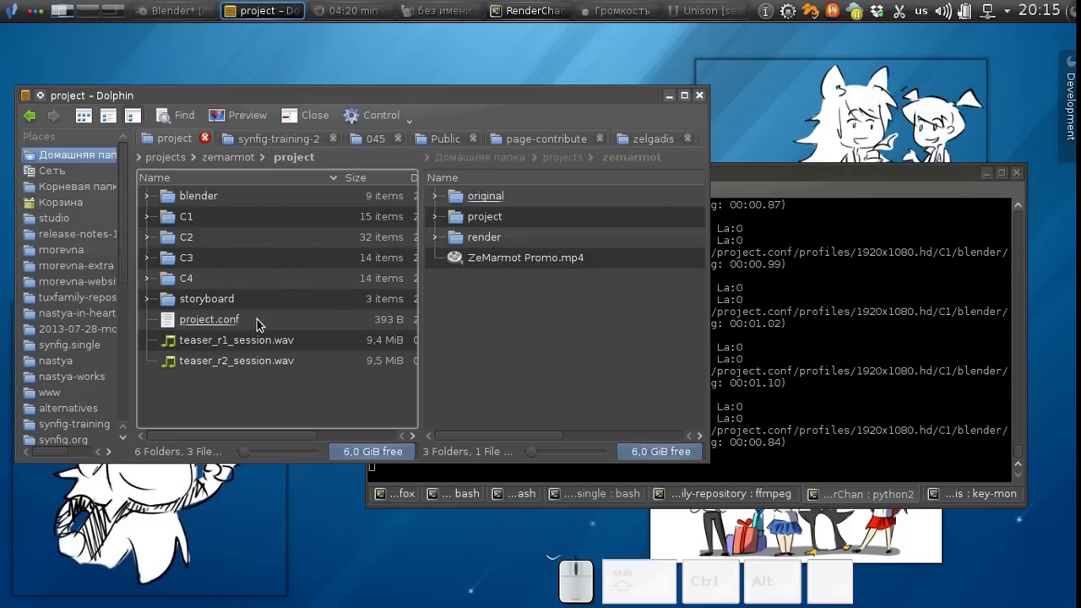
- Create a new empty text file named Teaser.blend.conf in the blender folder
{"action": "left_click", "coordinate": [212, 198]}
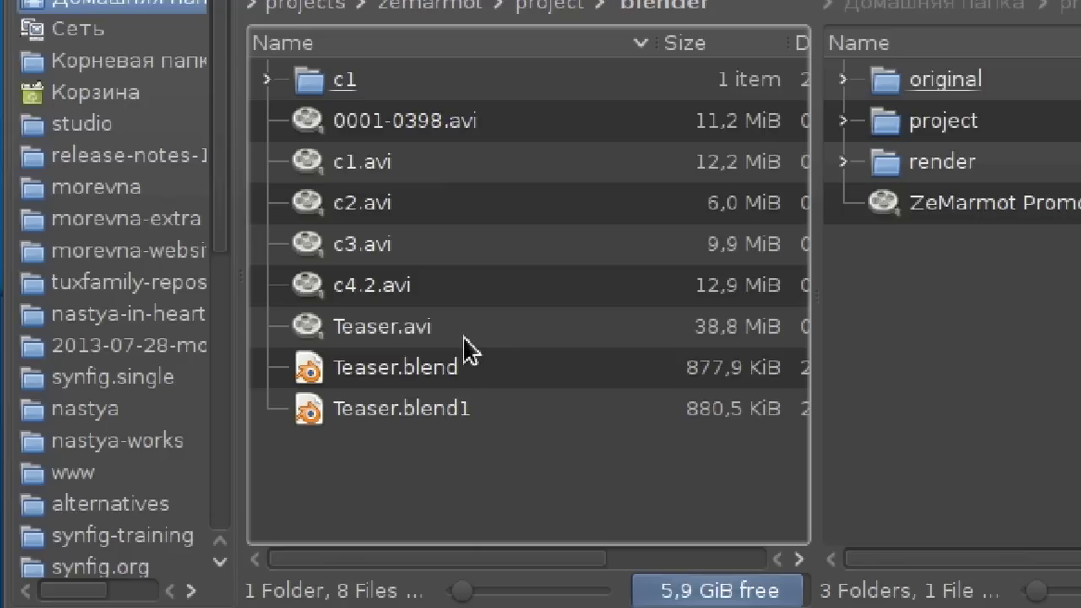
{"action": "right_click", "coordinate": [363, 458]}
{"action": "mouse_move", "coordinate": [698, 495]}
{"action": "left_click", "coordinate": [796, 560]}
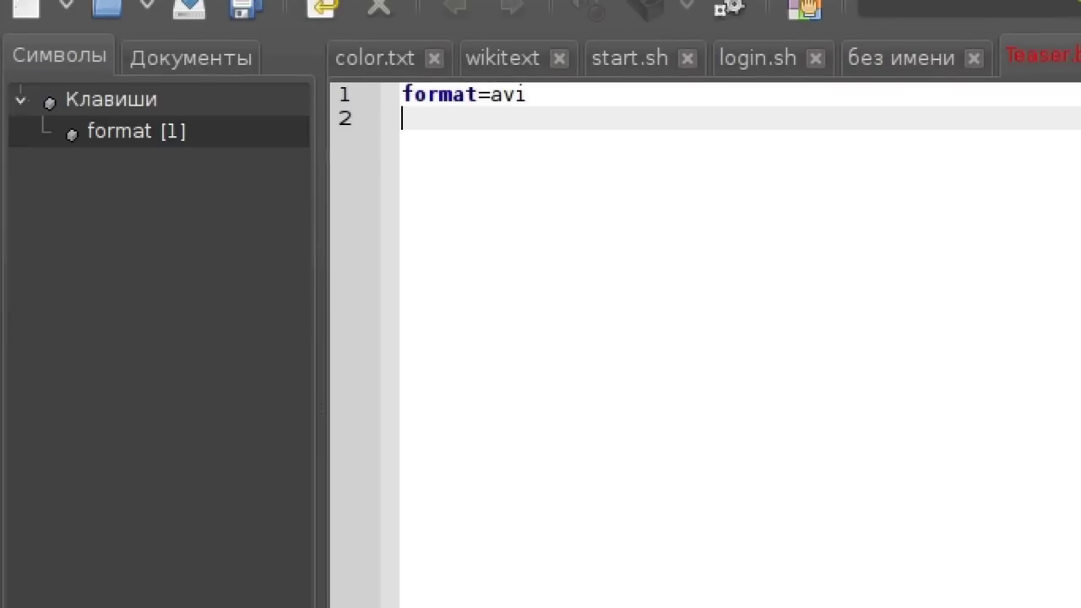
- Save Teaser.blend.conf containing format=avi, close it, and return to Dolphin
{"action": "key", "text": "ctrl+s"}
{"action": "key", "text": "ctrl+w"}
{"action": "key", "text": "alt+Tab"}
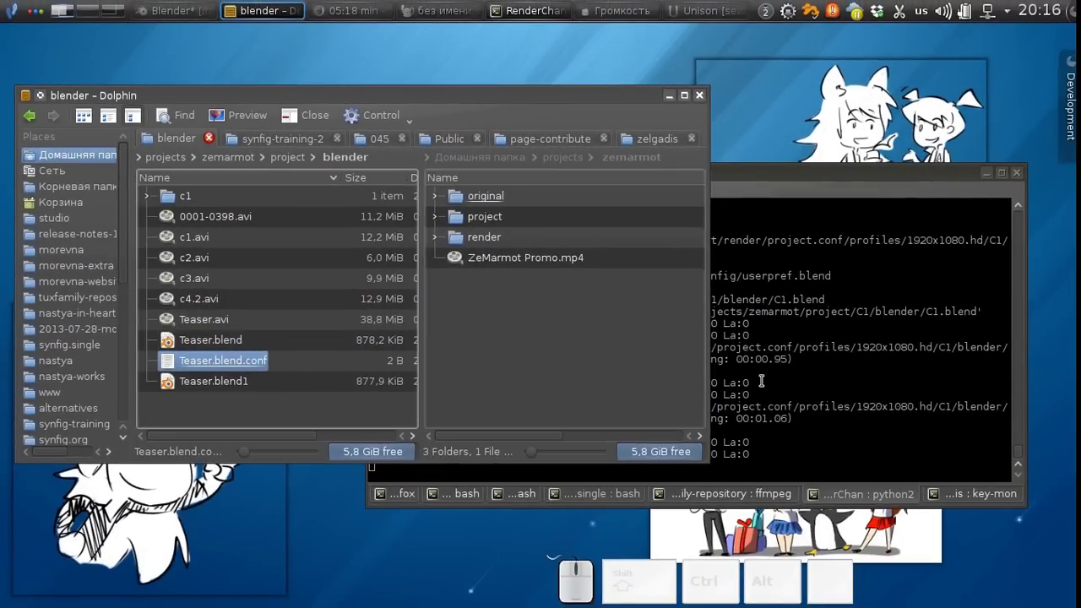
{"action": "left_click", "coordinate": [304, 246]}
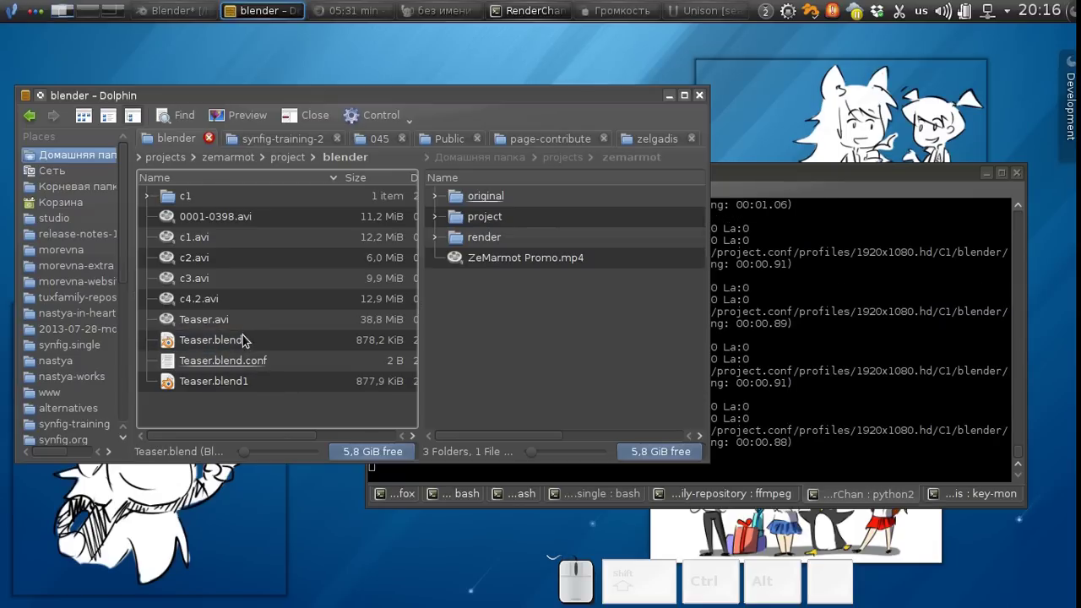
- Return to the project folder and refresh it so the recreated render folder shows
{"action": "left_click", "coordinate": [279, 159]}
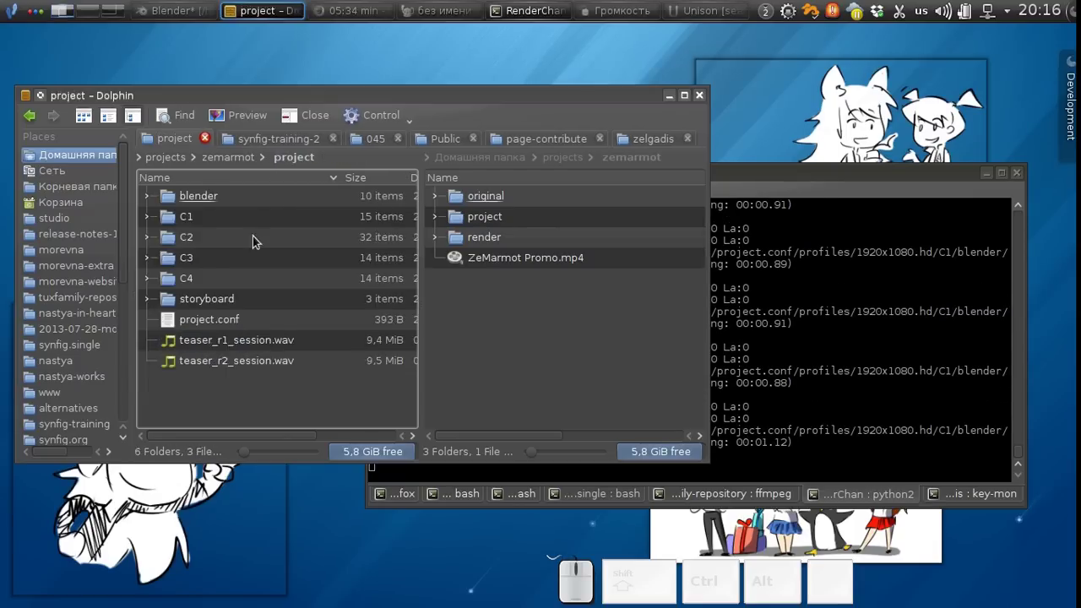
{"action": "key", "text": "F5"}
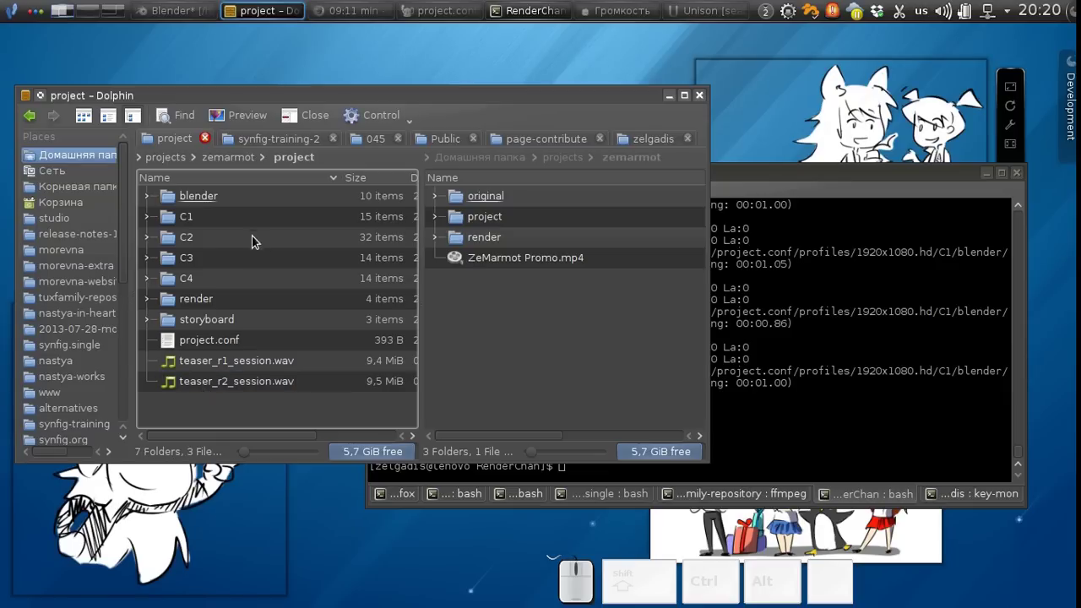
- Check Teaser.blend in the blender folder, then clear the selection once render is deleted
{"action": "left_click", "coordinate": [203, 207]}
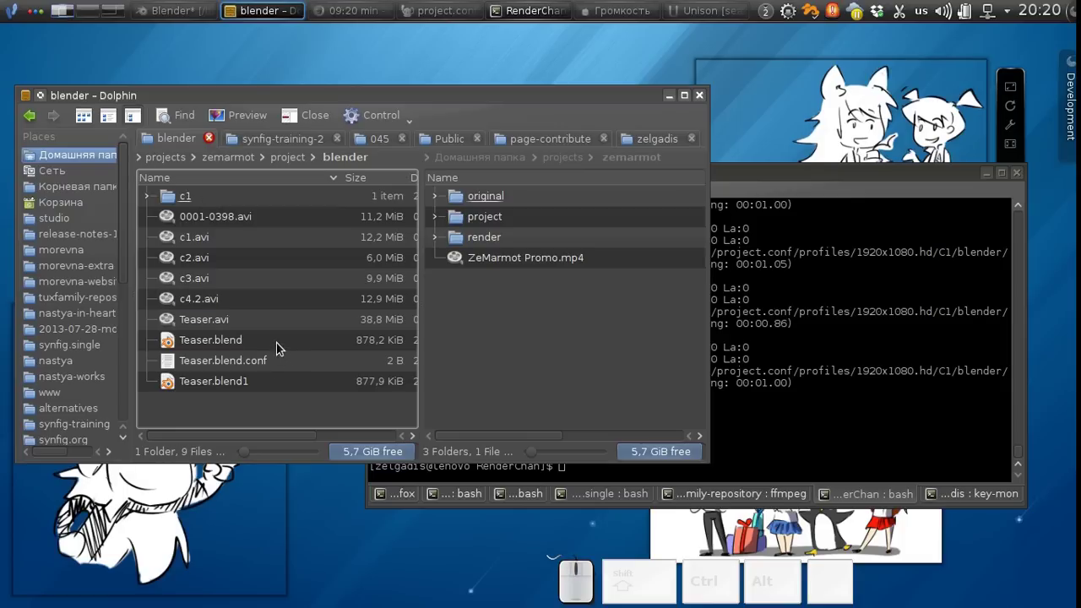
{"action": "left_click", "coordinate": [236, 342]}
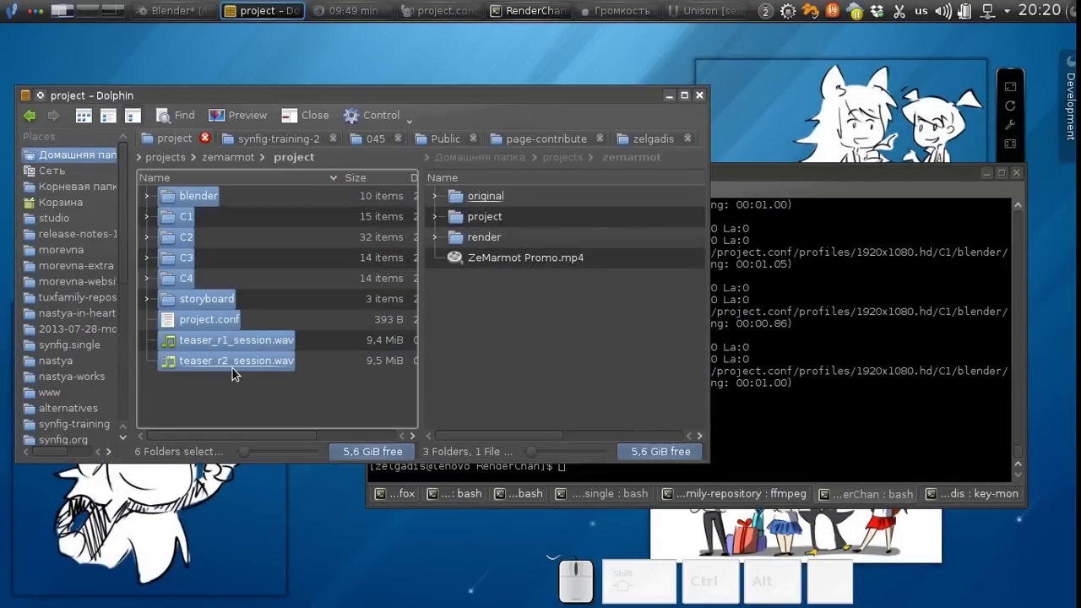
{"action": "left_click", "coordinate": [227, 397]}
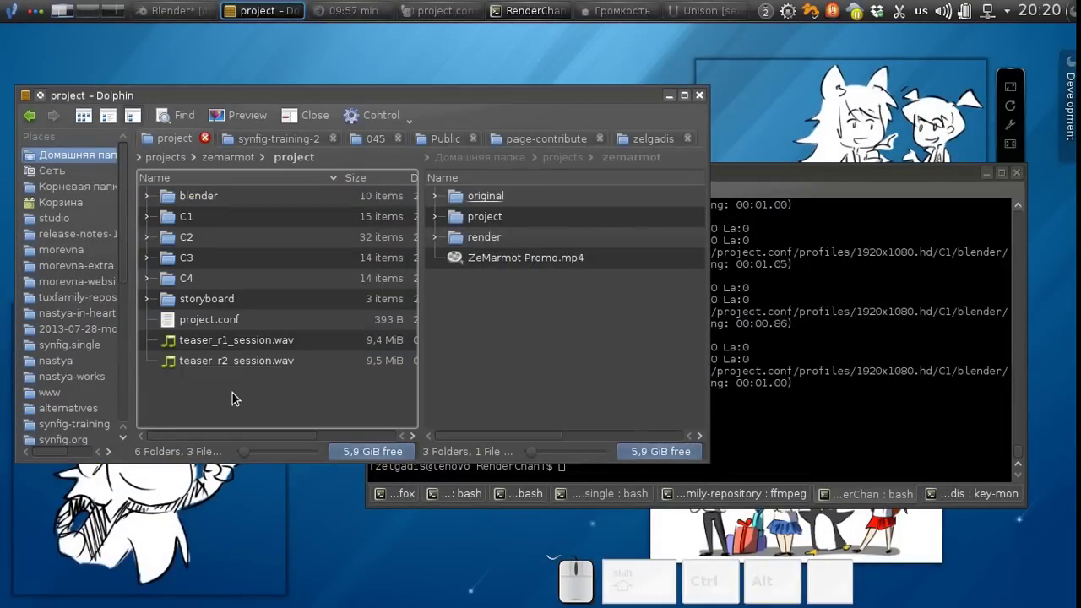